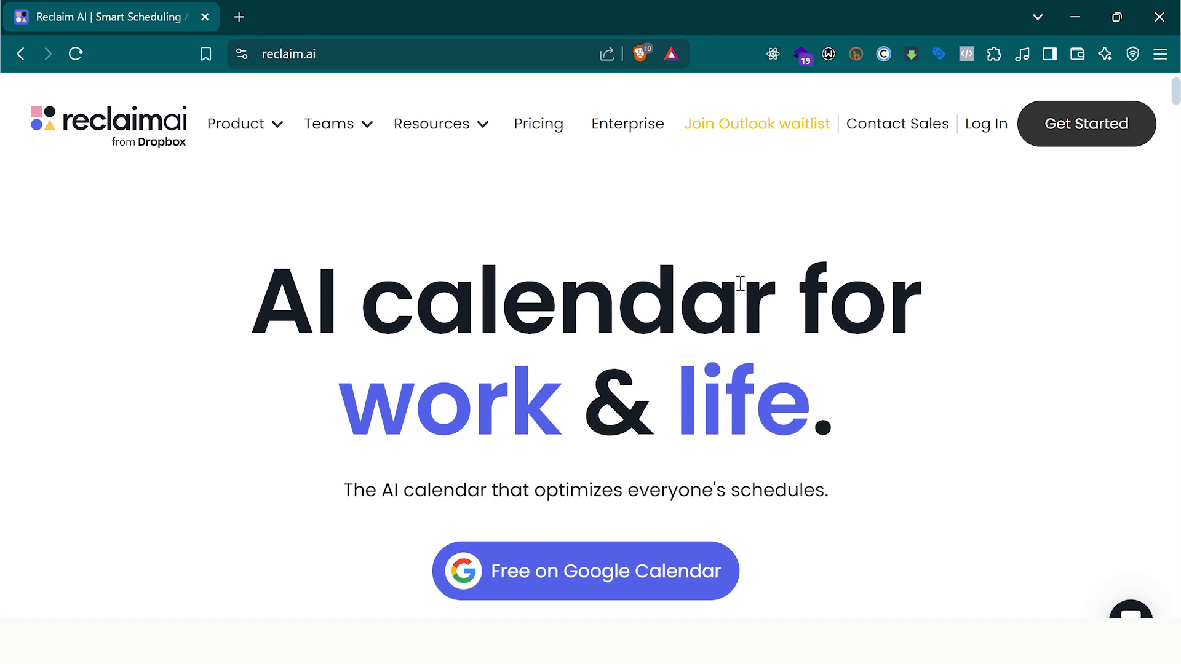
# Sign up for Reclaim's free Google Calendar version with the second listed Google account and approve the sign-in
pyautogui.scroll(-1, 720, 363)
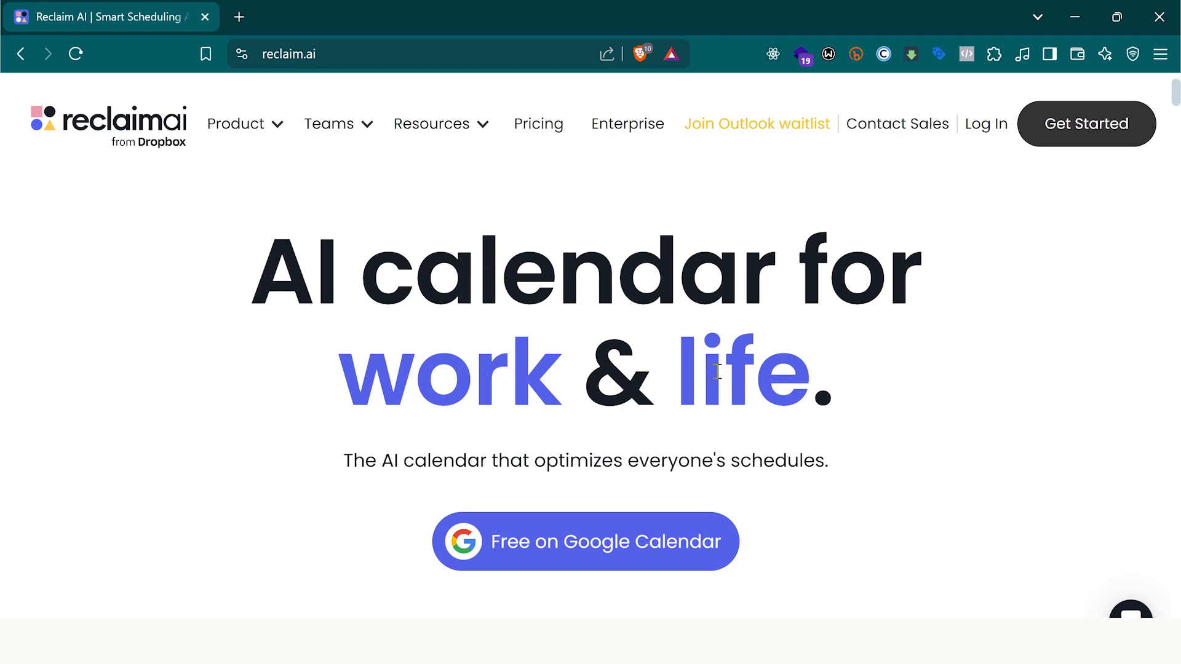
pyautogui.scroll(-1, 669, 407)
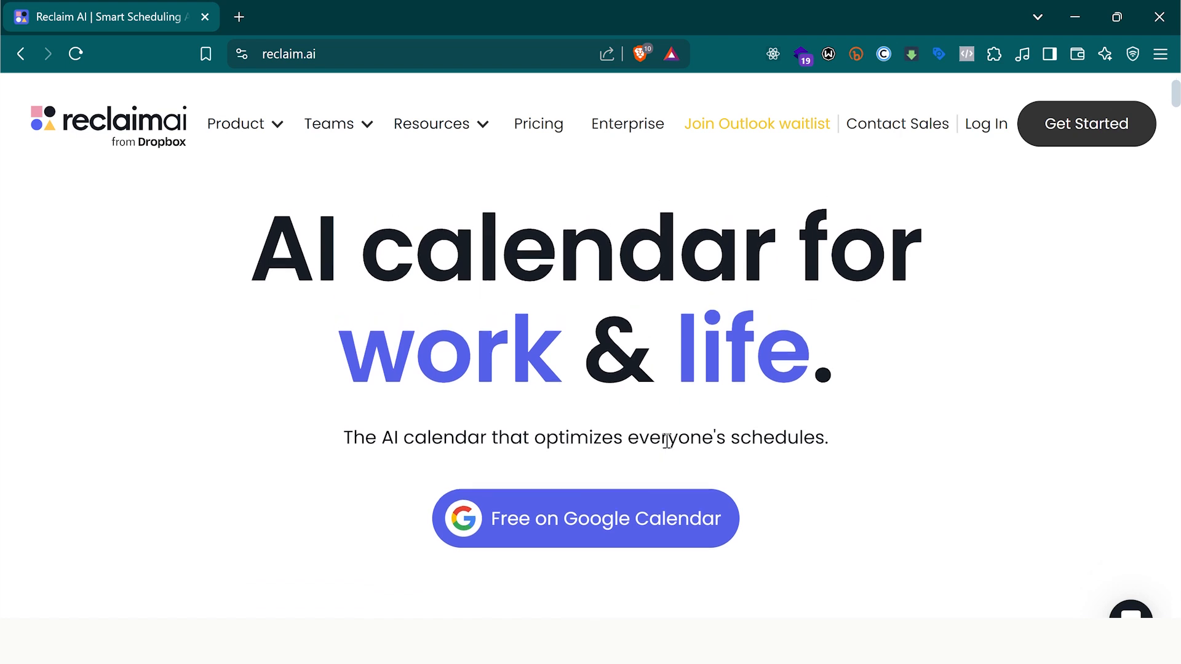
pyautogui.click(617, 519)
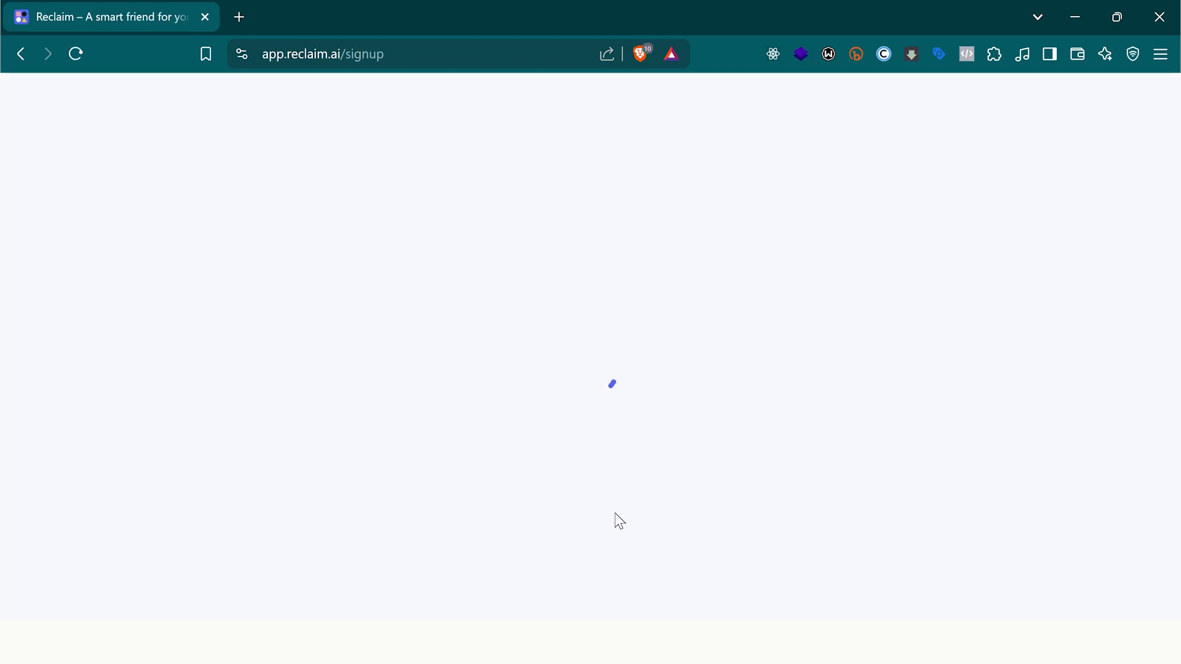
pyautogui.scroll(-1, 676, 400)
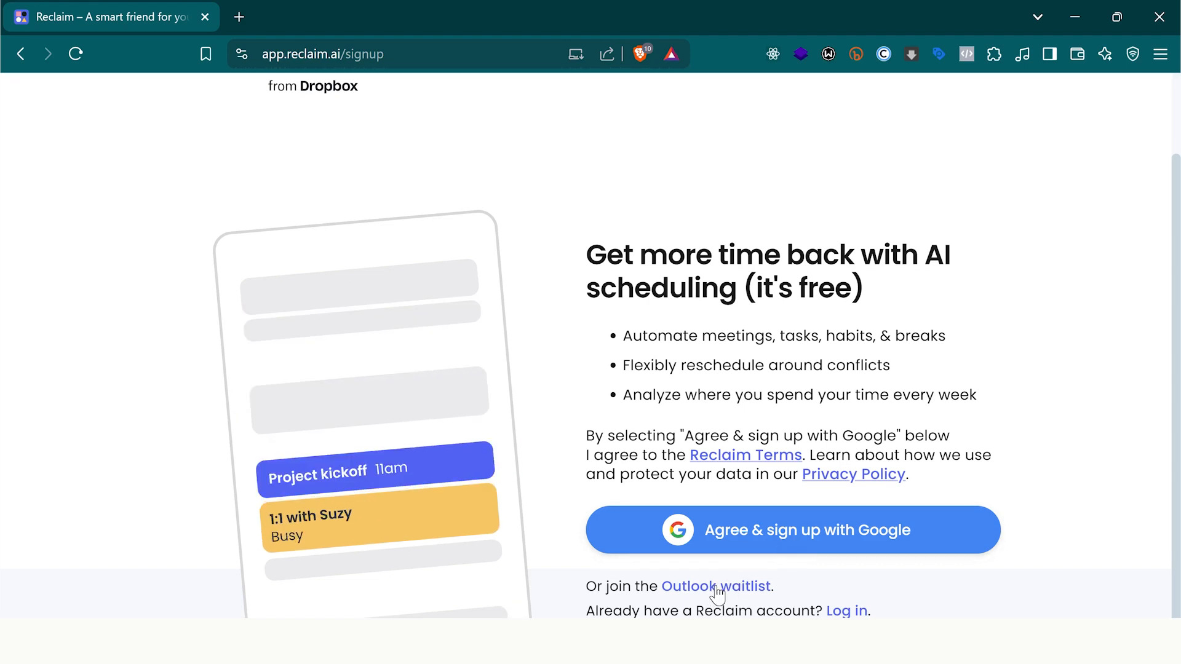
pyautogui.click(794, 540)
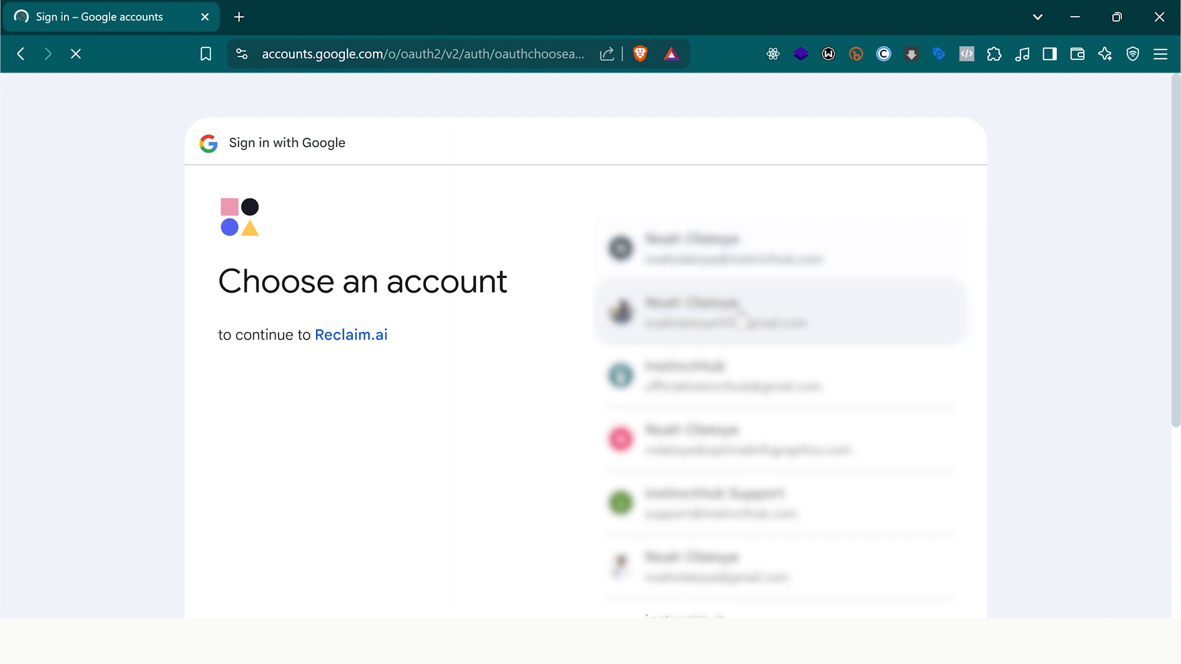
pyautogui.click(740, 322)
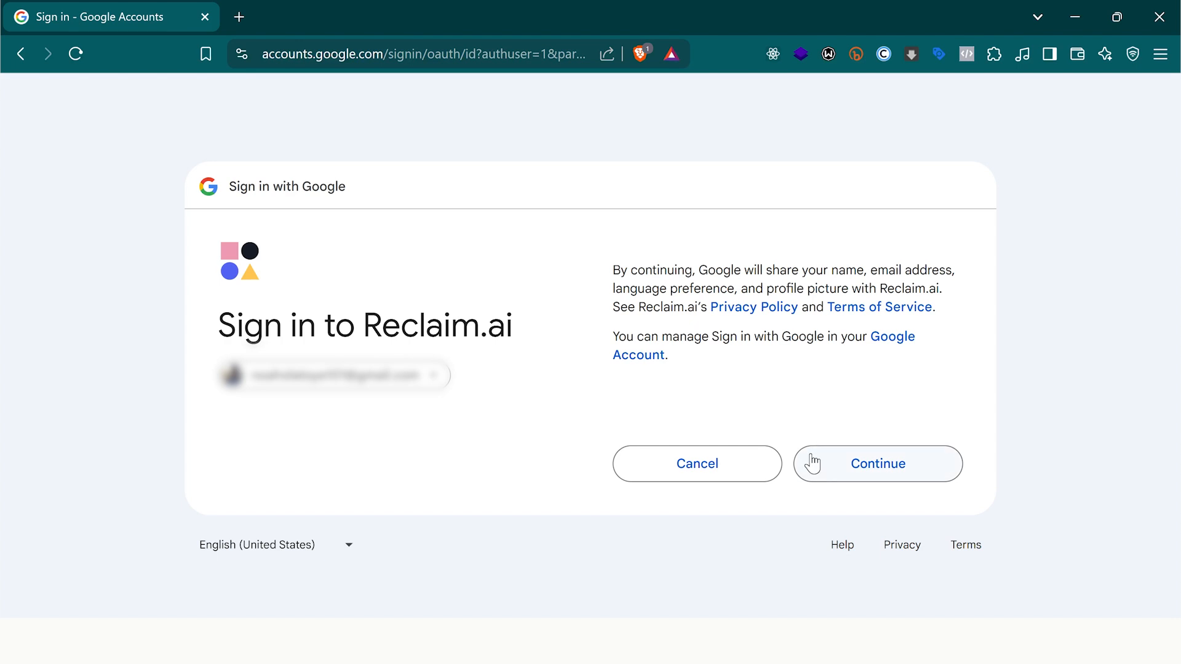
pyautogui.click(844, 468)
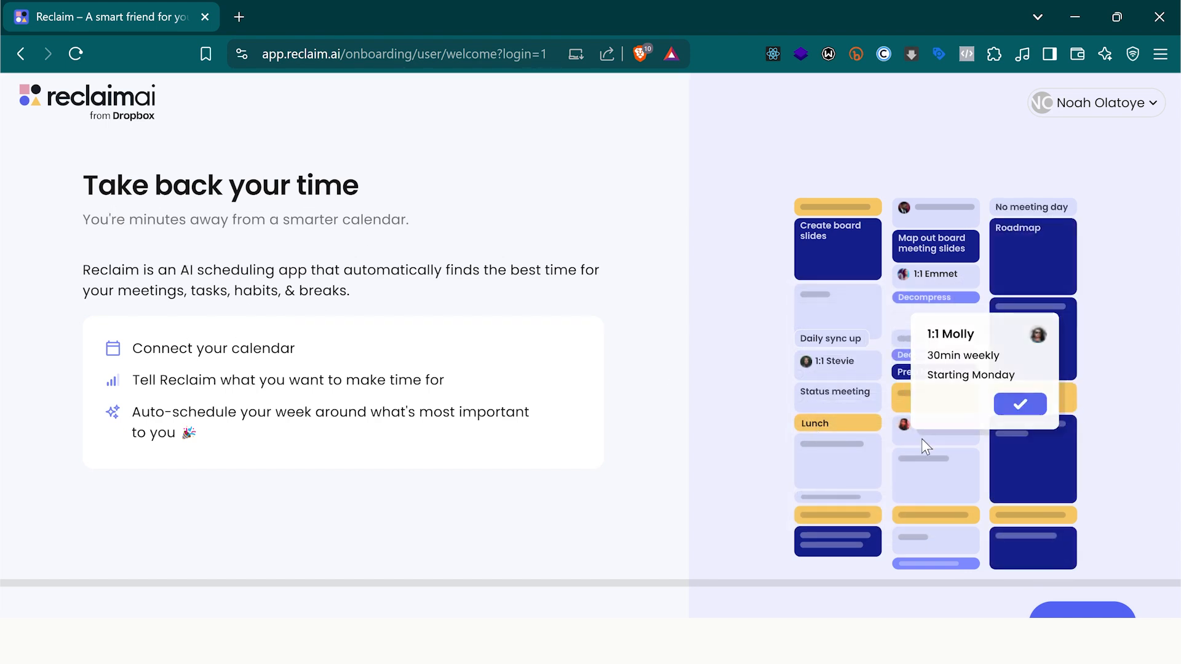
# Connect the same Google account as the work calendar, granting all requested calendar permissions, and continue the onboarding
pyautogui.click(1070, 606)
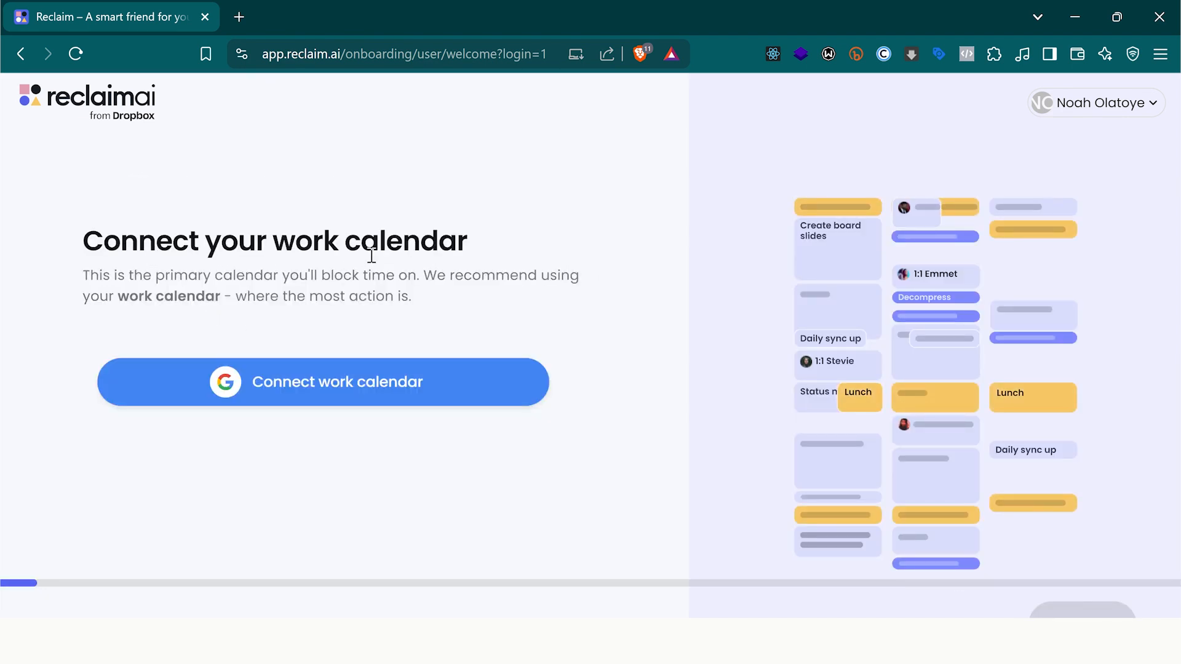
pyautogui.click(267, 384)
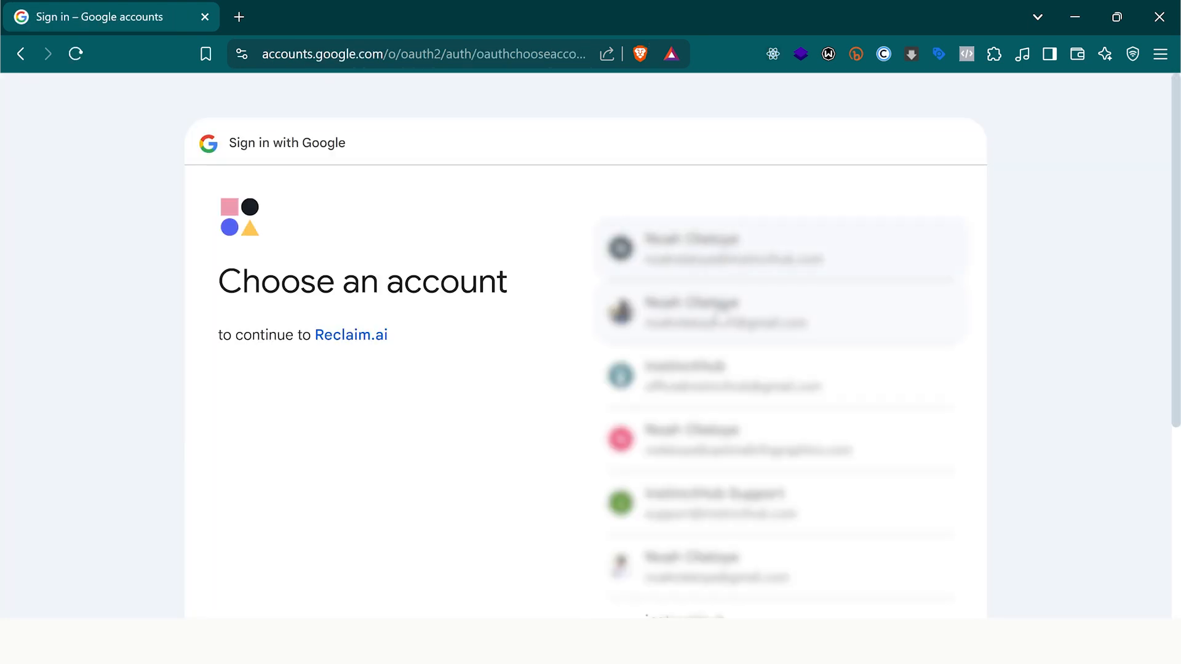
pyautogui.click(719, 326)
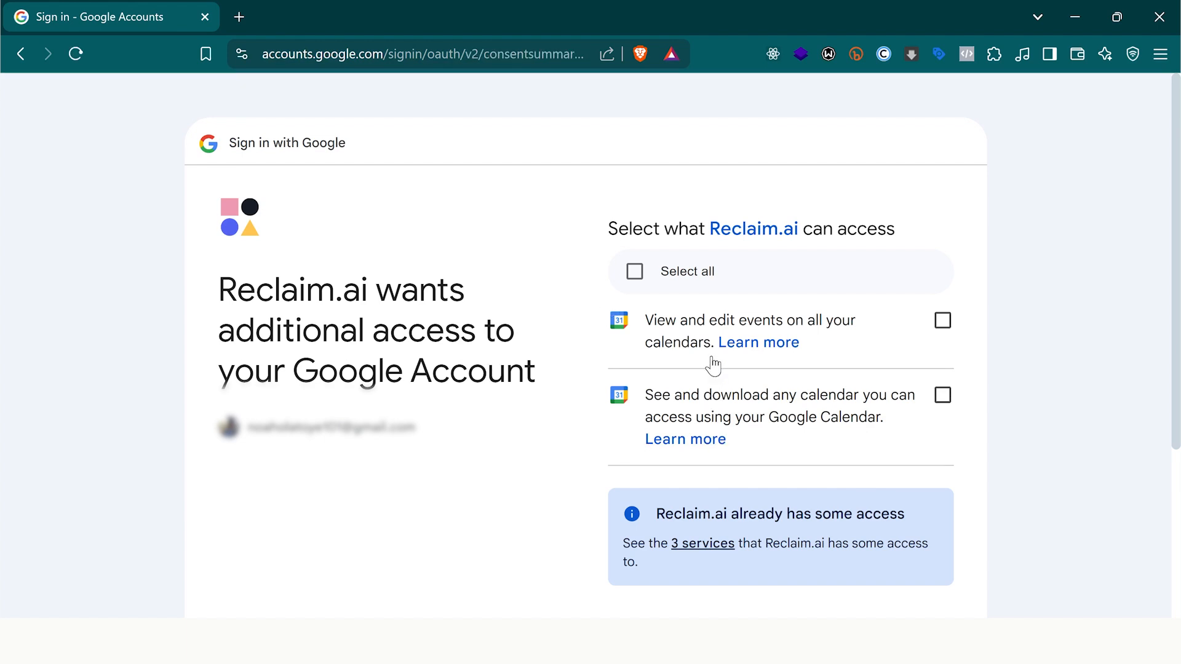
pyautogui.click(635, 271)
pyautogui.scroll(-5, 637, 285)
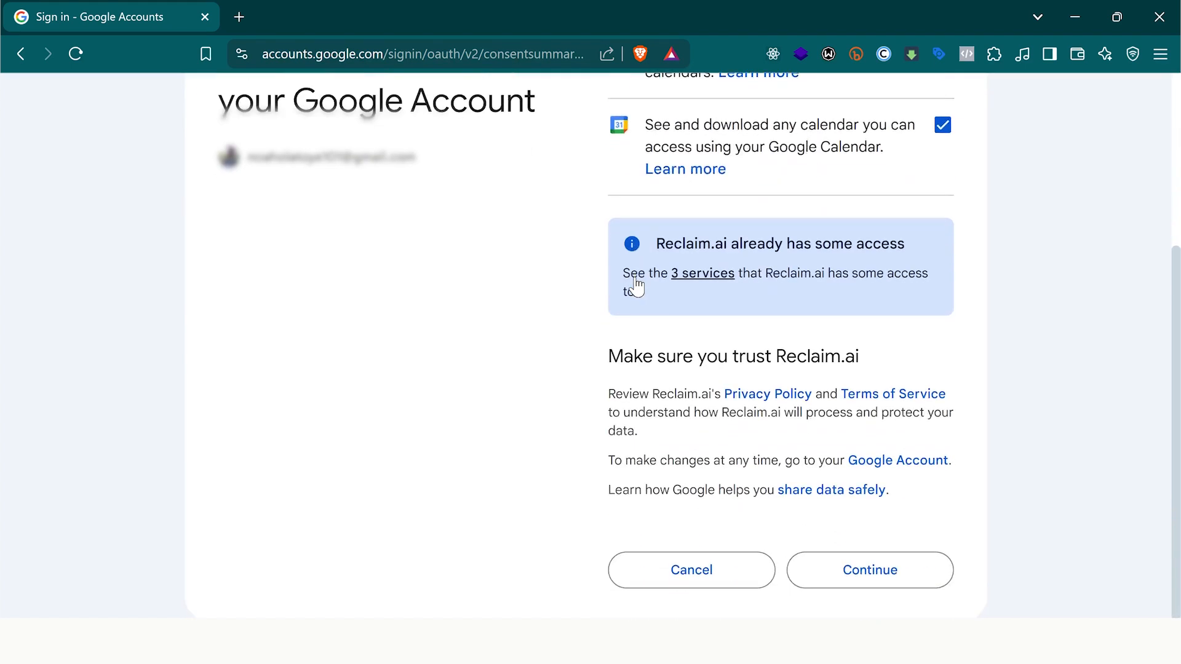
pyautogui.scroll(-1, 636, 285)
pyautogui.click(828, 506)
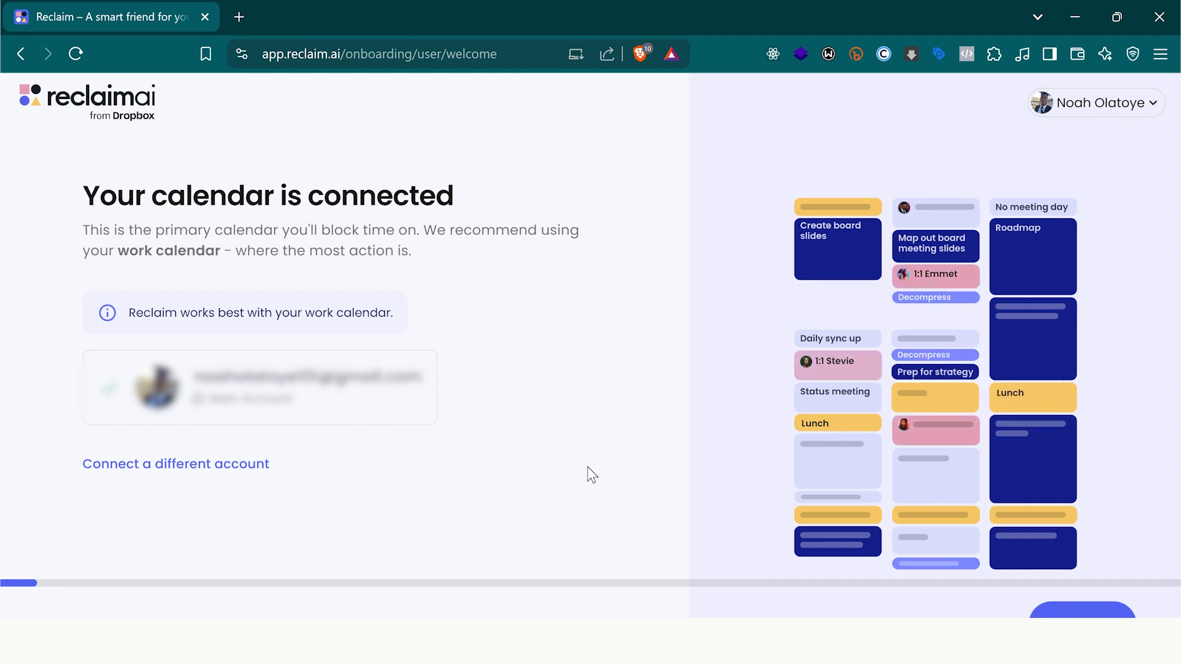
pyautogui.click(1083, 623)
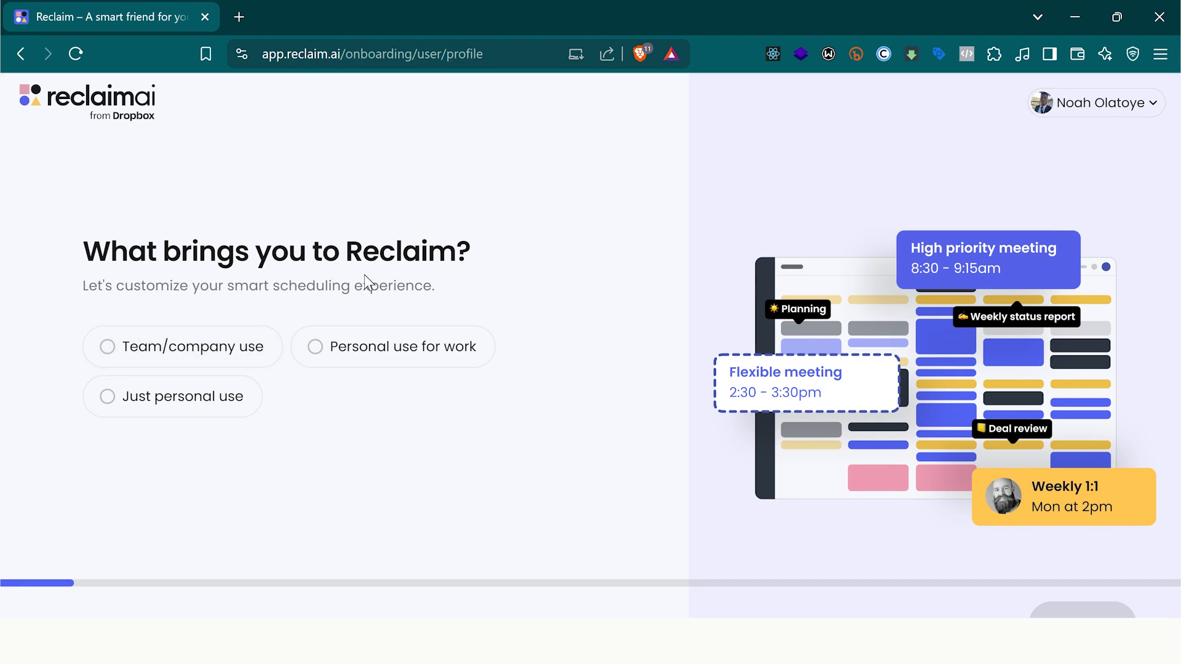
# Answer the profile questions with Team/company use, the Manager role and the Product department
pyautogui.click(164, 363)
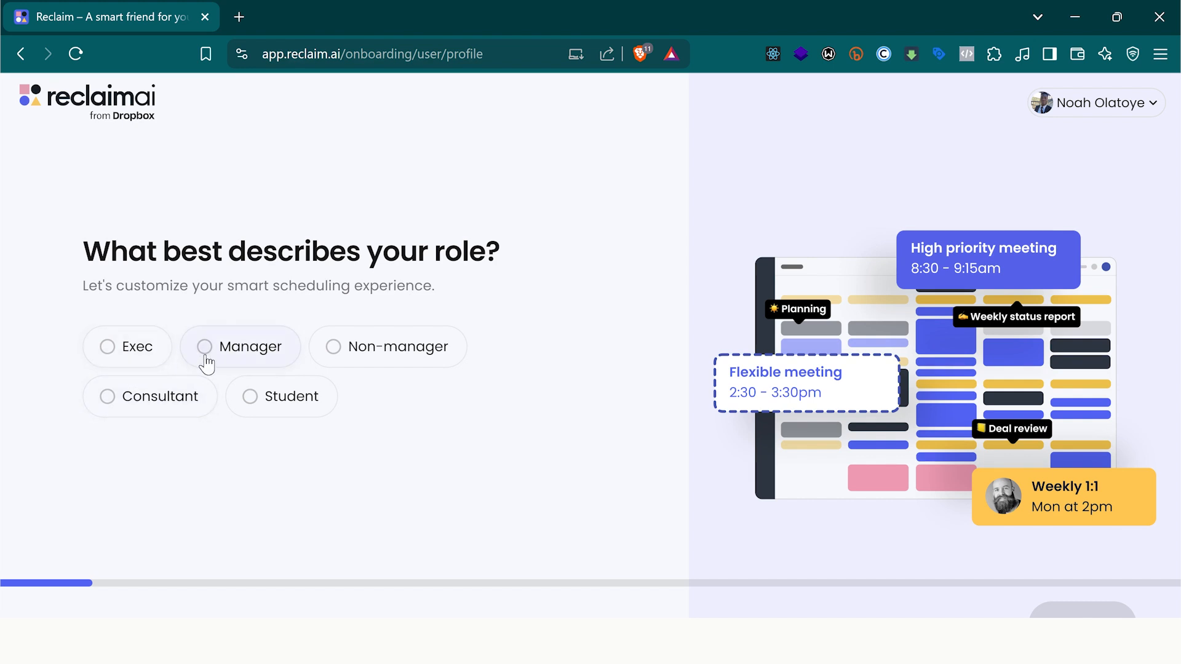
pyautogui.click(240, 359)
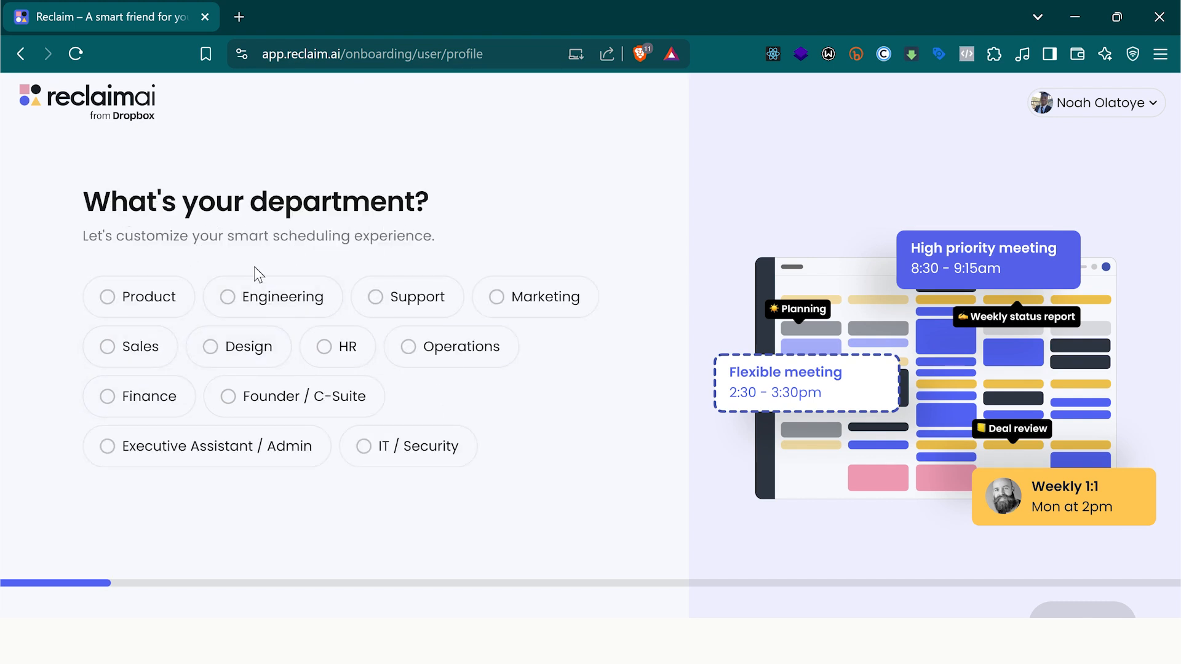
pyautogui.click(148, 306)
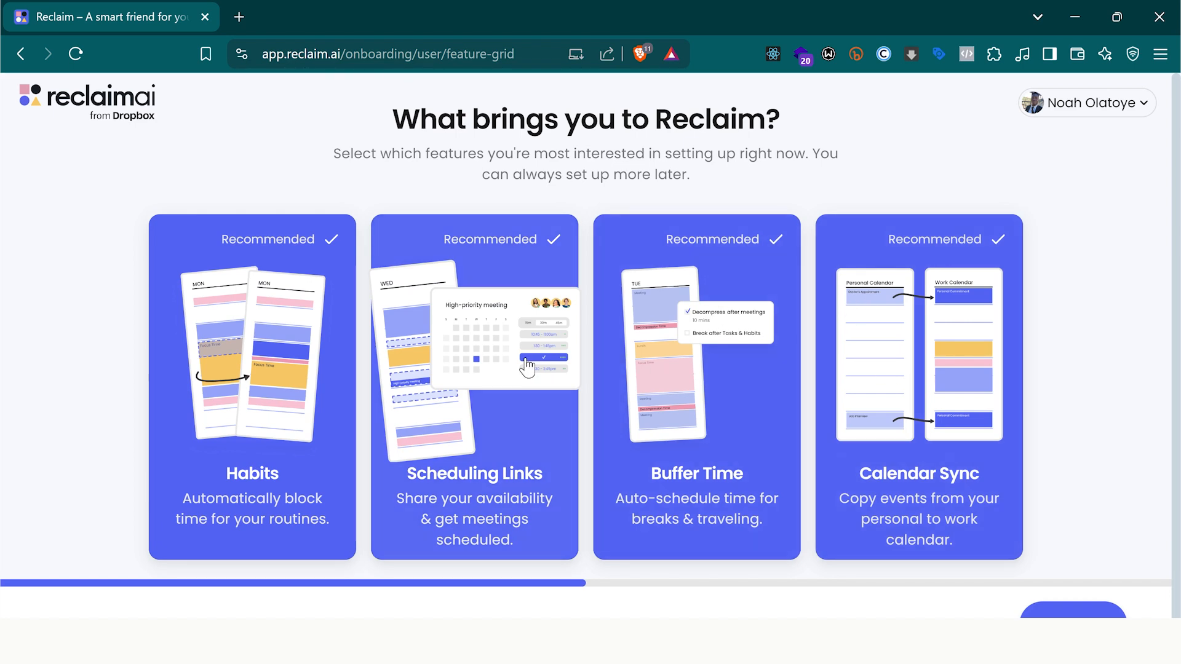
# Deselect Habits, Scheduling Links, Buffer Time and Calendar Sync, and finish onboarding without inviting any team members
pyautogui.click(283, 302)
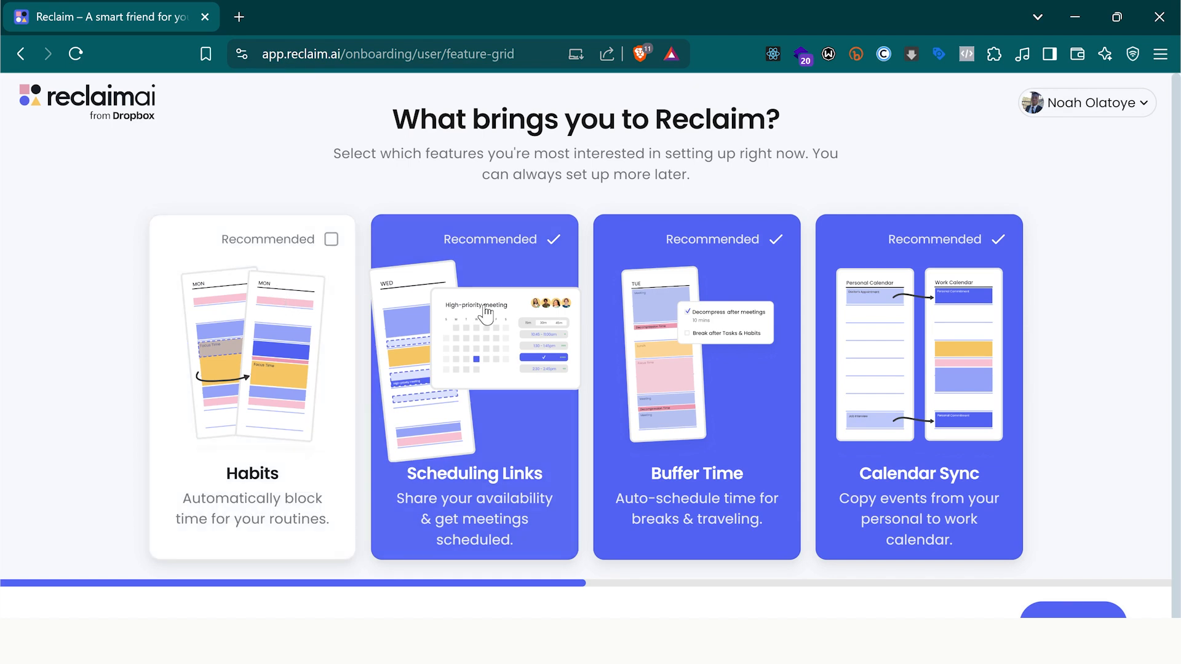
pyautogui.click(492, 314)
pyautogui.click(738, 349)
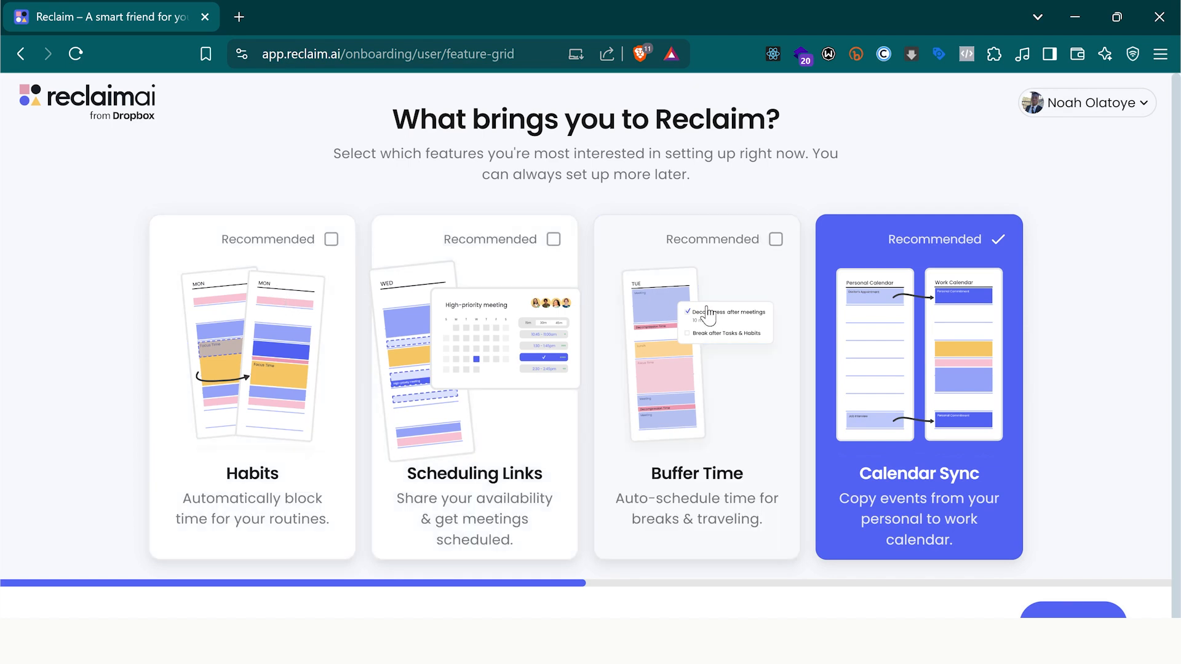
pyautogui.click(927, 313)
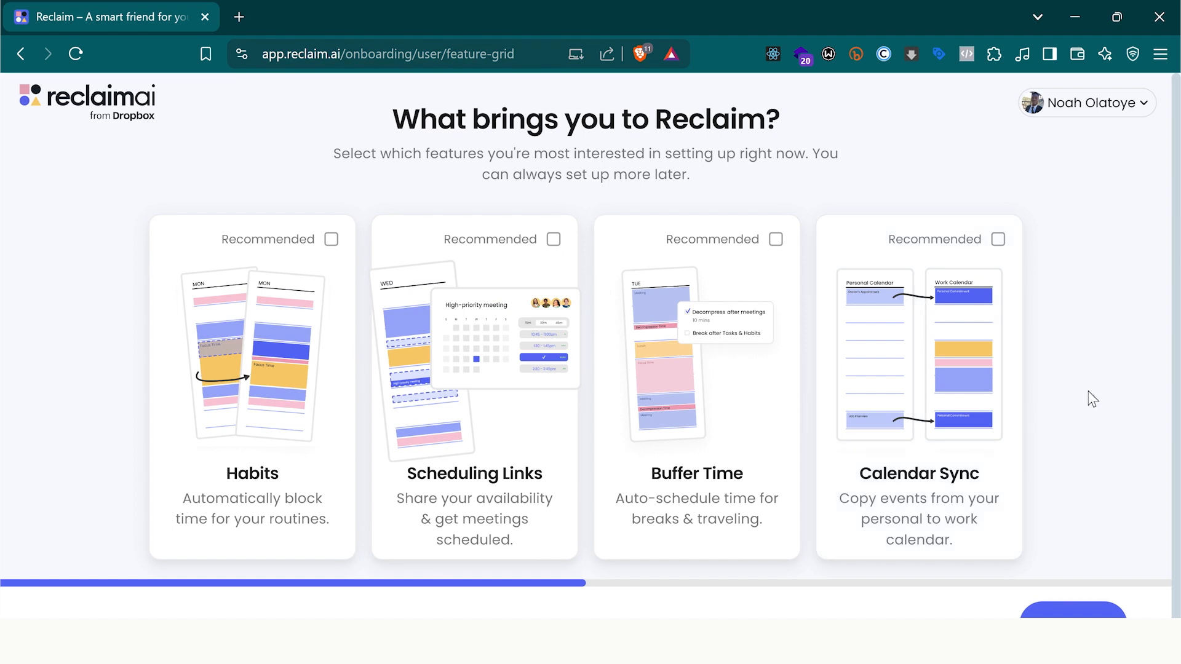
pyautogui.click(1082, 606)
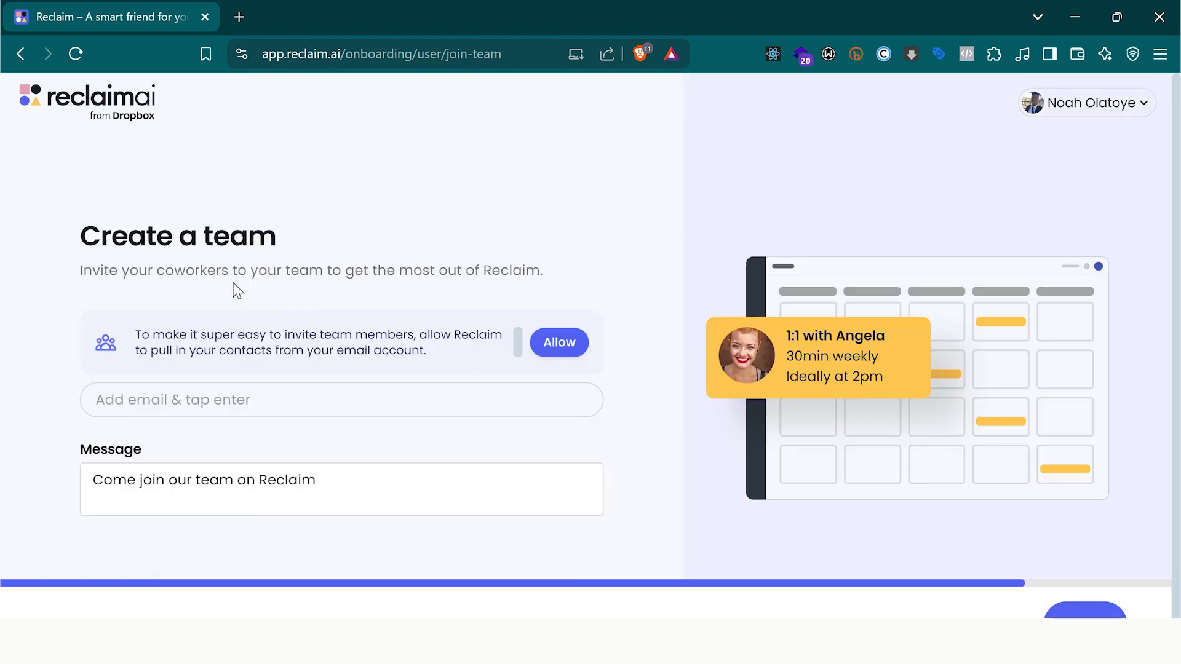
pyautogui.scroll(-1, 567, 374)
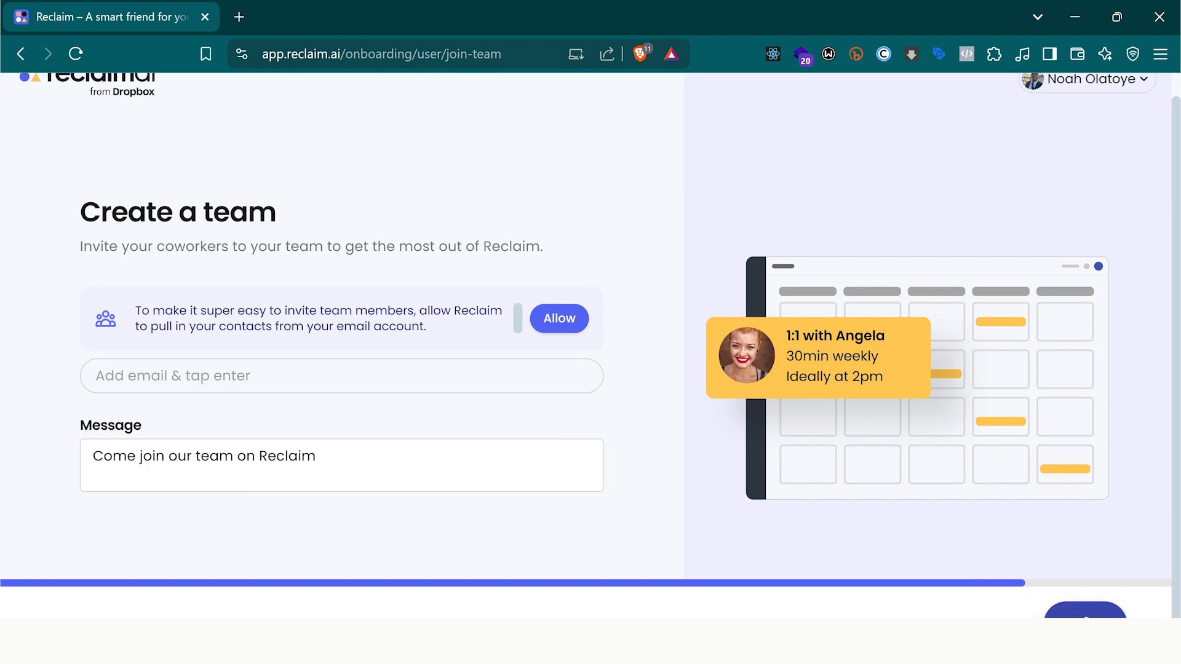
pyautogui.click(1086, 615)
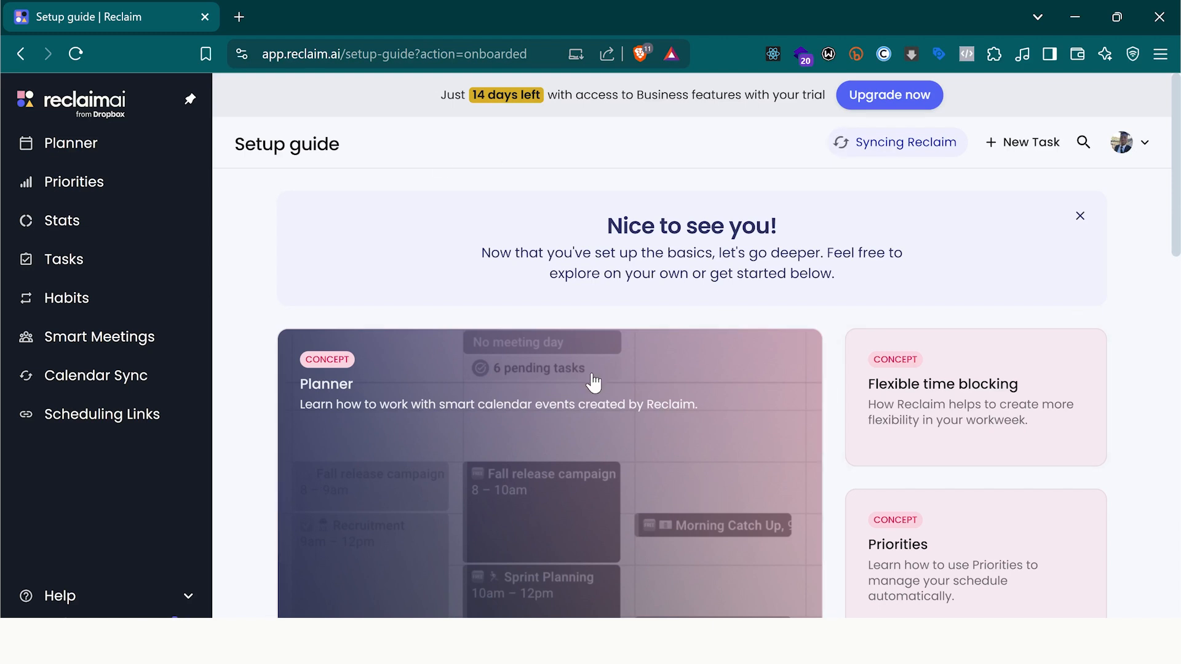
# Look through the setup guide's concepts and features, and open the Planner to view the week's calendar
pyautogui.scroll(-3, 592, 390)
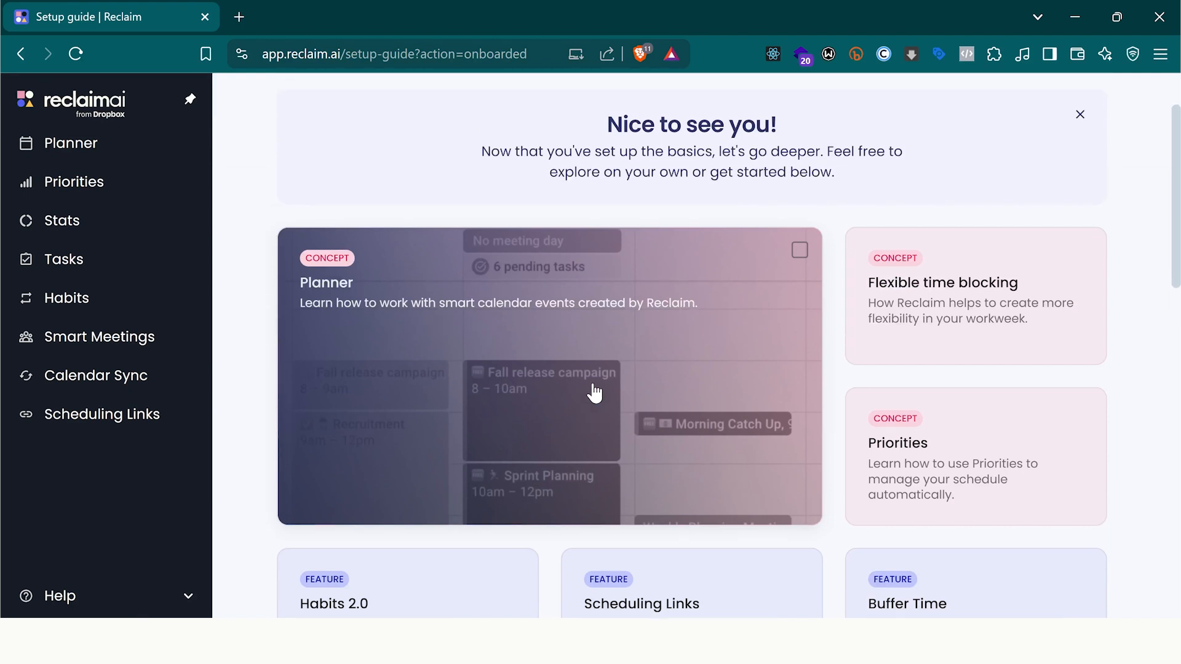
pyautogui.scroll(-10, 595, 393)
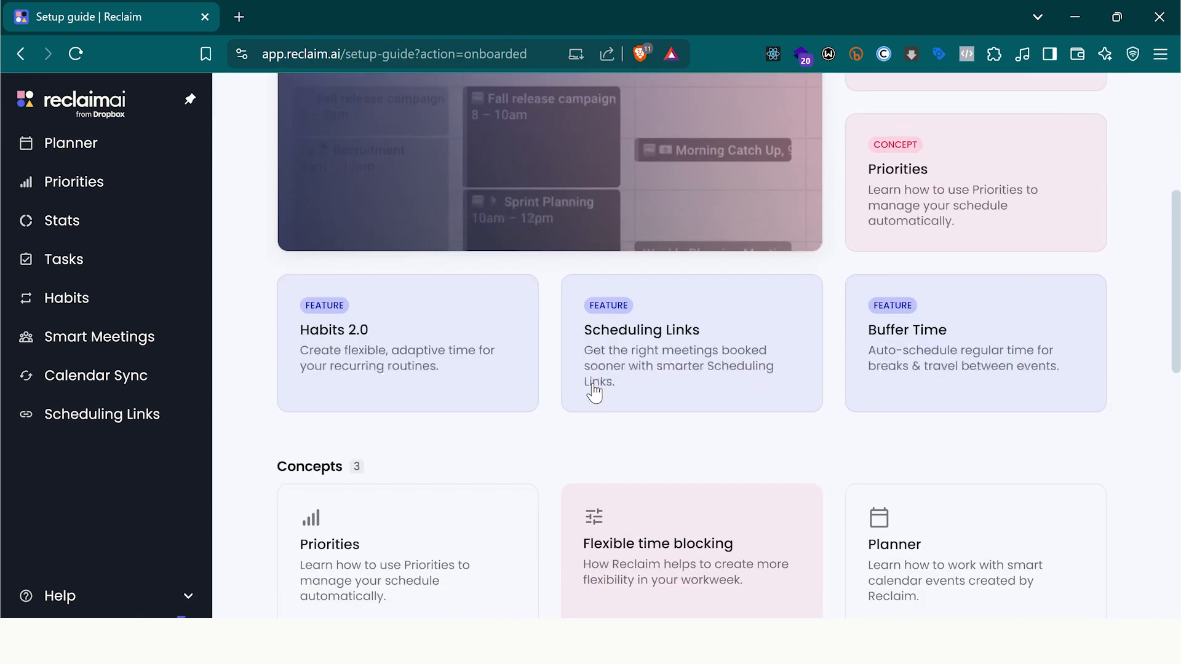
pyautogui.scroll(5, 594, 390)
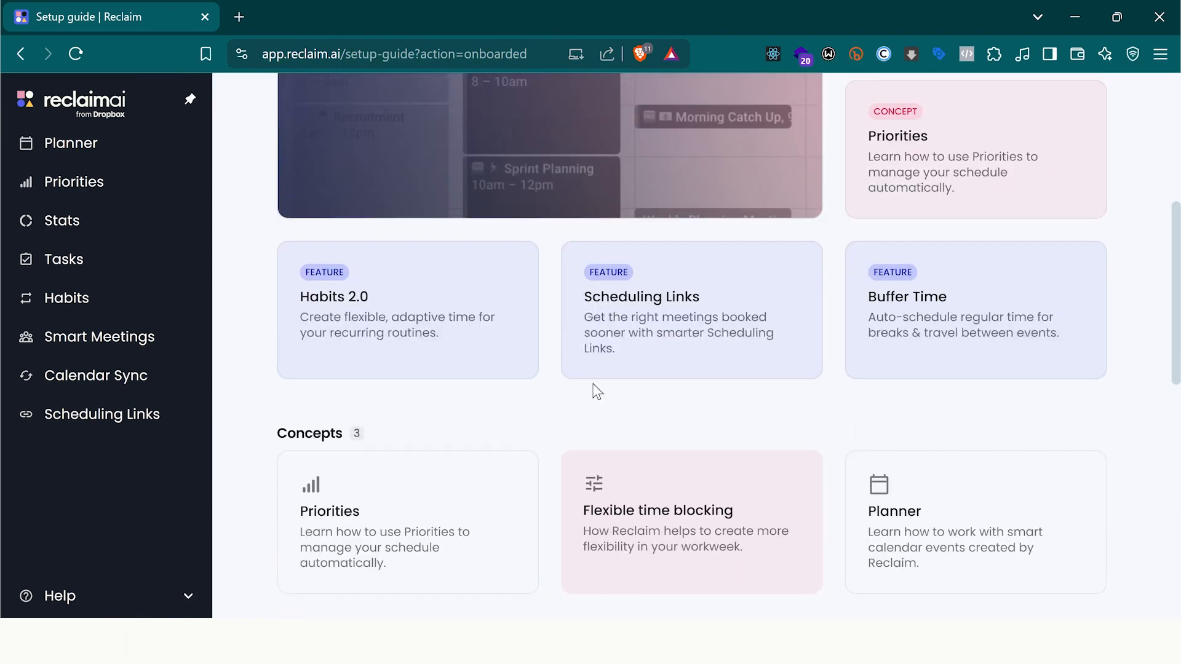
pyautogui.scroll(-1, 597, 392)
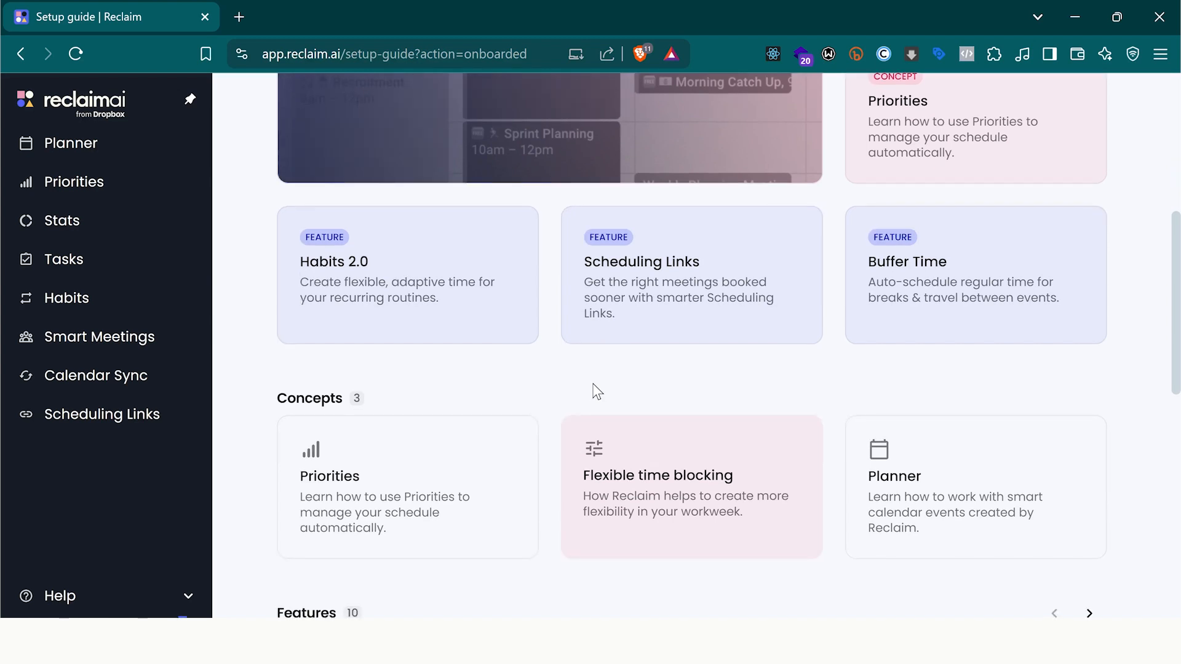
pyautogui.scroll(1, 598, 392)
pyautogui.scroll(1, 615, 394)
pyautogui.scroll(-2, 735, 430)
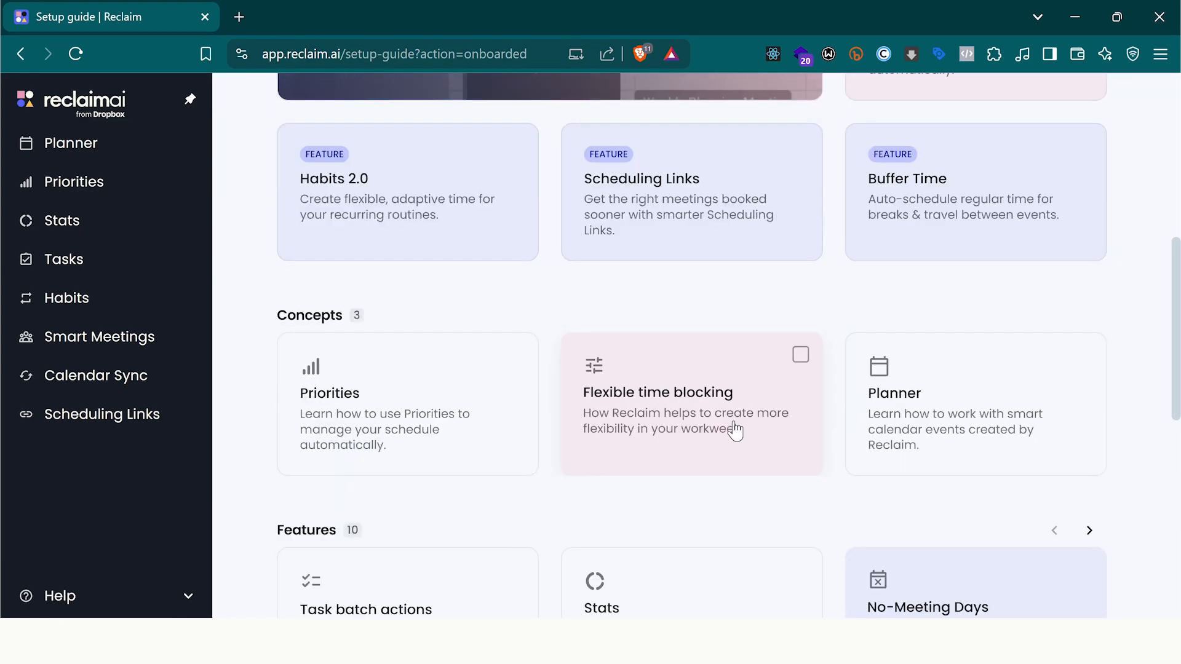
pyautogui.scroll(1, 736, 430)
pyautogui.scroll(5, 736, 430)
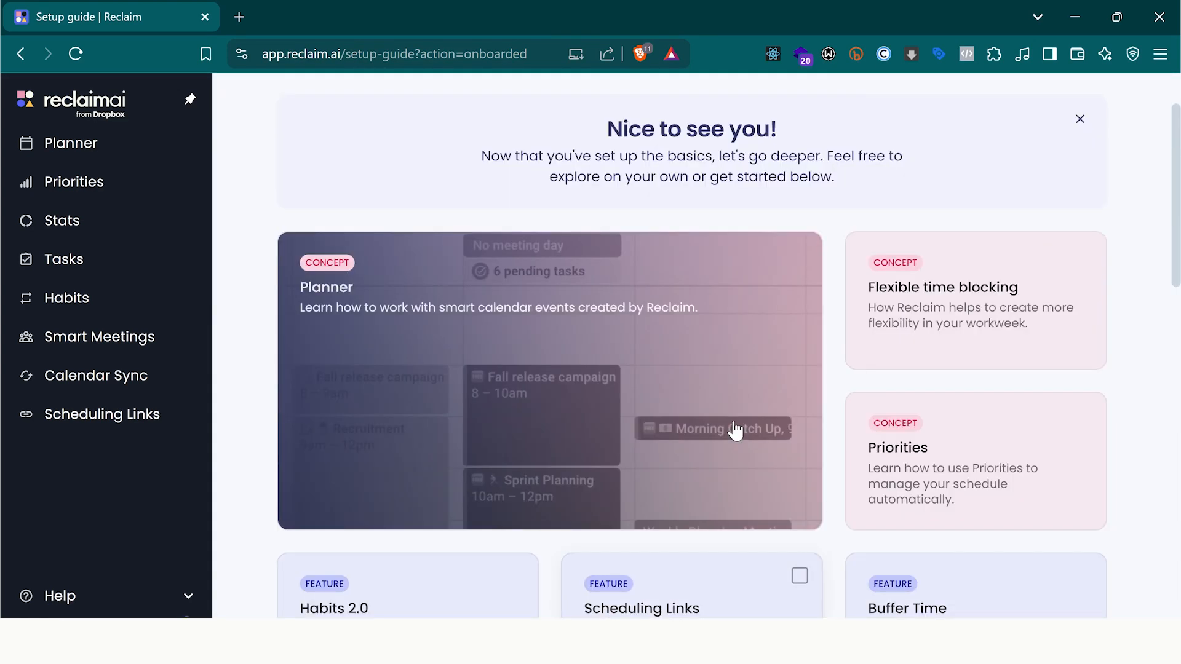
pyautogui.scroll(1, 714, 360)
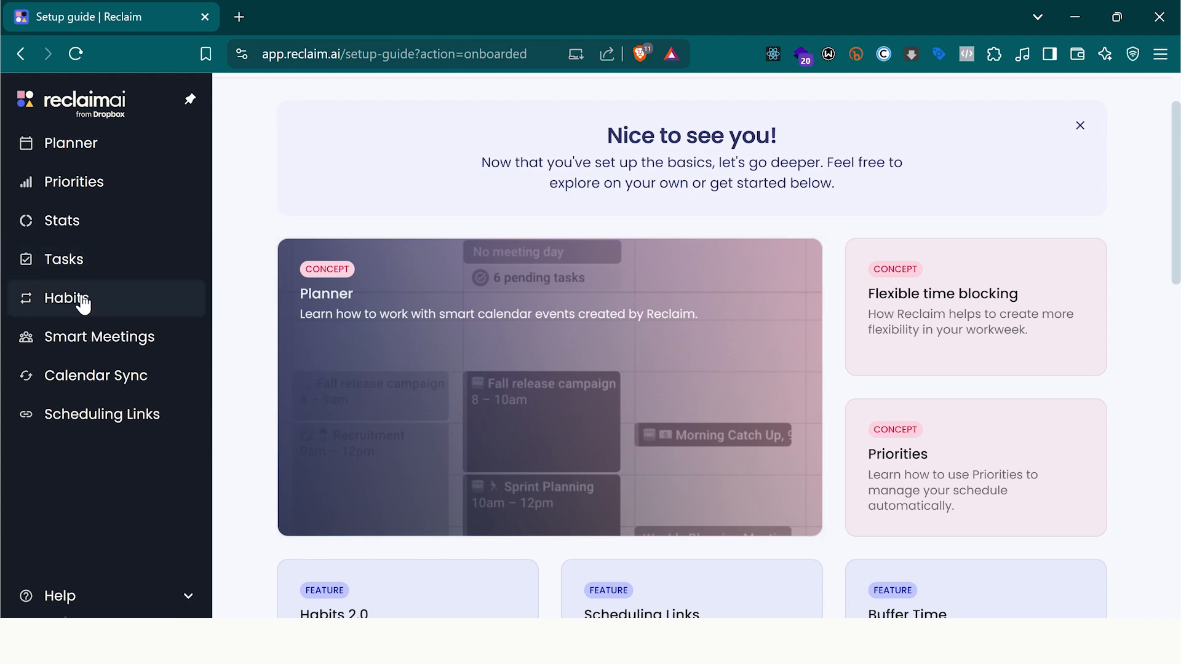
pyautogui.click(81, 151)
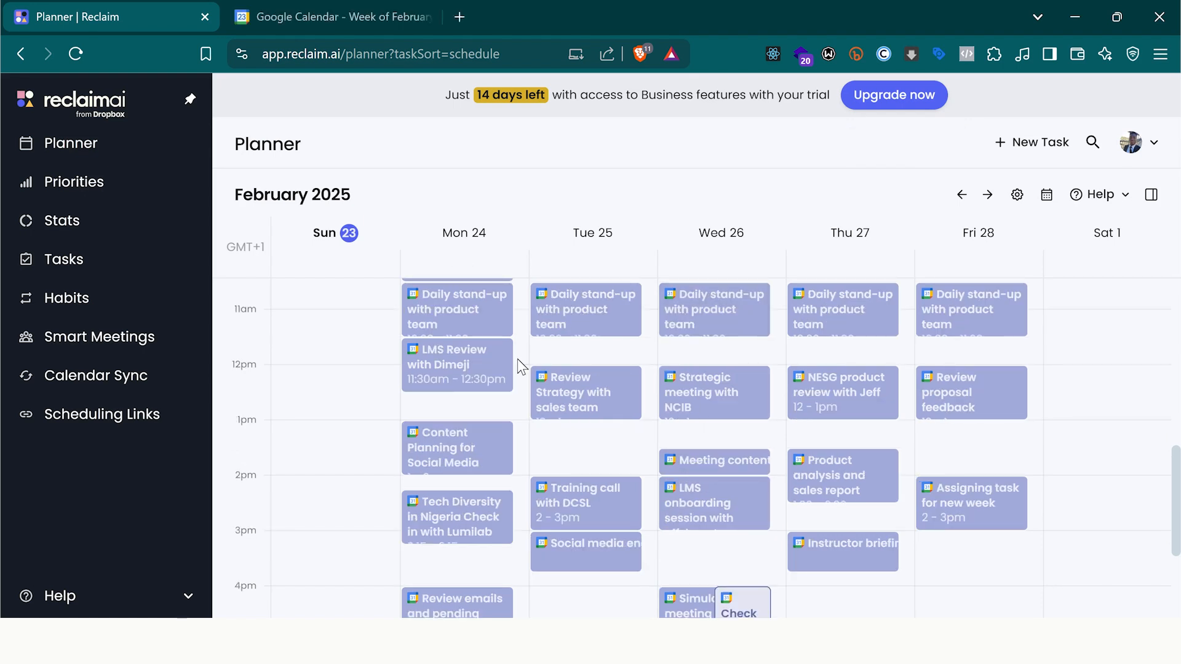
# Start a new habit in the Habits section and name it Lunch Break
pyautogui.click(64, 311)
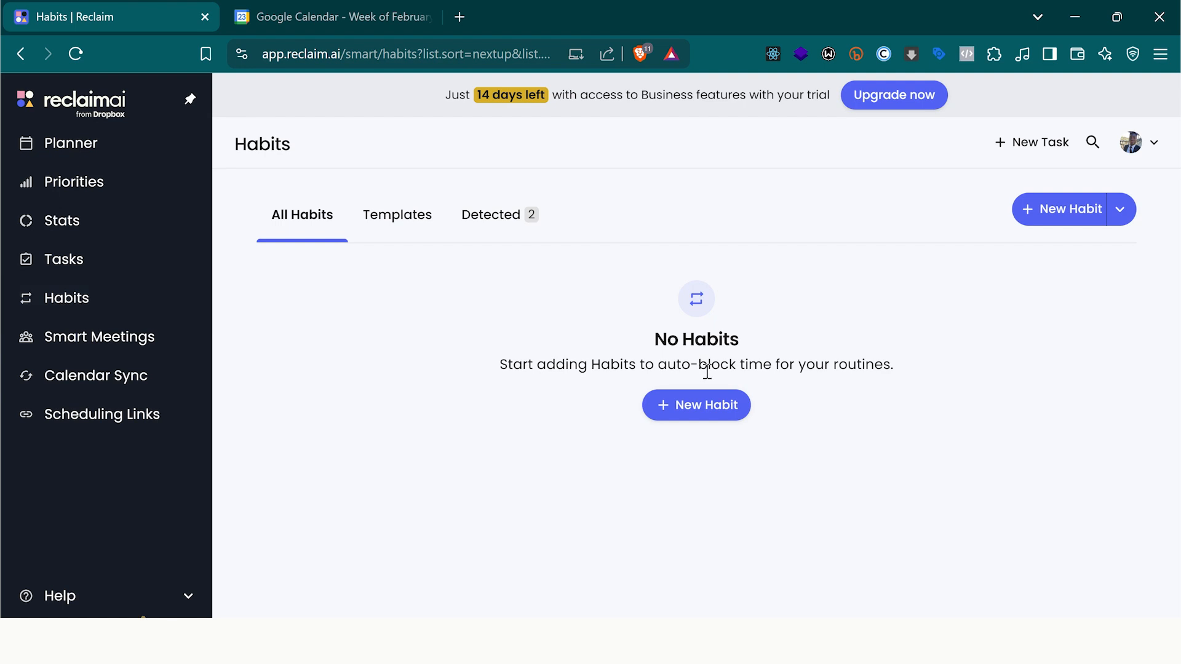
pyautogui.click(709, 408)
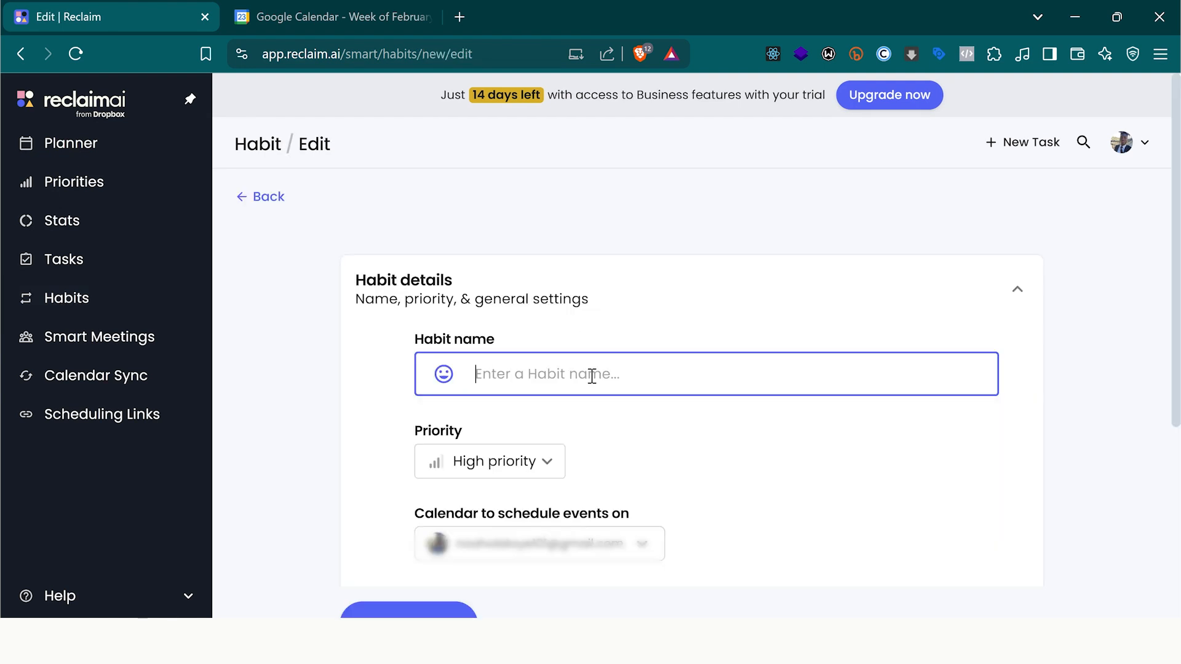
pyautogui.click(517, 369)
pyautogui.write('L')
pyautogui.write('uch')
pyautogui.write('nch')
pyautogui.write(' Break')
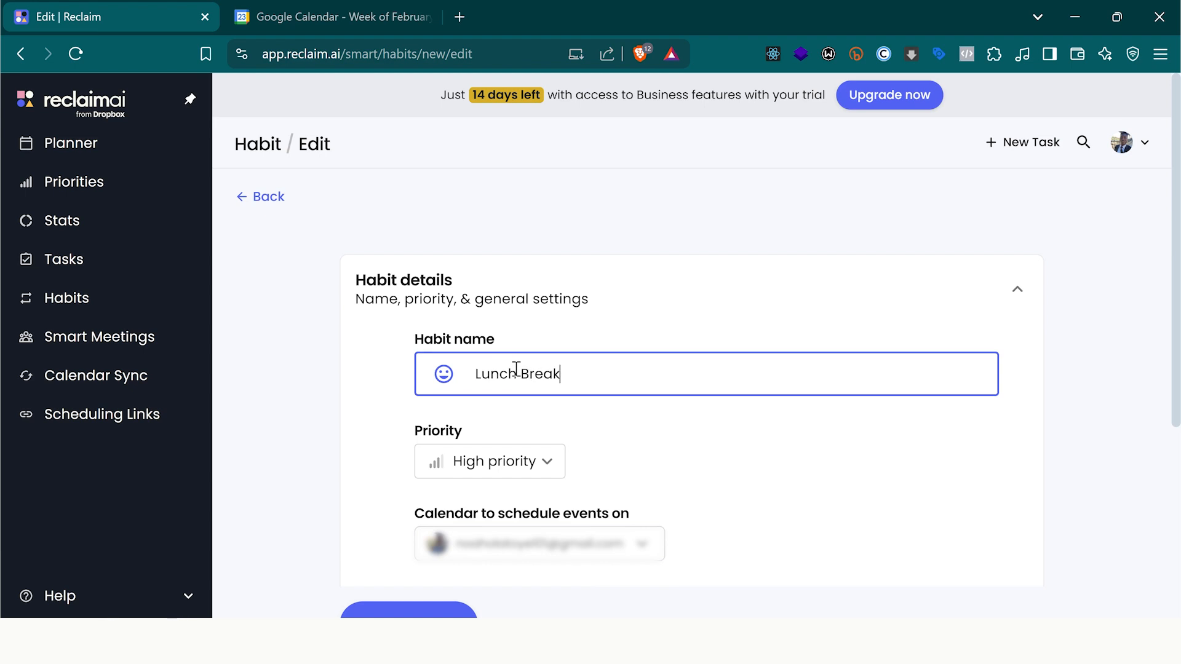
# Keep the Lunch Break habit at High priority and set its category to Personal
pyautogui.scroll(-2, 593, 446)
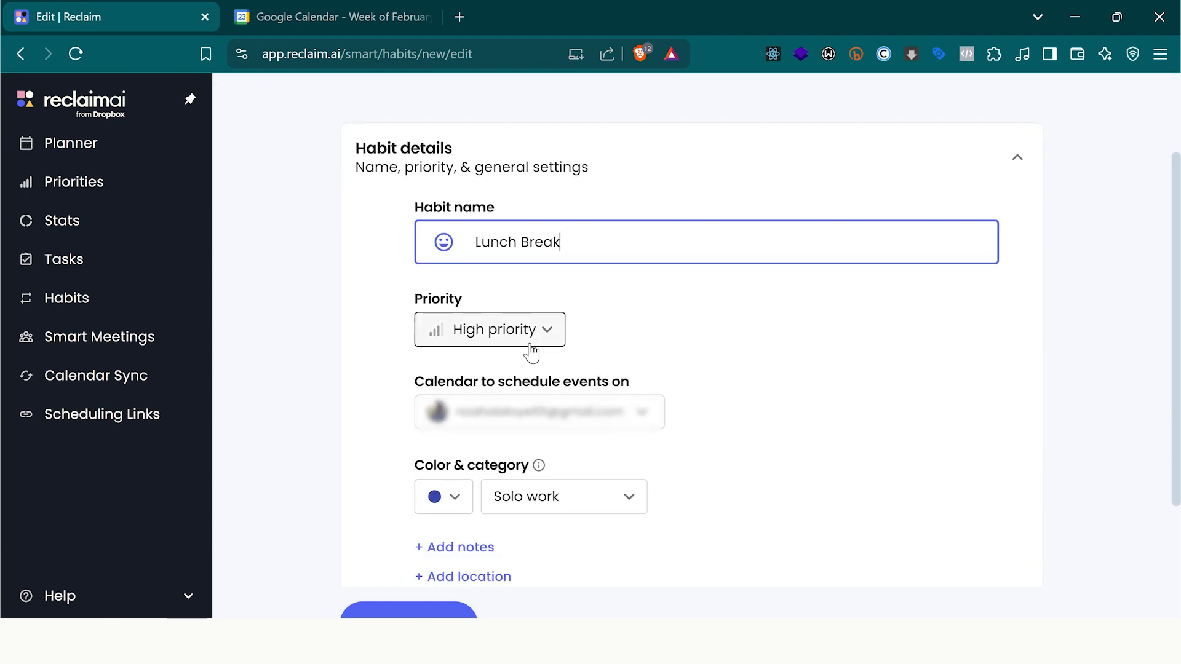
pyautogui.click(528, 337)
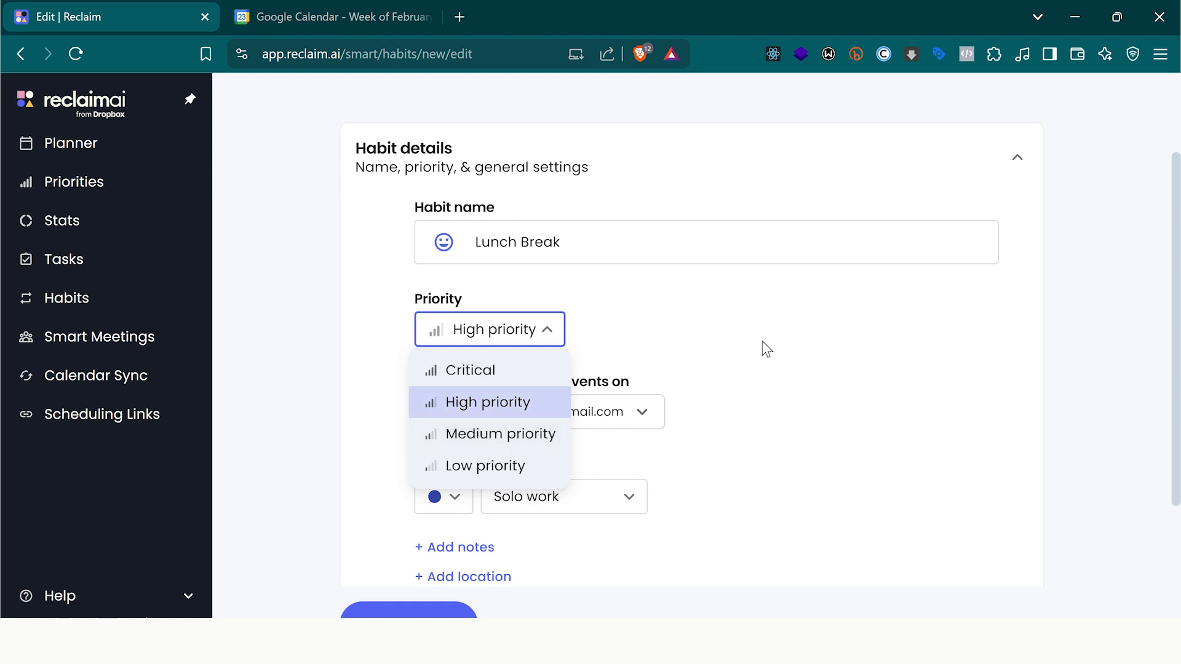
pyautogui.click(486, 418)
pyautogui.scroll(-1, 675, 335)
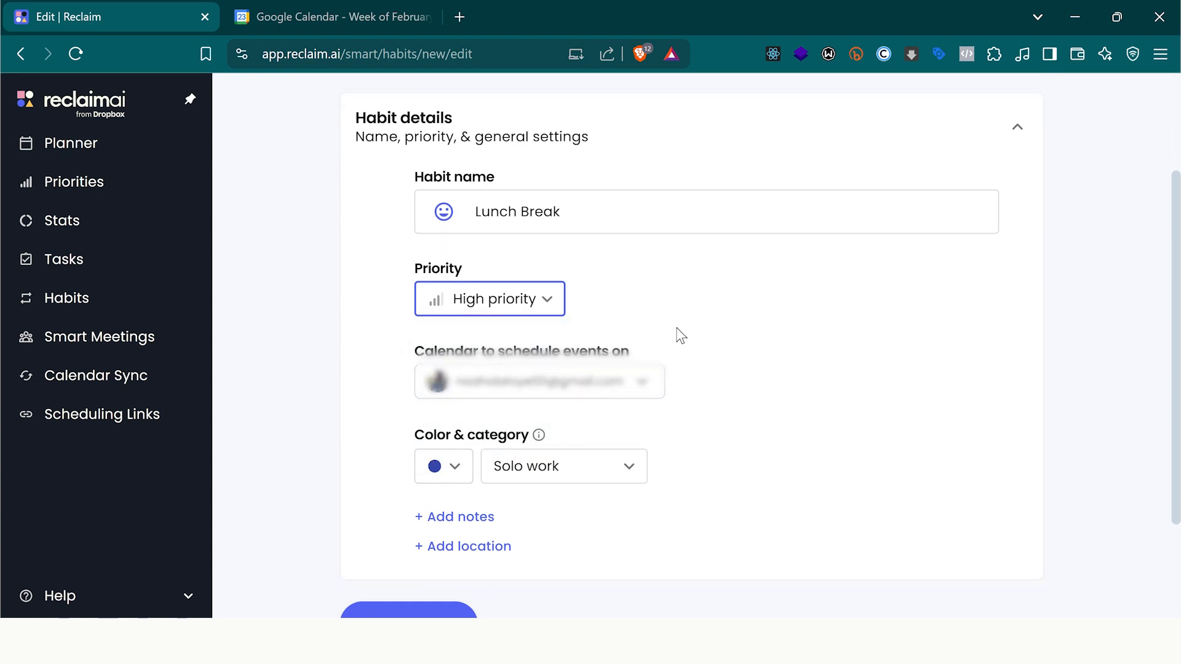
pyautogui.scroll(-1, 456, 345)
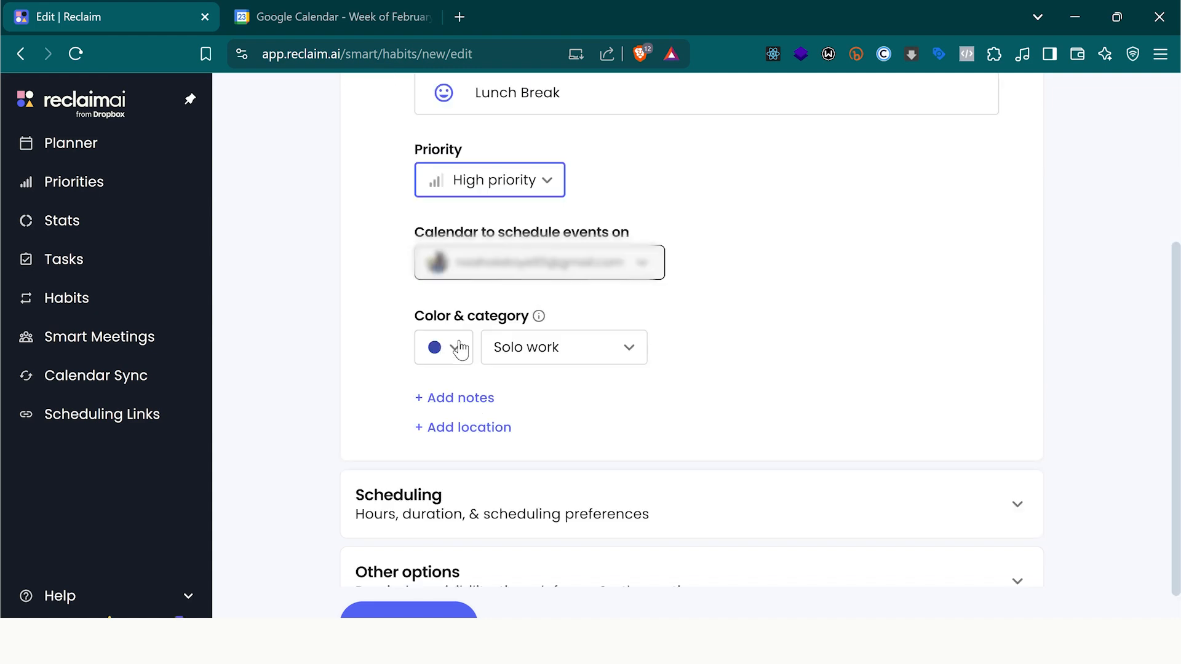
pyautogui.click(529, 347)
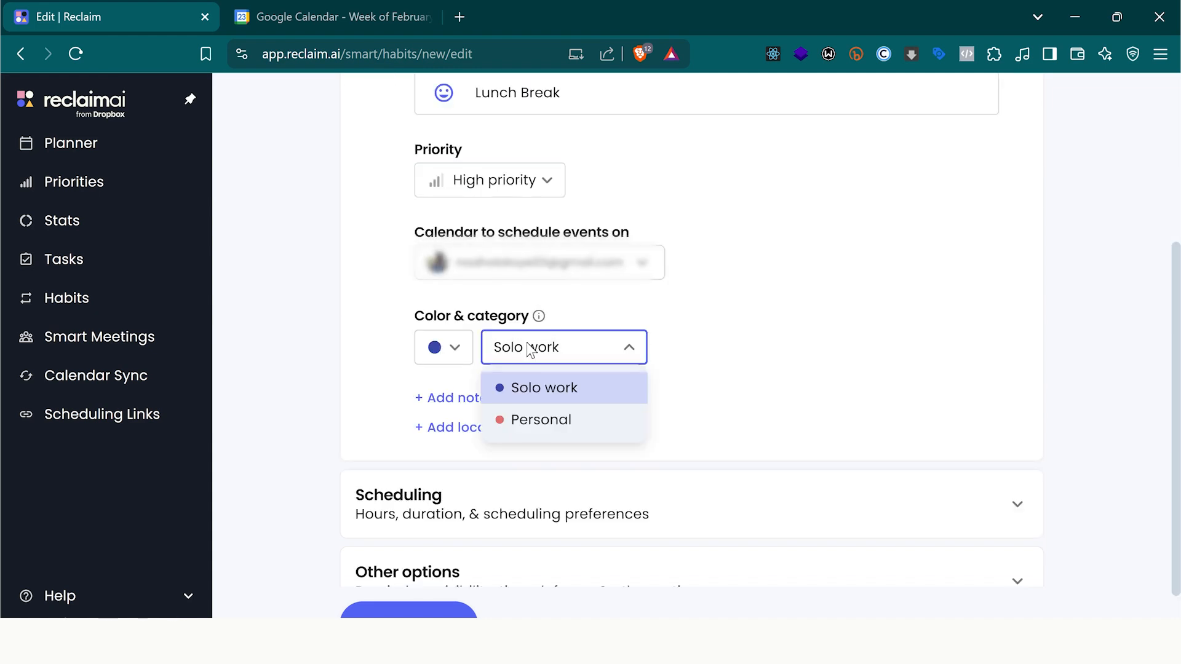
pyautogui.click(526, 419)
pyautogui.scroll(-1, 615, 350)
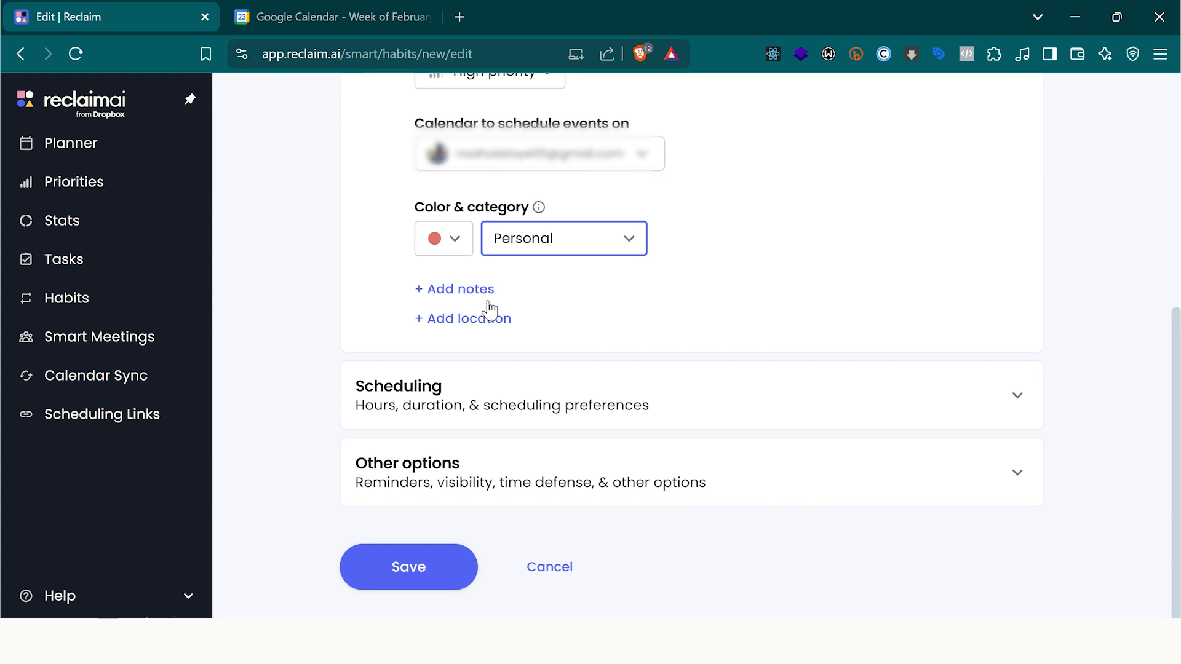
pyautogui.scroll(-1, 517, 325)
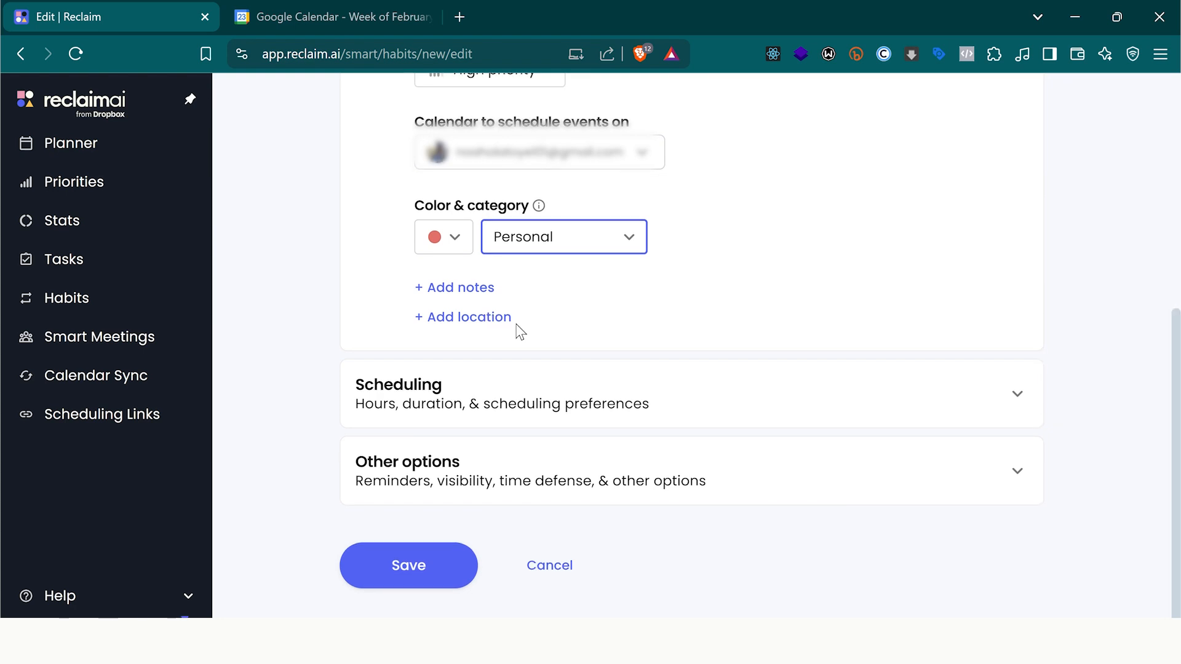
# Open the habit's scheduling preferences and set it to repeat Every day
pyautogui.click(601, 387)
pyautogui.scroll(-1, 603, 386)
pyautogui.scroll(-2, 603, 386)
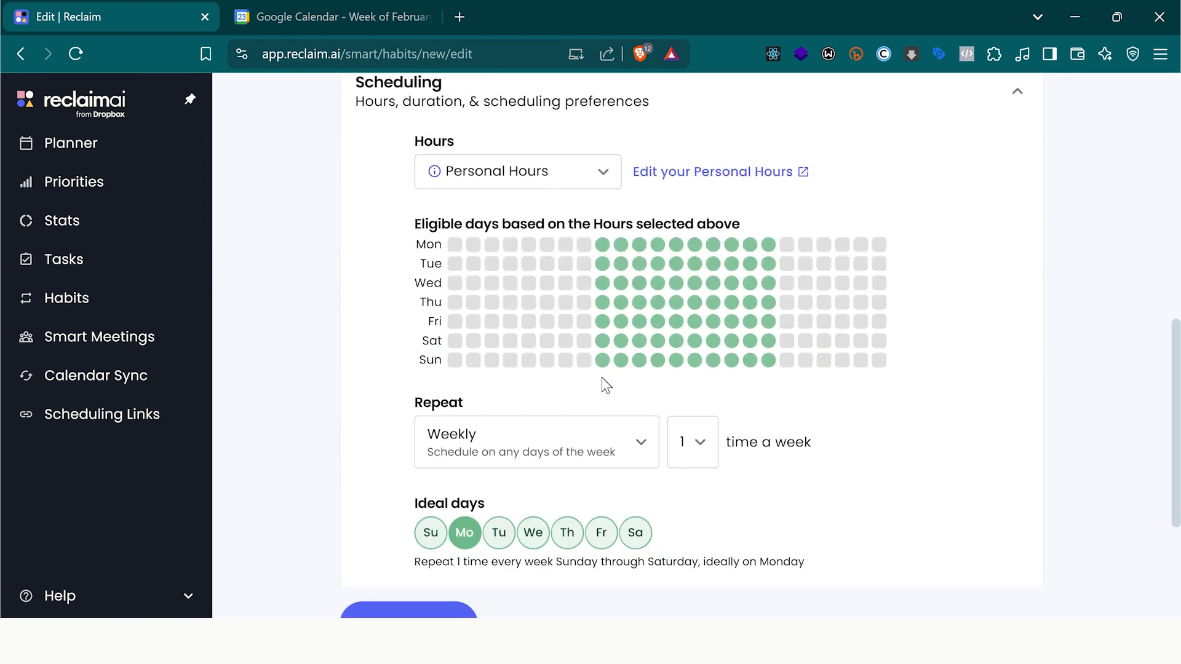
pyautogui.scroll(1, 702, 412)
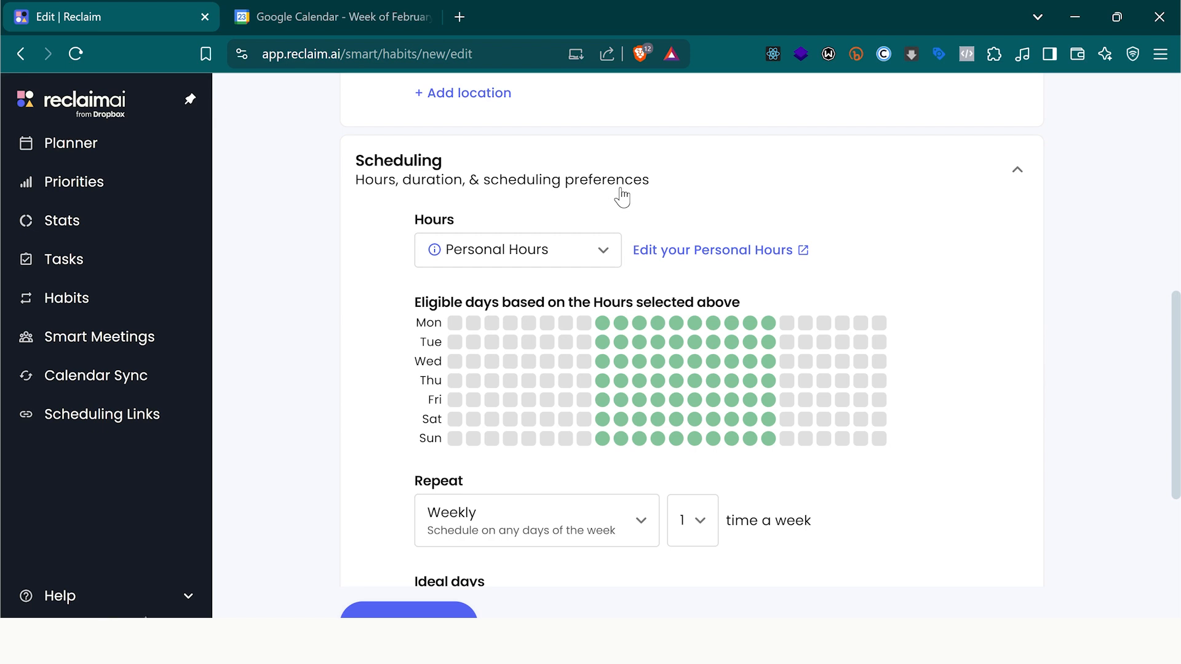
pyautogui.scroll(-1, 622, 197)
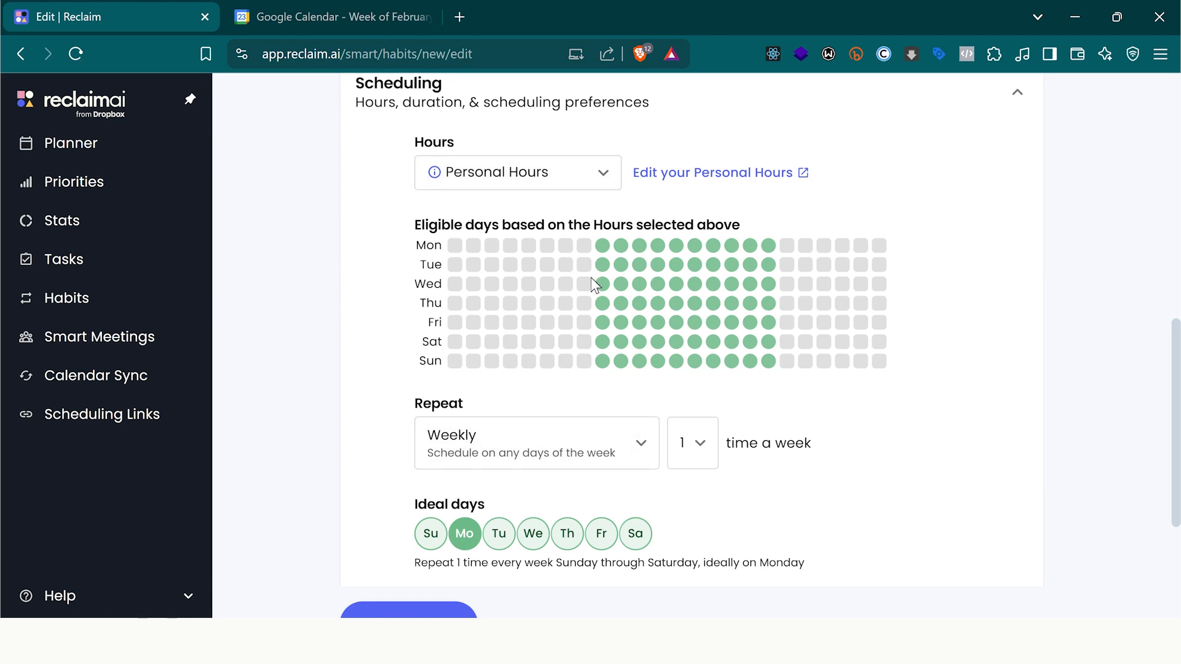
pyautogui.scroll(-2, 601, 338)
pyautogui.click(577, 304)
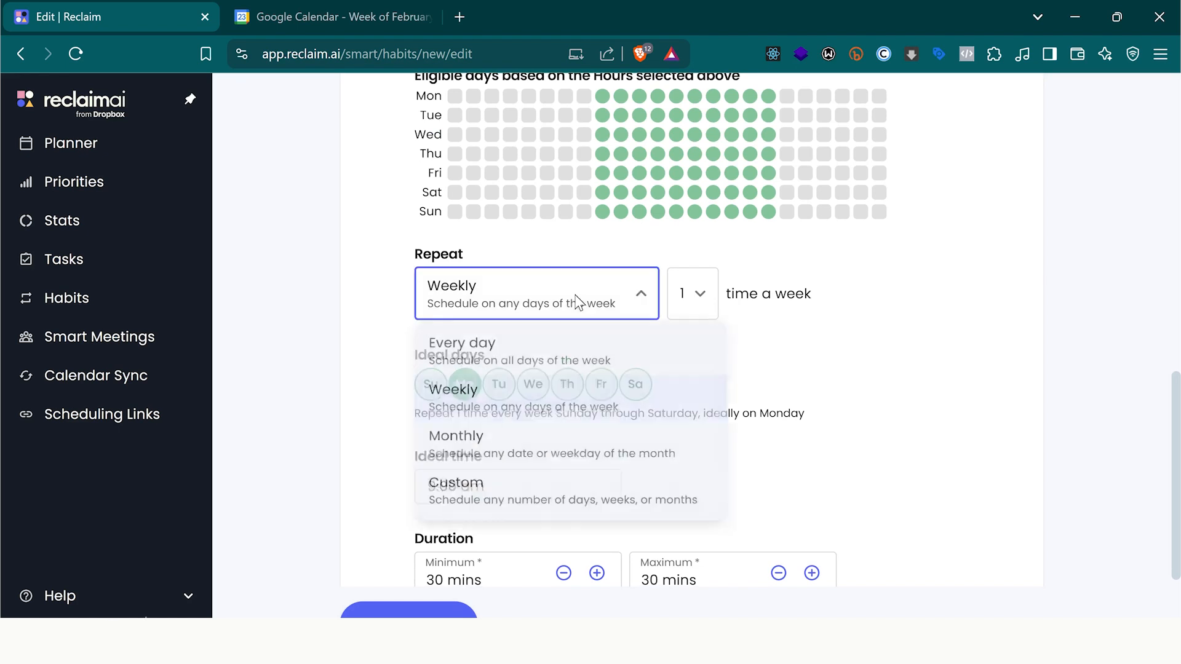
pyautogui.click(512, 372)
pyautogui.scroll(4, 511, 373)
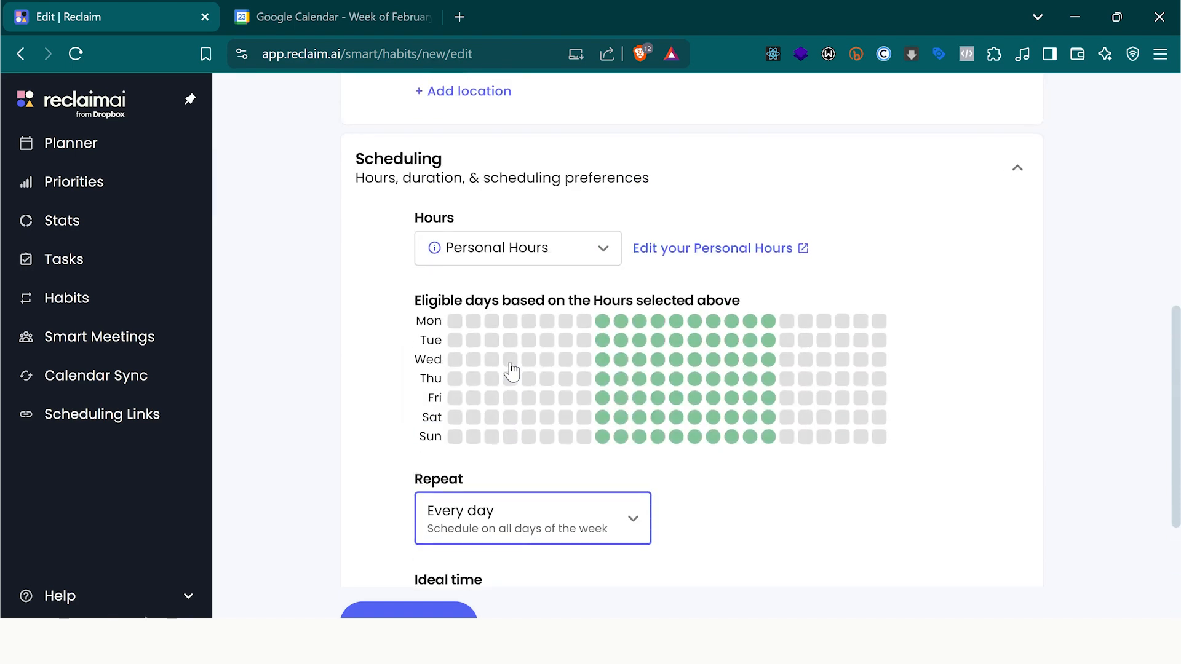
# Set the habit's ideal time to 12:00 pm
pyautogui.scroll(-2, 527, 313)
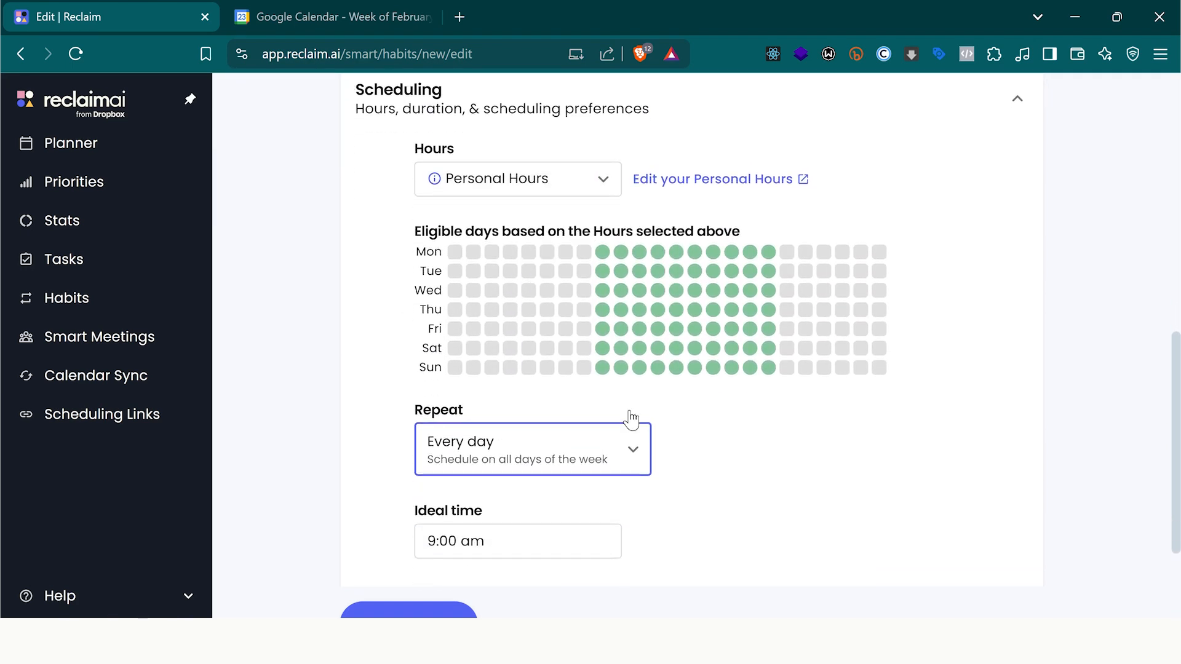
pyautogui.scroll(-3, 630, 413)
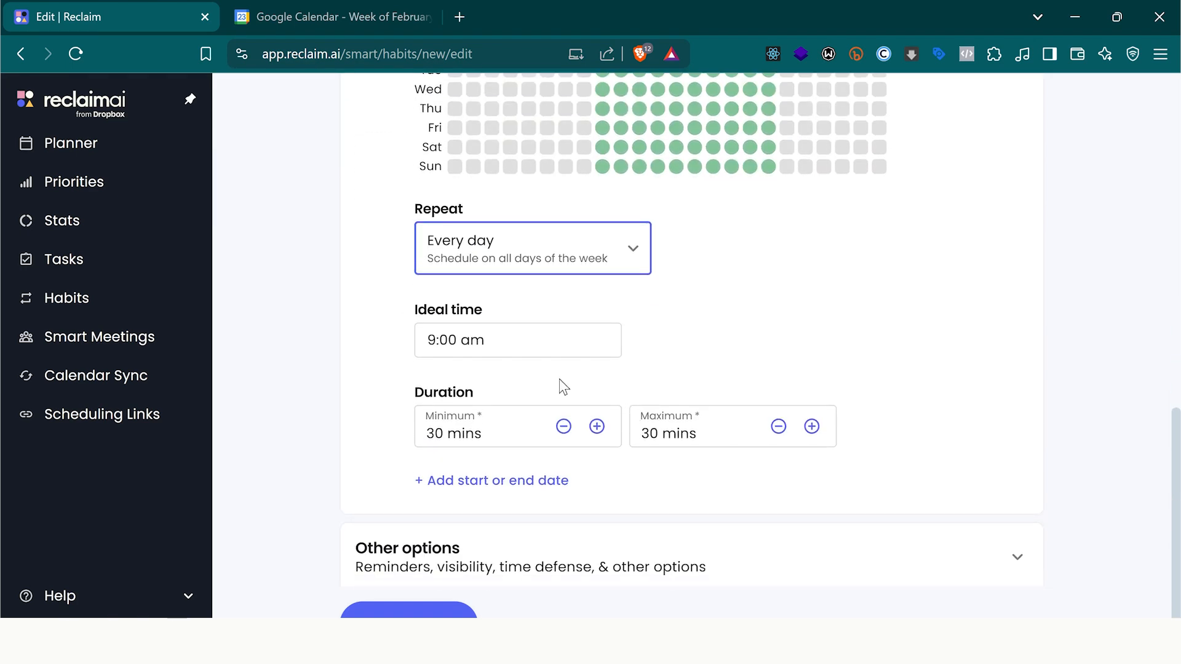
pyautogui.scroll(-1, 561, 387)
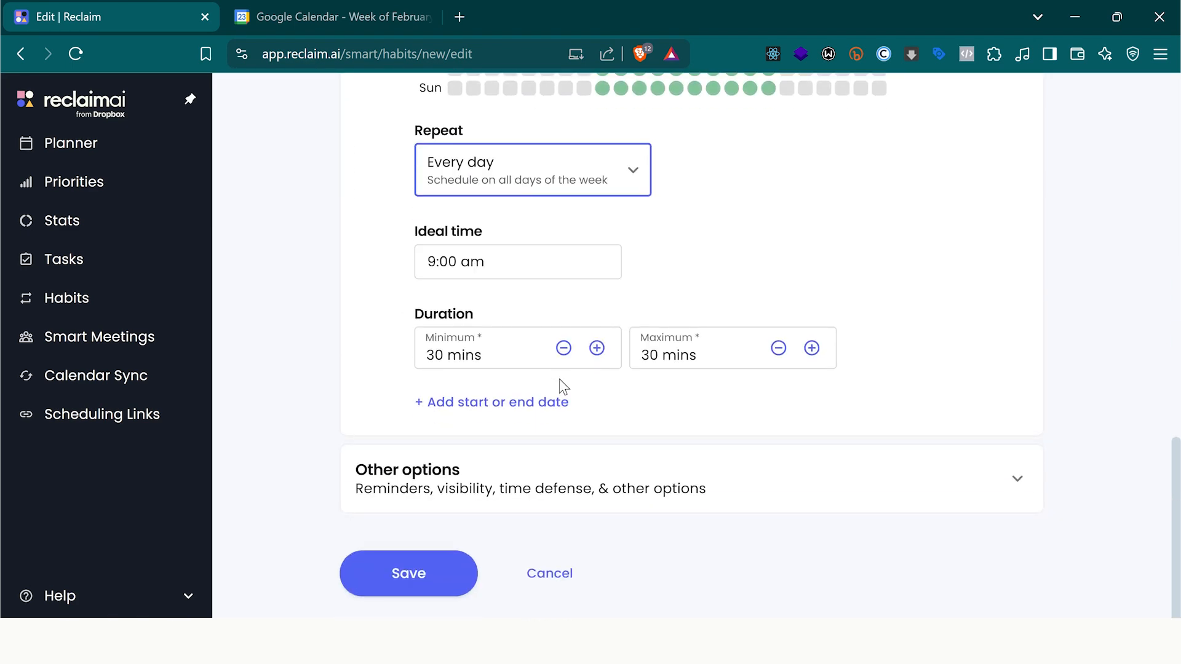
pyautogui.click(501, 273)
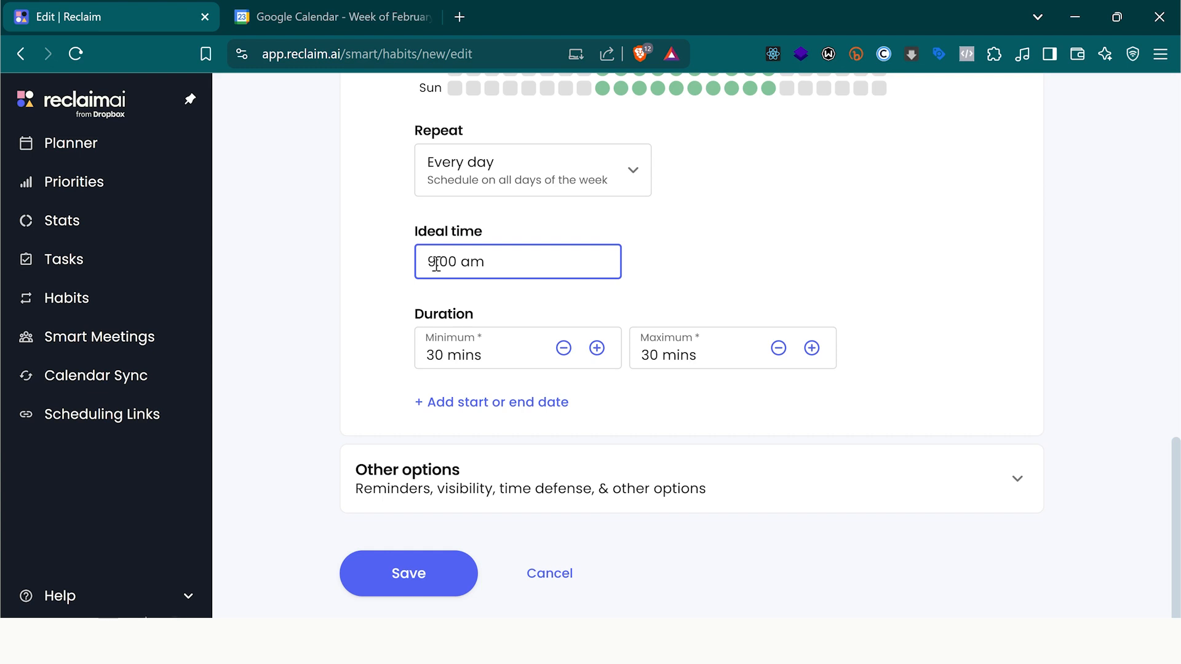
pyautogui.press('BackSpace')
pyautogui.write('12')
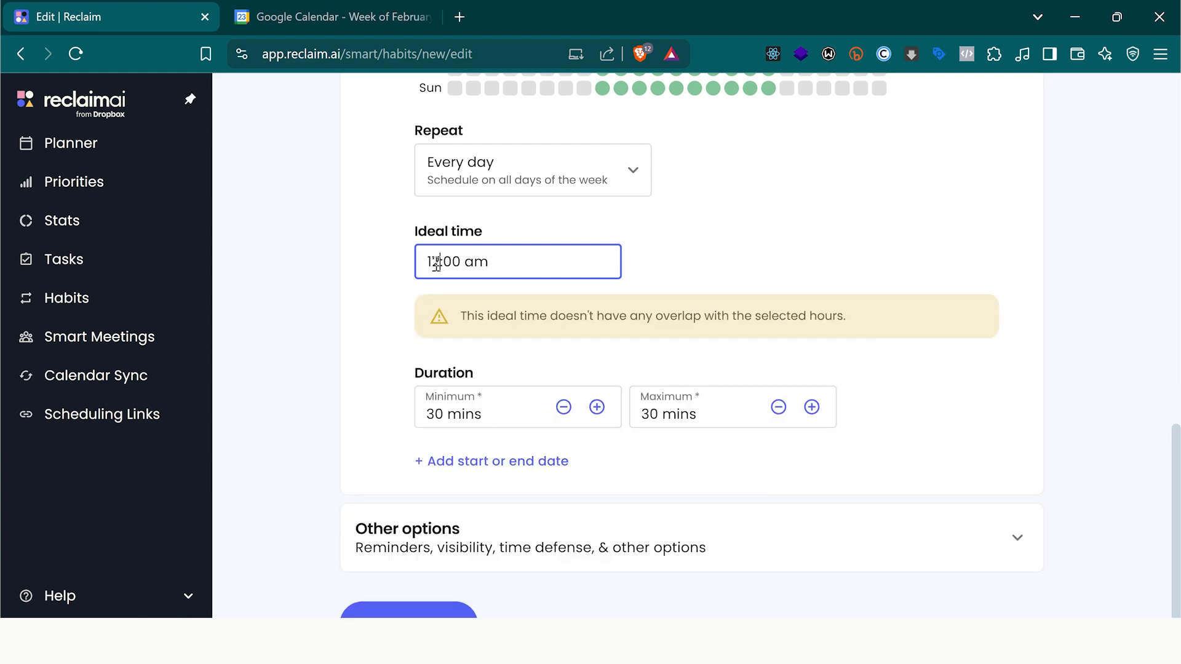
pyautogui.click(534, 259)
pyautogui.press('BackSpace')
pyautogui.press('BackSpace')
pyautogui.press('BackSpace')
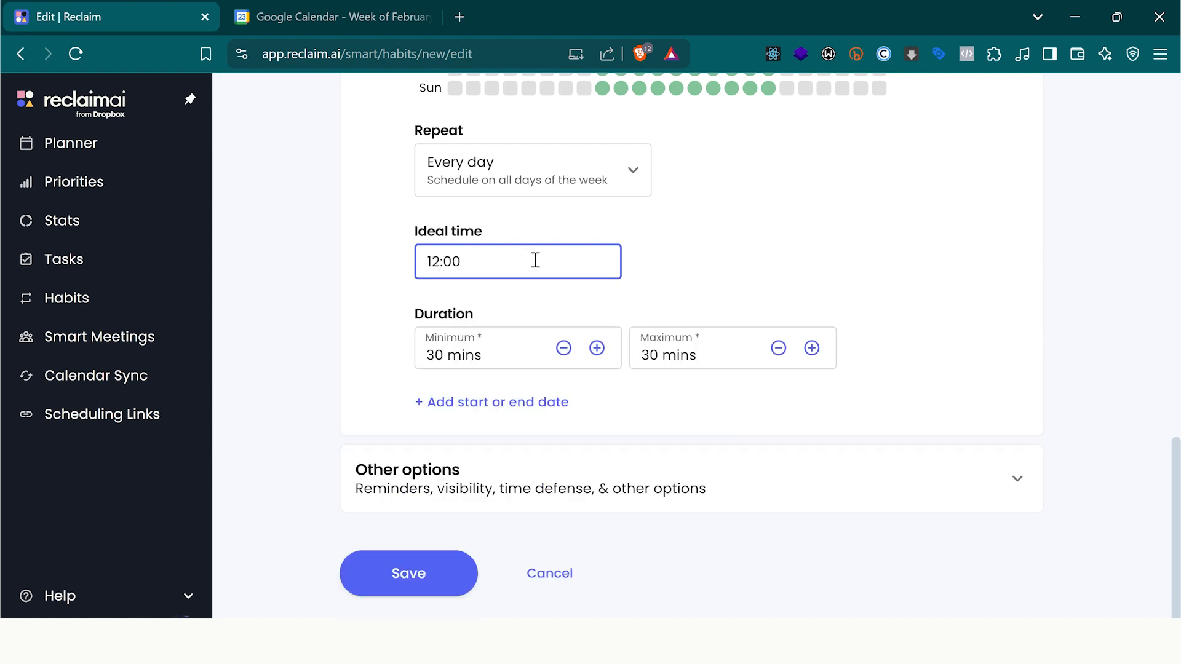
pyautogui.write('pm')
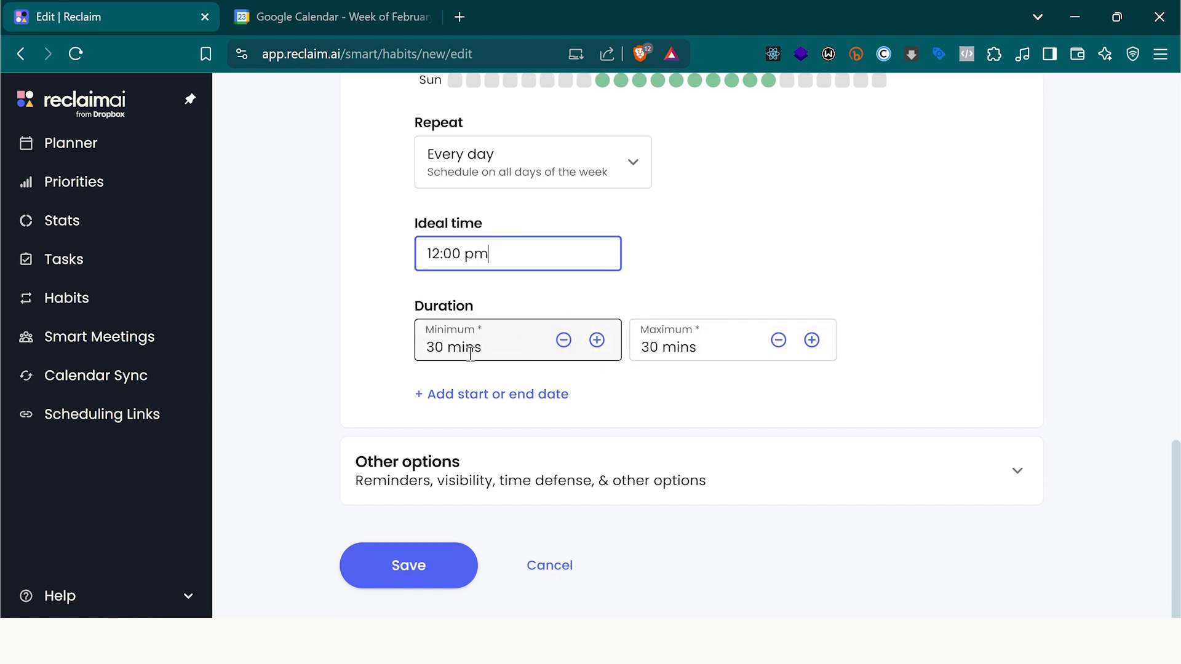
# Raise the habit's maximum duration to 1 hr and review the scheduling settings
pyautogui.click(669, 346)
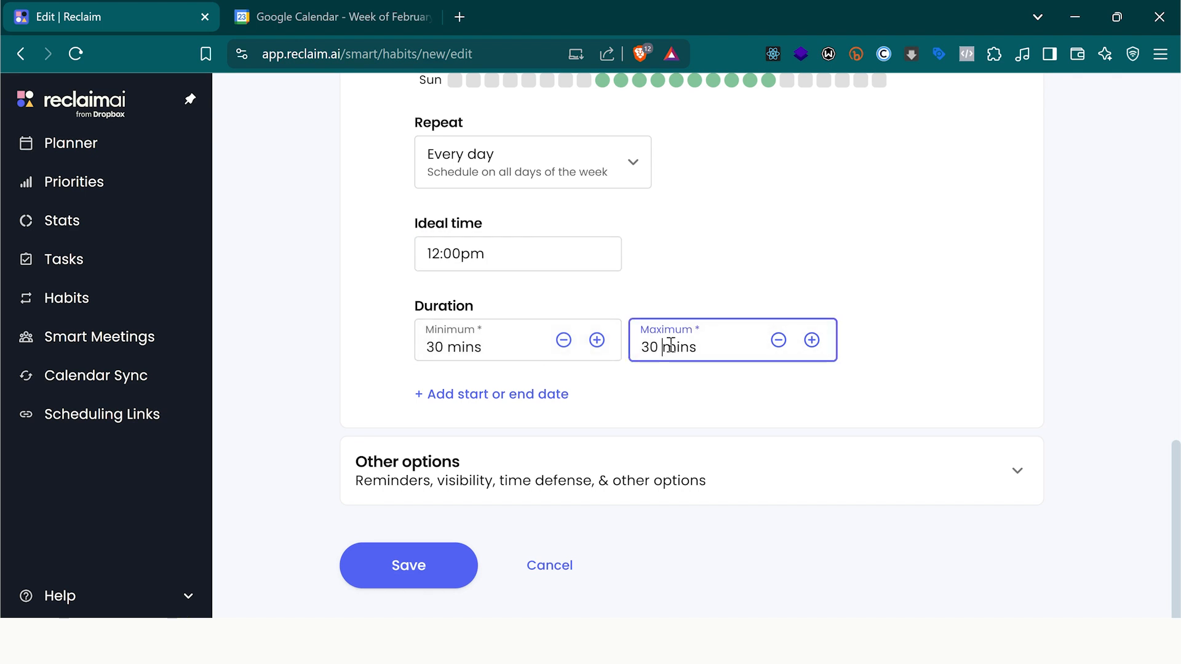
pyautogui.click(812, 342)
pyautogui.click(812, 342)
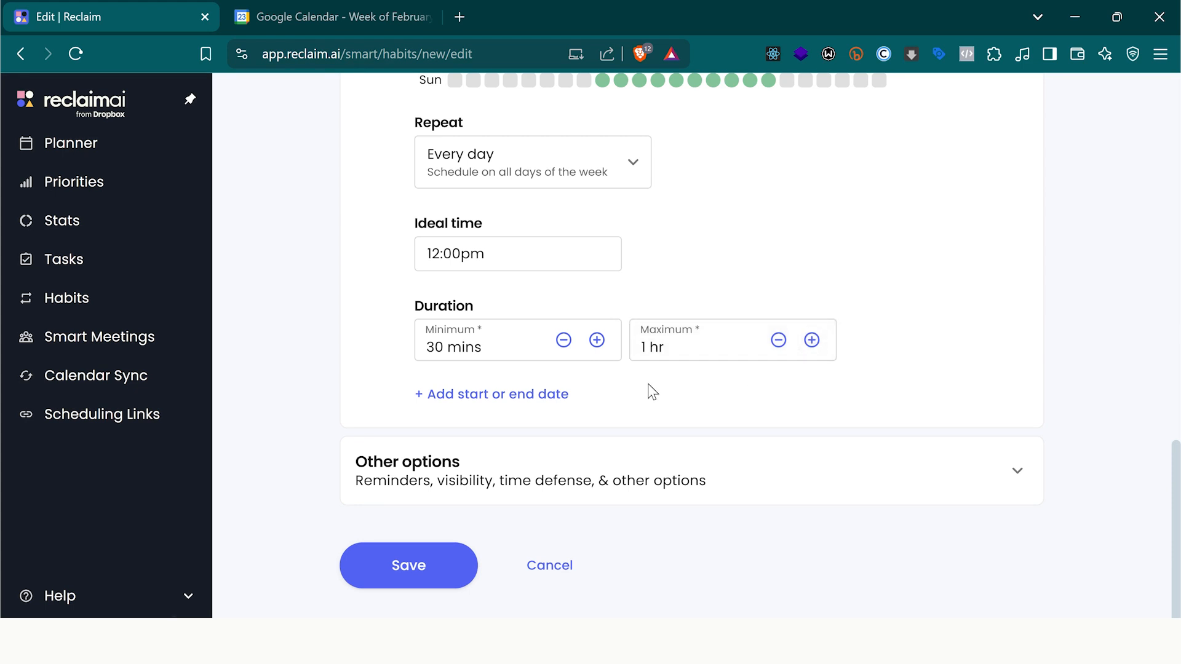
pyautogui.scroll(3, 646, 405)
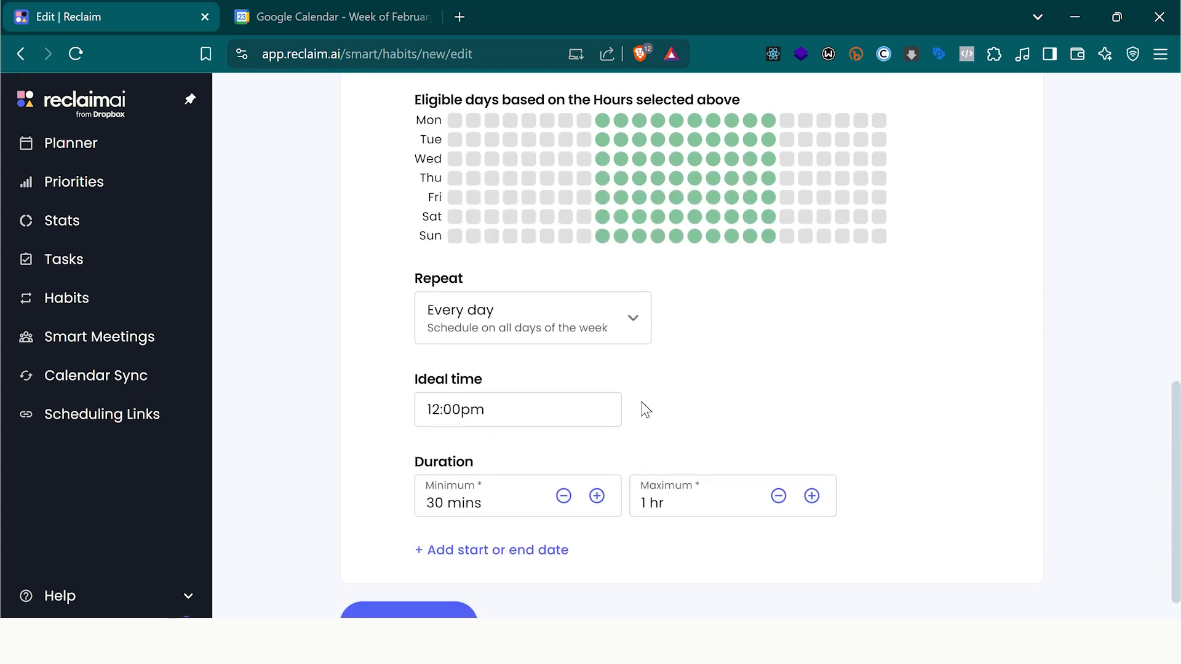
pyautogui.scroll(5, 646, 411)
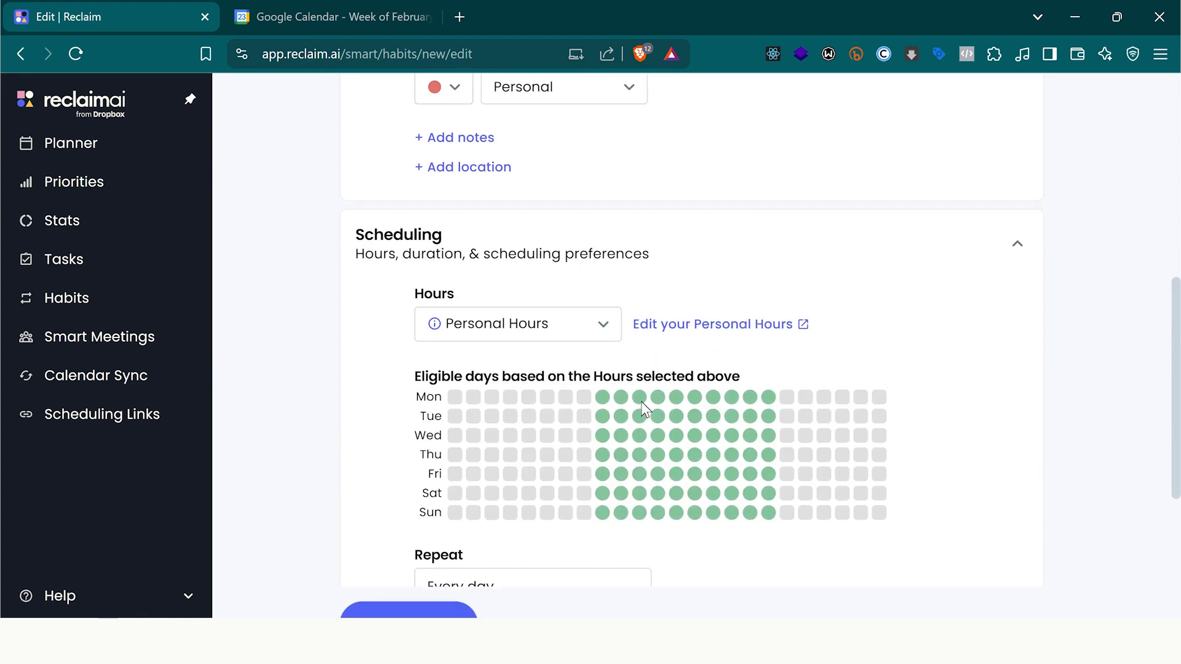
pyautogui.scroll(-4, 644, 409)
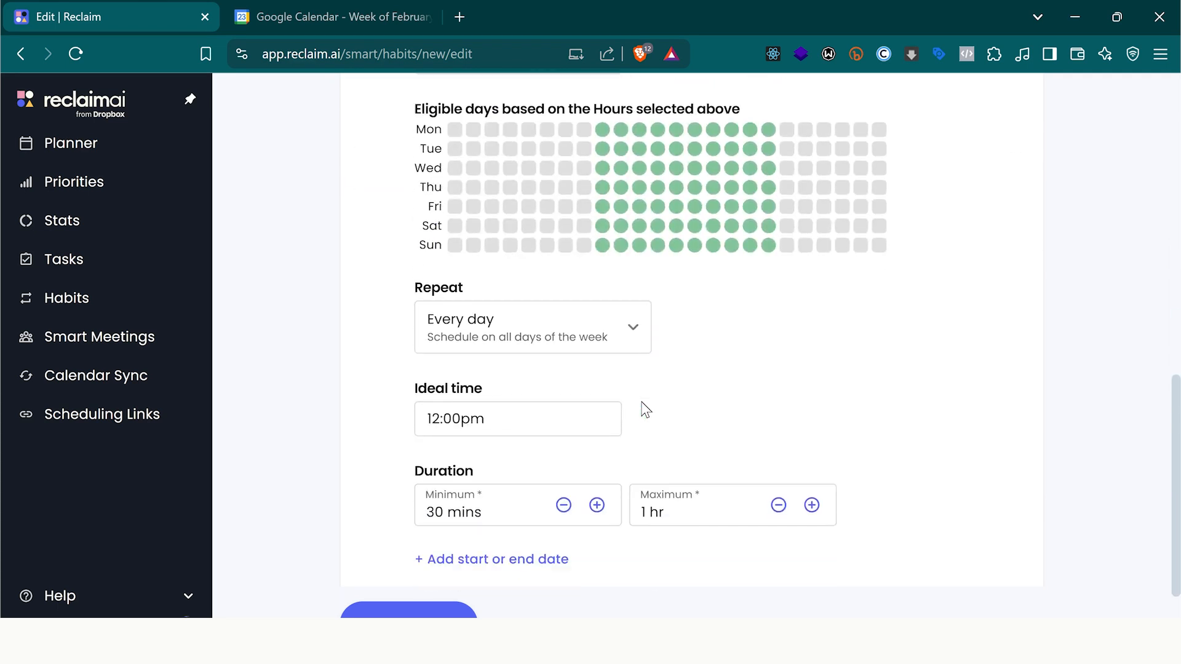
pyautogui.scroll(3, 643, 409)
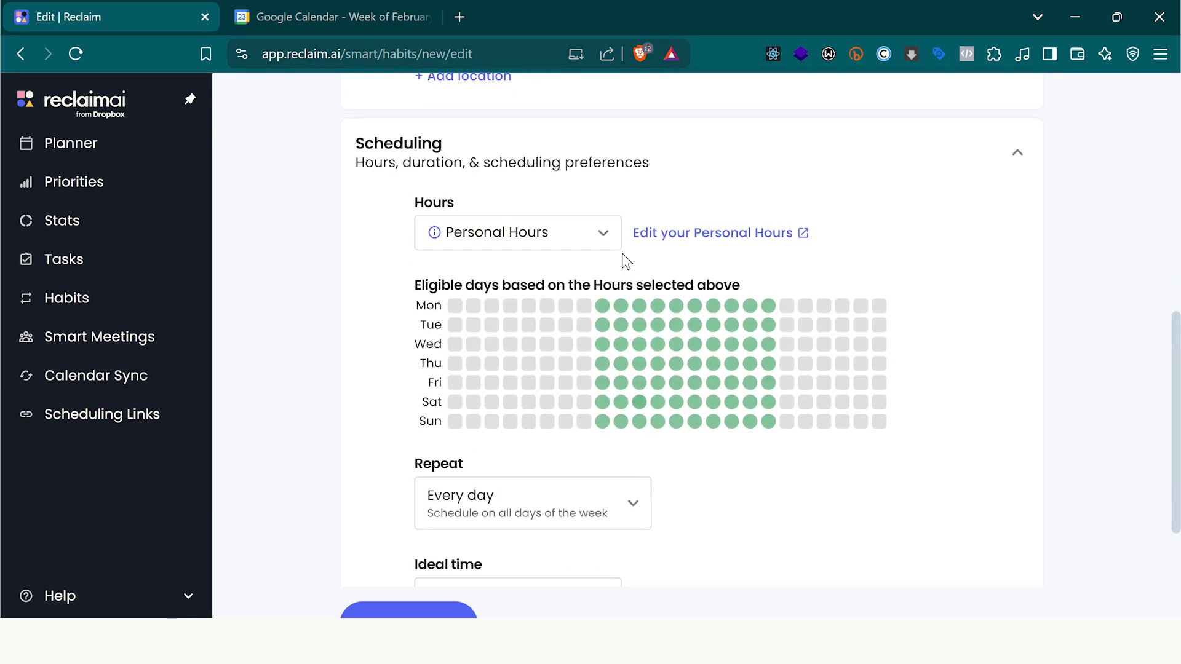
pyautogui.scroll(-3, 621, 431)
pyautogui.scroll(-3, 628, 401)
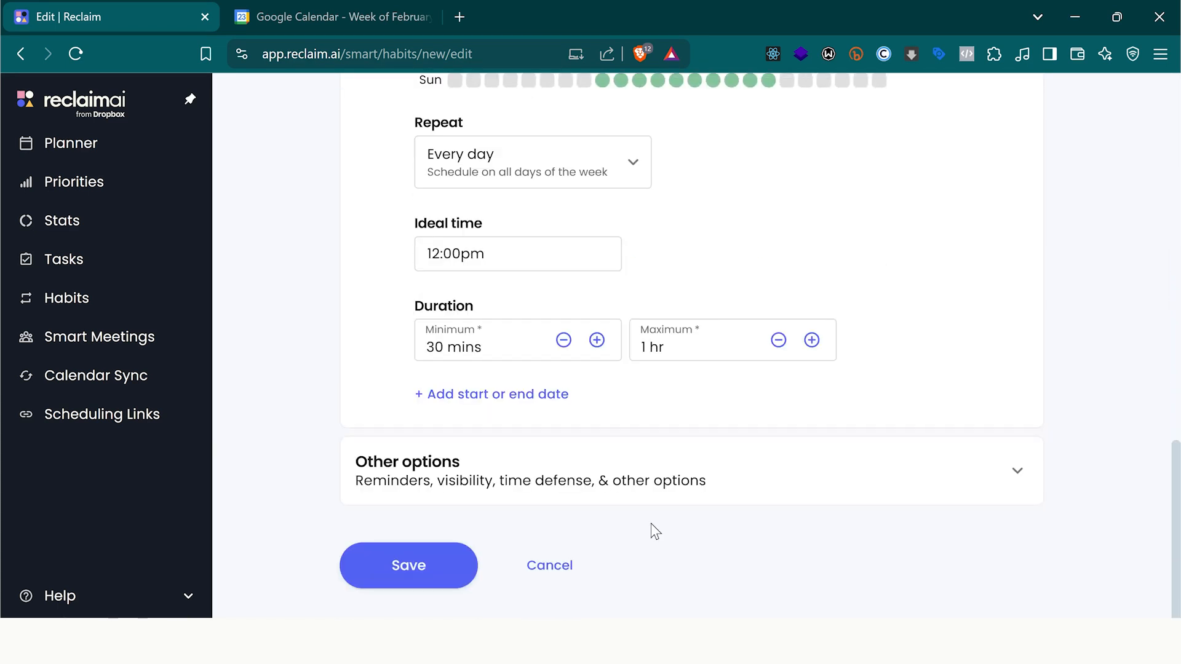
# Expand the habit's other options and choose to leave it on the calendar when it can't be scheduled
pyautogui.click(678, 490)
pyautogui.scroll(-5, 680, 496)
pyautogui.scroll(1, 680, 495)
pyautogui.scroll(2, 695, 401)
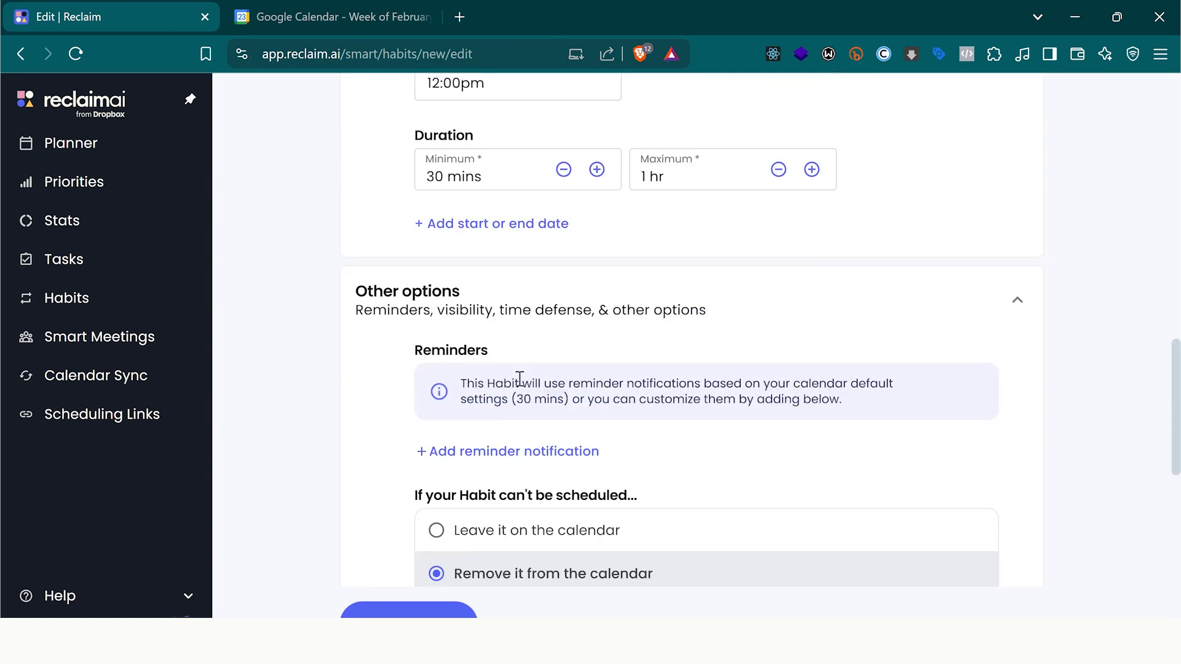
pyautogui.scroll(-1, 523, 494)
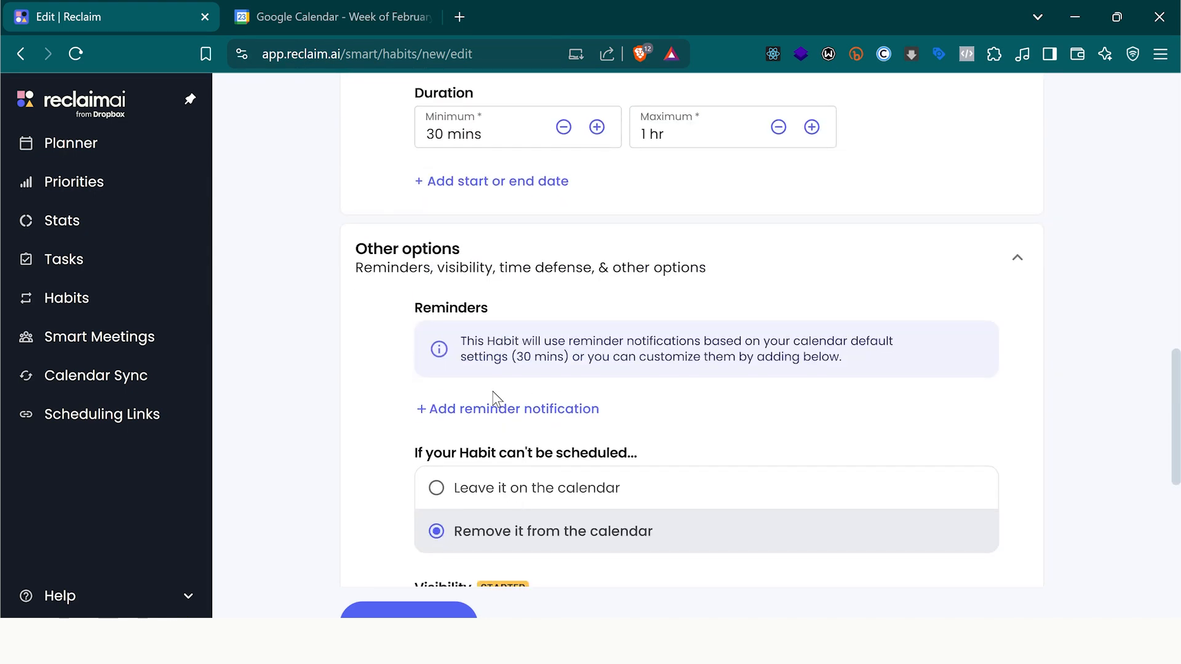
pyautogui.scroll(-1, 498, 400)
pyautogui.scroll(-3, 609, 345)
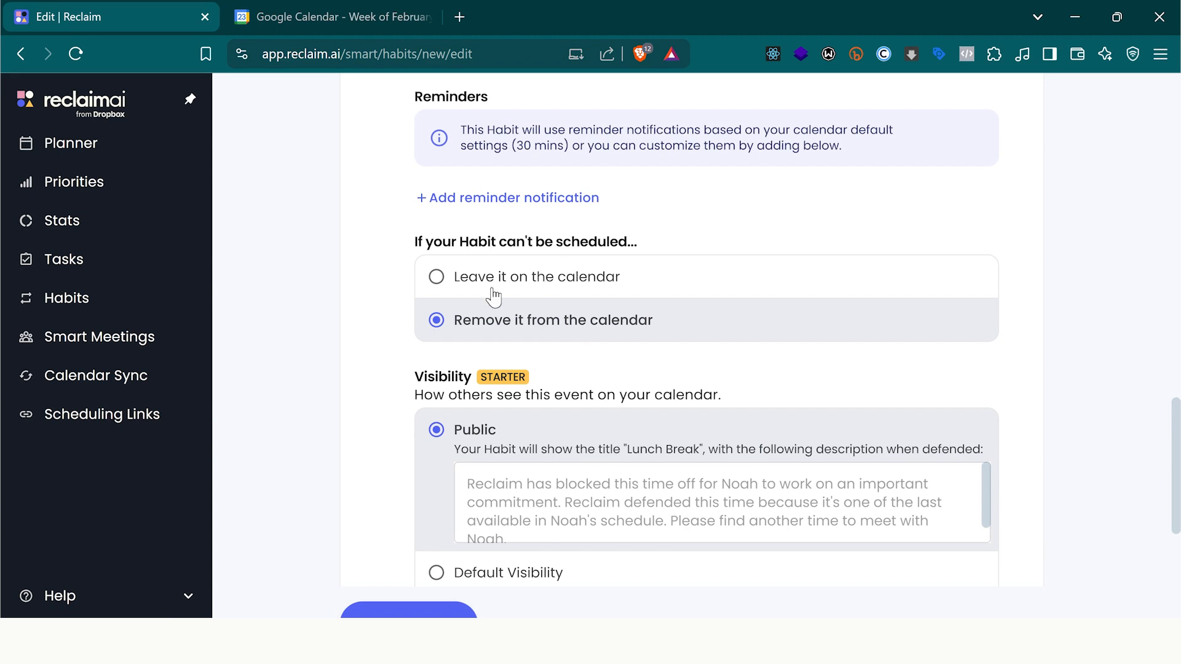
pyautogui.click(455, 284)
pyautogui.scroll(-3, 455, 284)
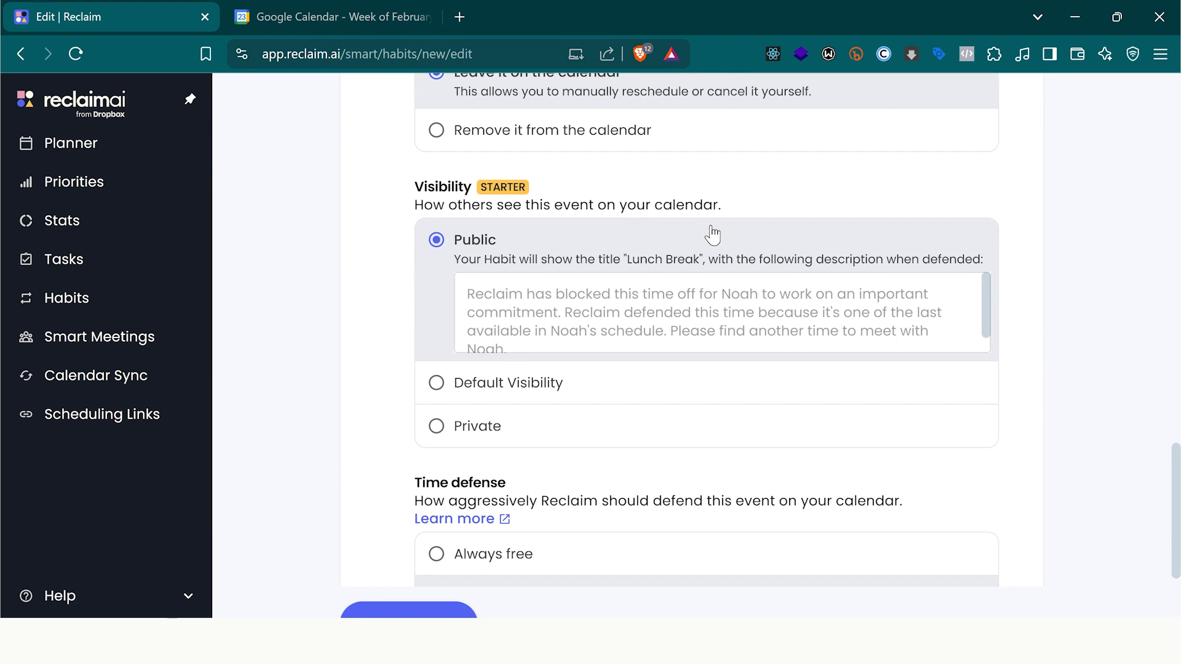
# Enable auto-declining of invites for the Lunch Break habit
pyautogui.scroll(-5, 640, 427)
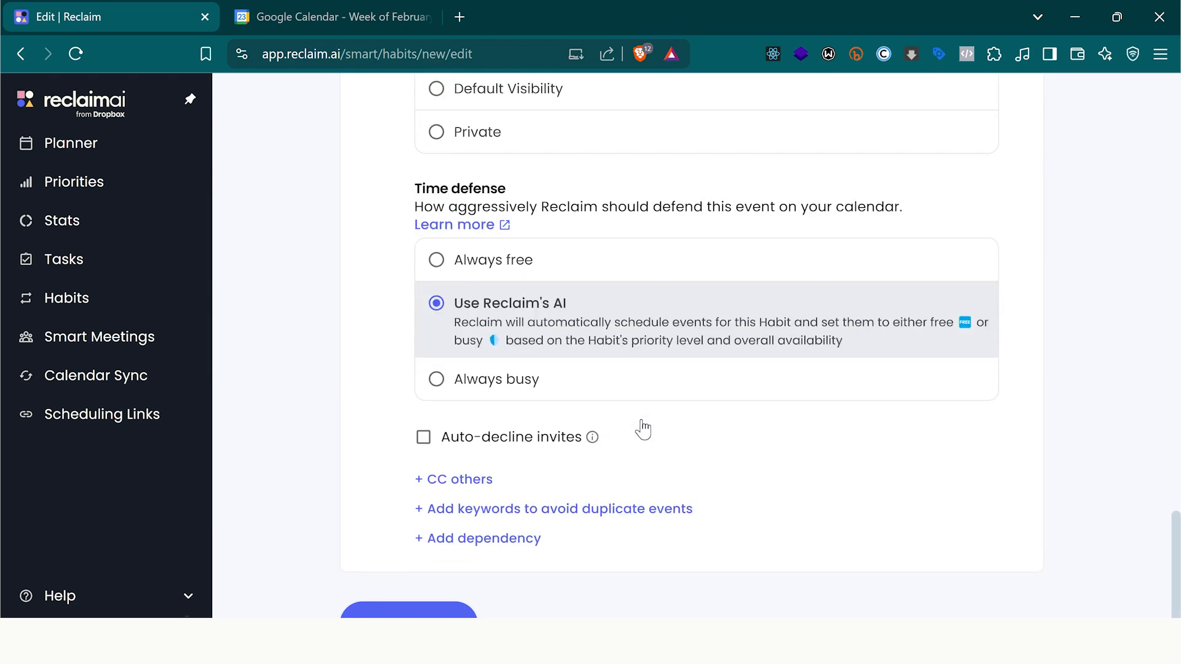
pyautogui.scroll(-1, 630, 306)
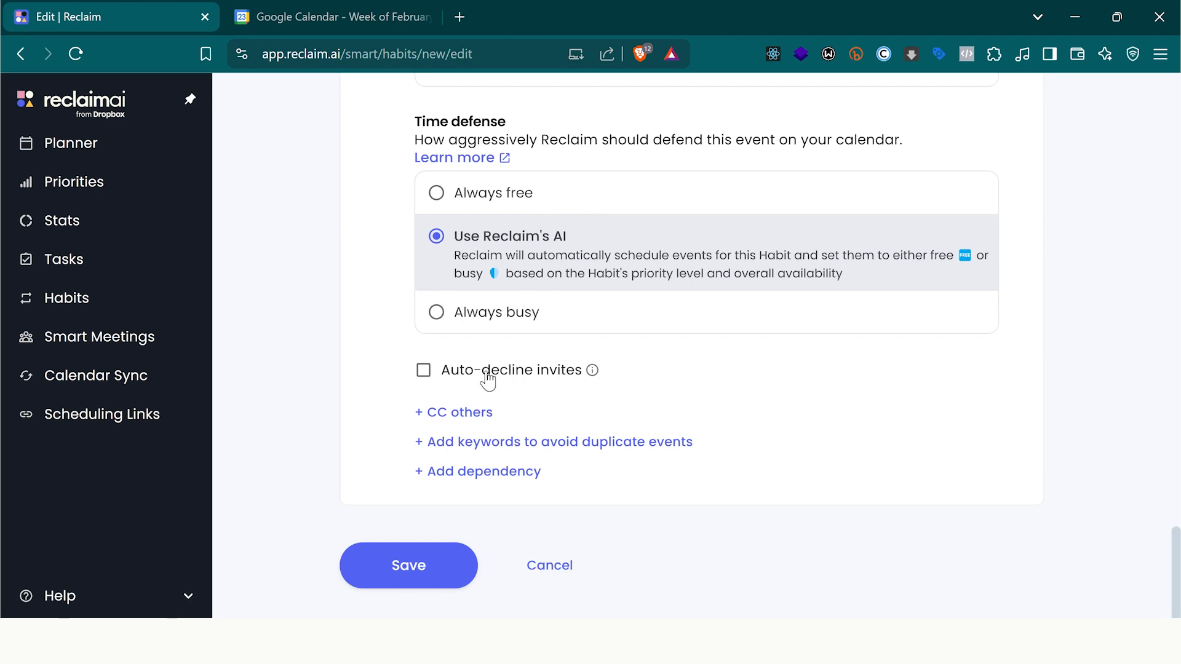
pyautogui.moveTo(594, 374)
pyautogui.click(424, 371)
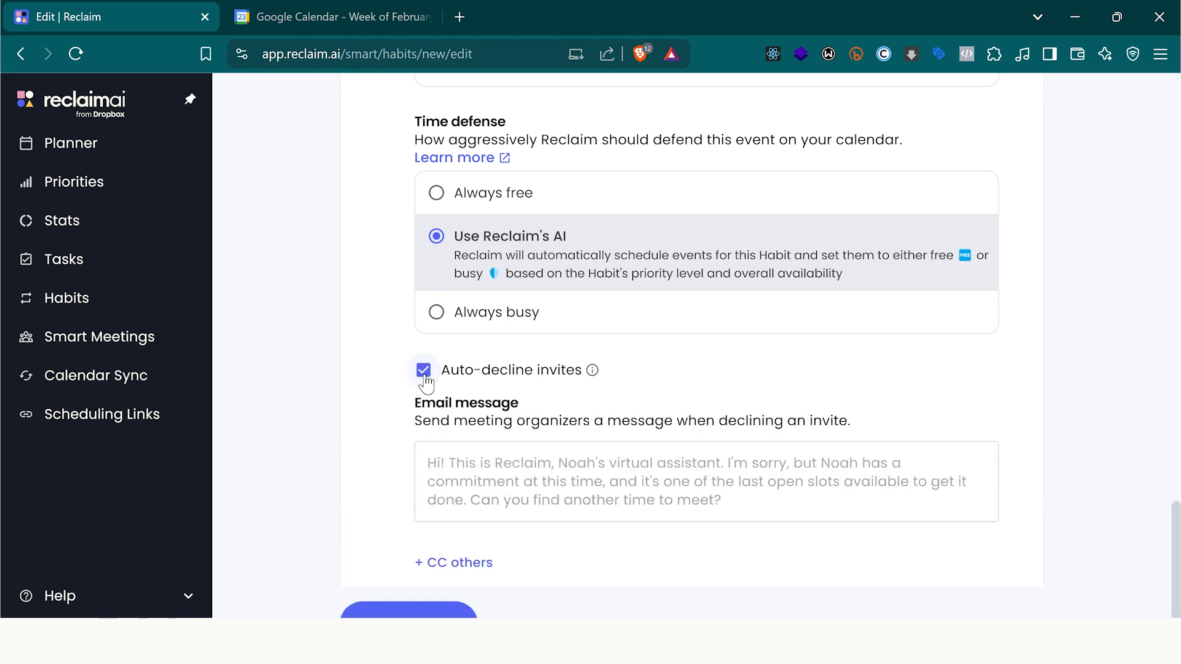
pyautogui.scroll(-2, 425, 383)
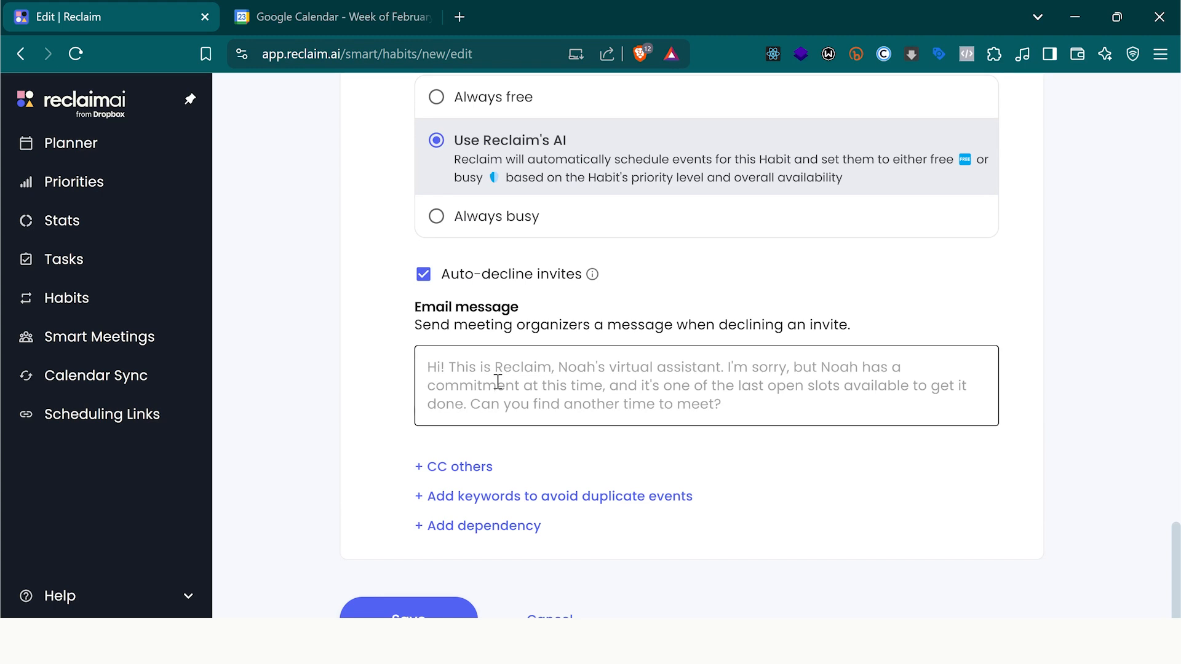
pyautogui.scroll(-1, 498, 382)
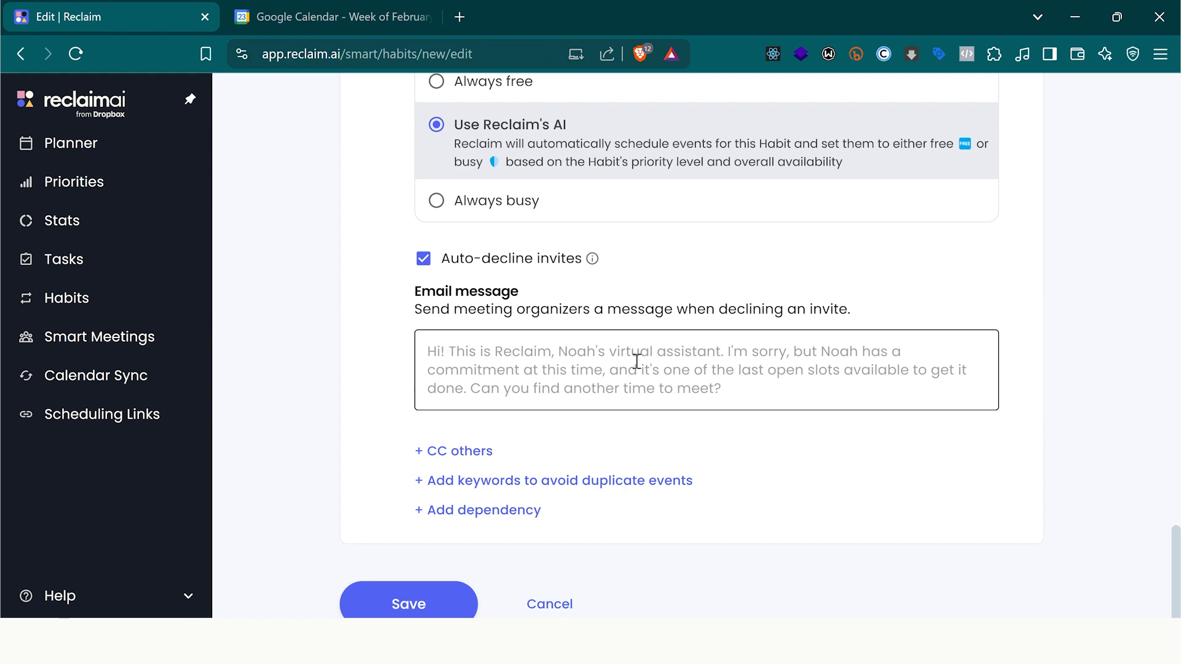
# Review the auto-decline email message, keep its default text, and save the Lunch Break habit
pyautogui.moveTo(733, 388); pyautogui.dragTo(638, 367)
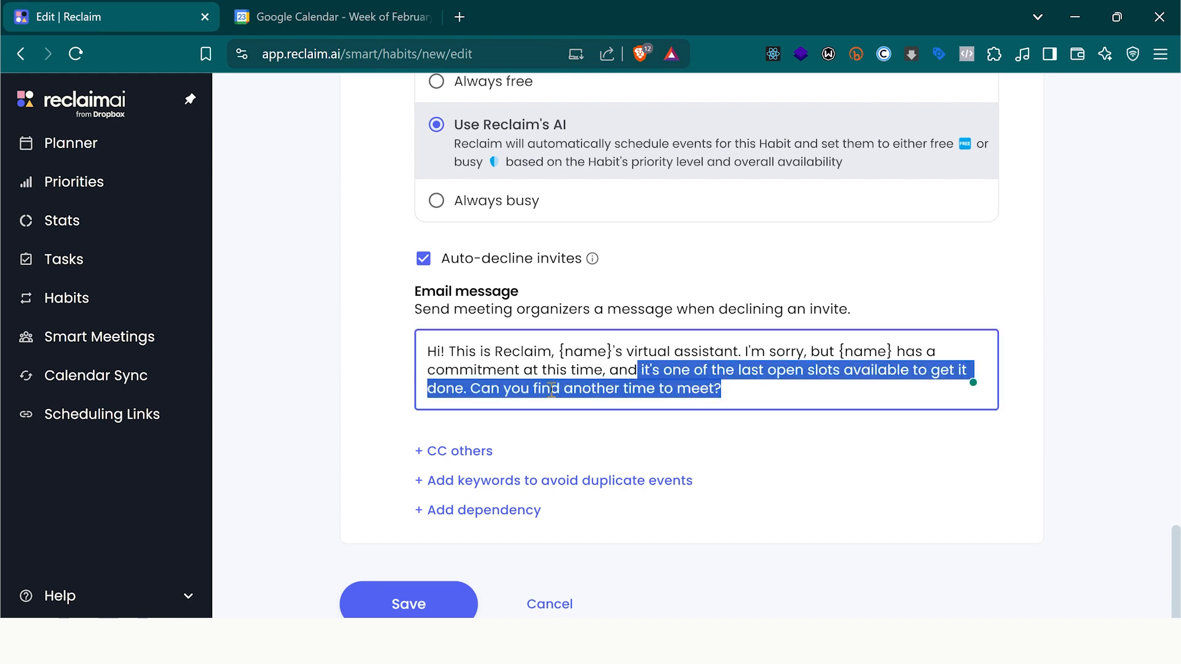
pyautogui.scroll(-1, 474, 389)
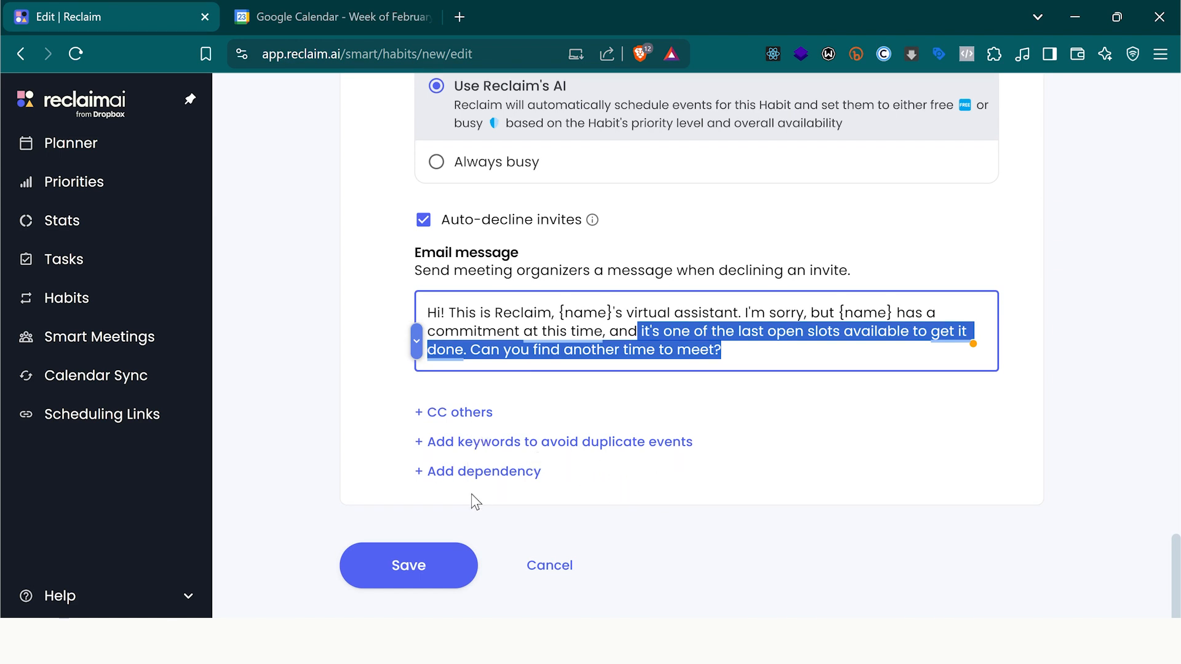
pyautogui.click(409, 571)
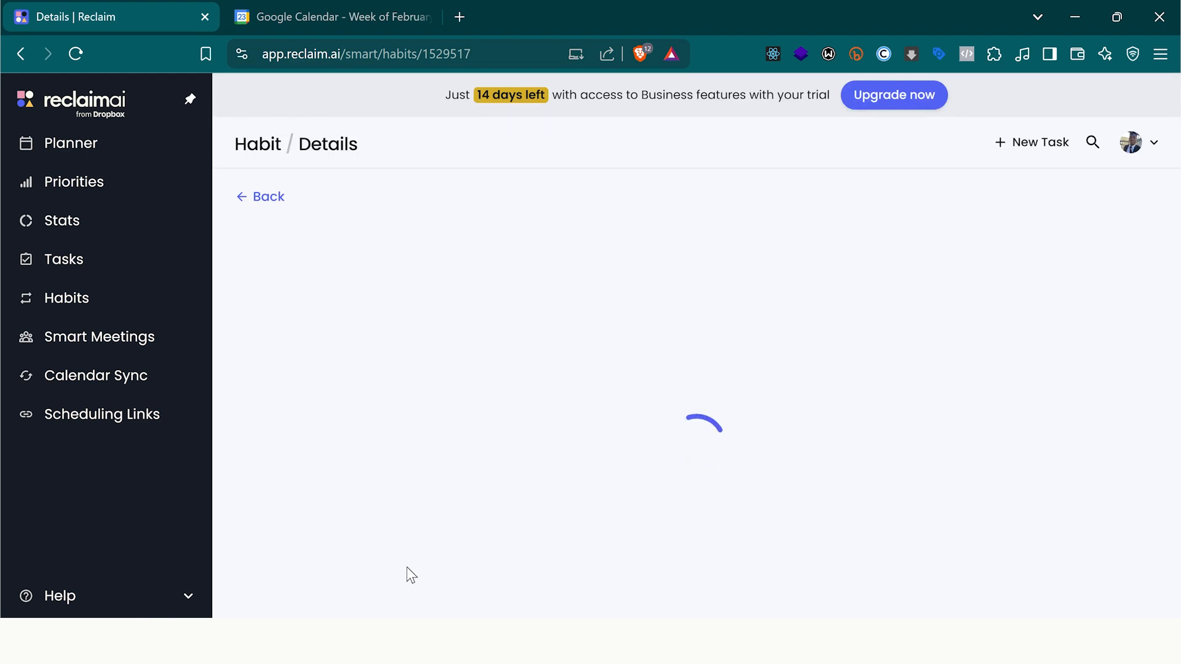
# Review the saved Lunch Break habit's details and its list of upcoming occurrences
pyautogui.scroll(-3, 407, 566)
pyautogui.scroll(3, 433, 523)
pyautogui.scroll(-2, 433, 523)
pyautogui.scroll(-3, 433, 523)
pyautogui.scroll(5, 435, 528)
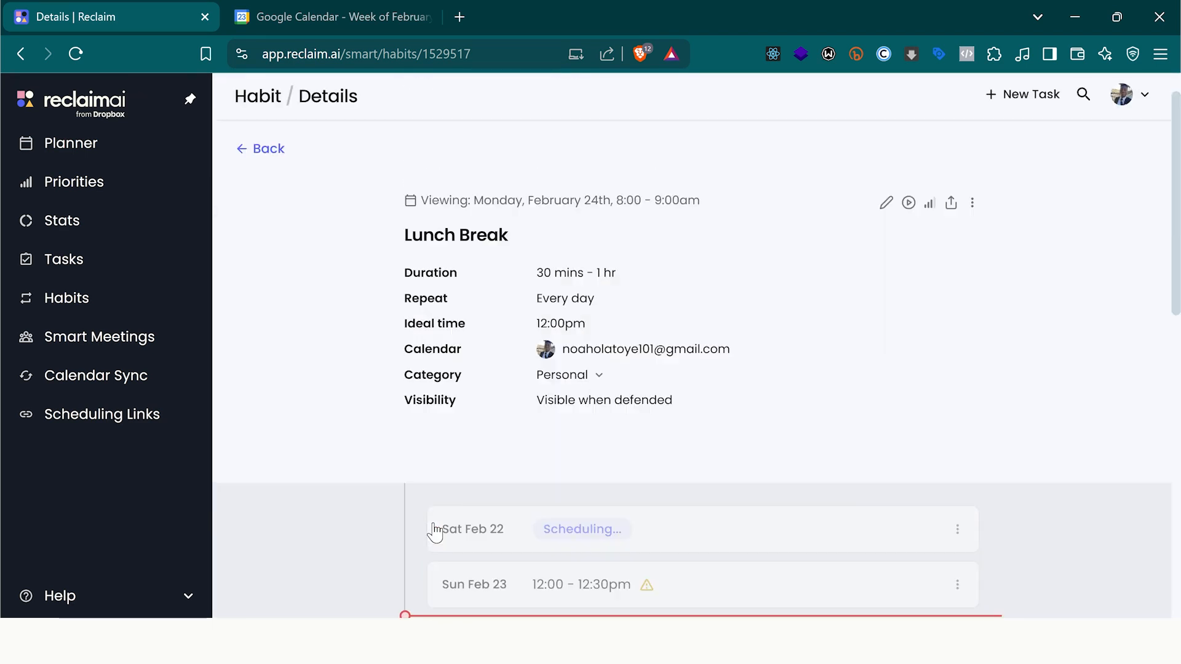
# Open the Planner and examine how Lunch Break is scheduled around the existing meetings in the current week
pyautogui.click(78, 197)
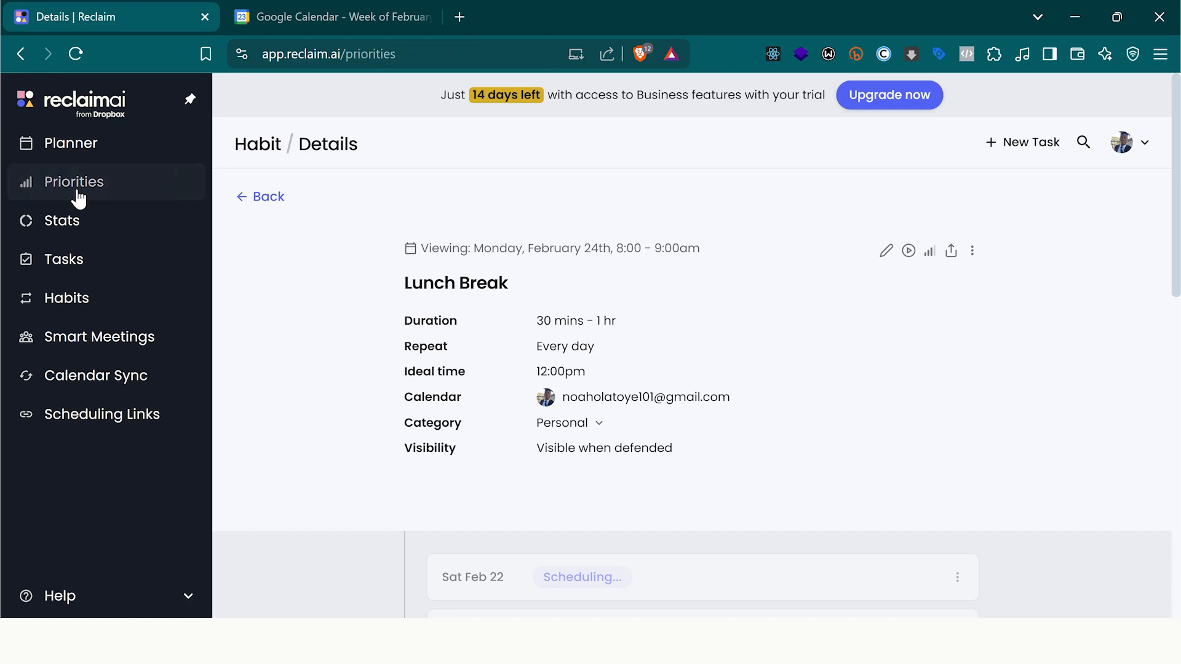
pyautogui.click(75, 153)
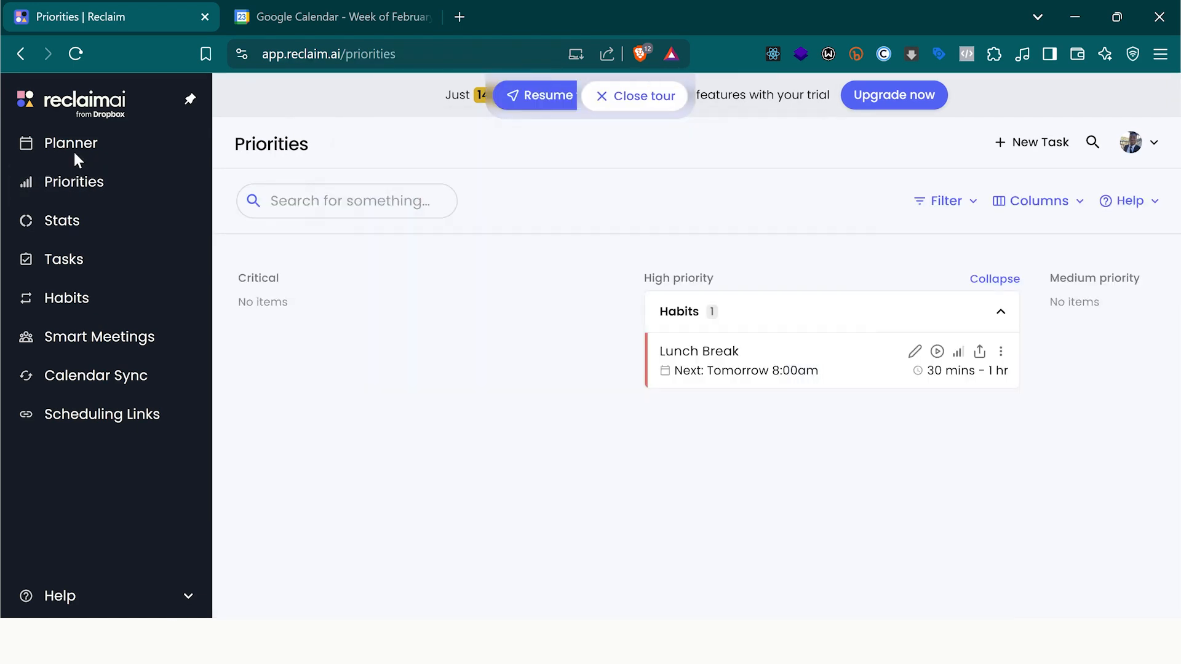
pyautogui.click(75, 153)
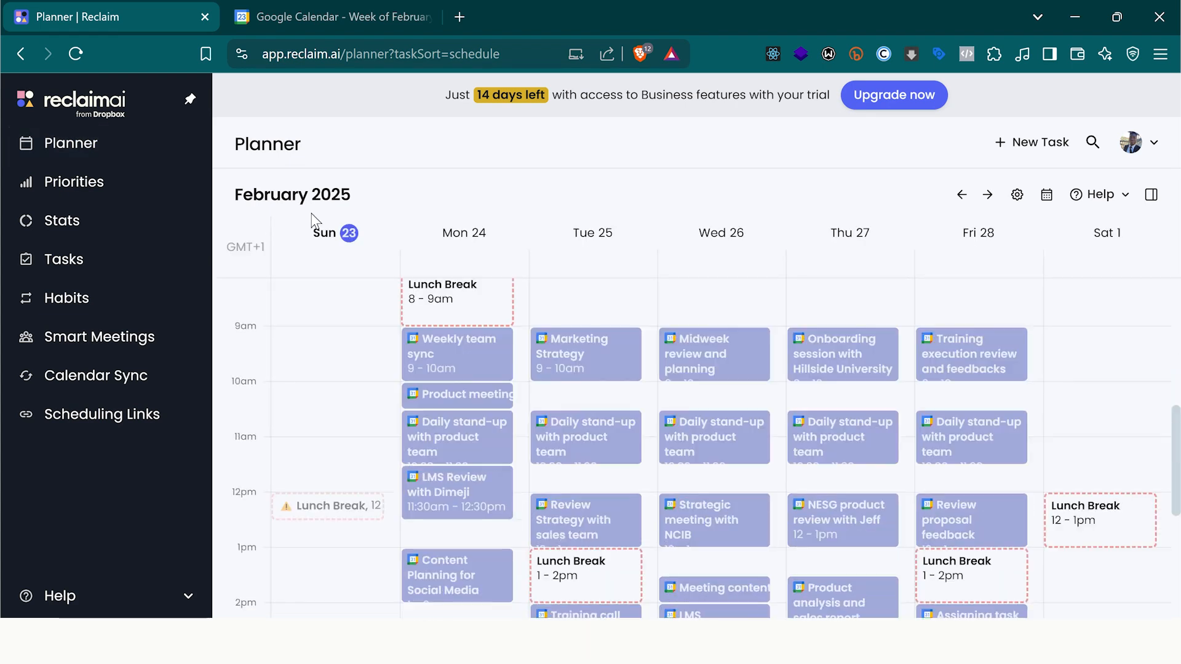
pyautogui.scroll(1, 541, 406)
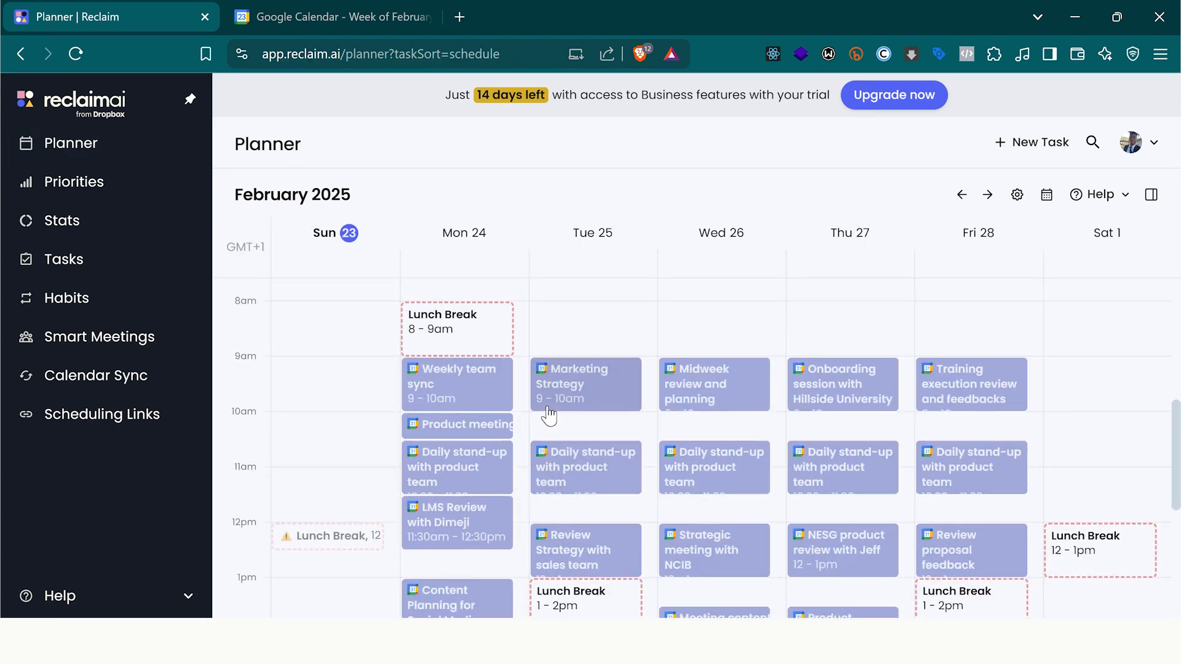
pyautogui.scroll(1, 549, 411)
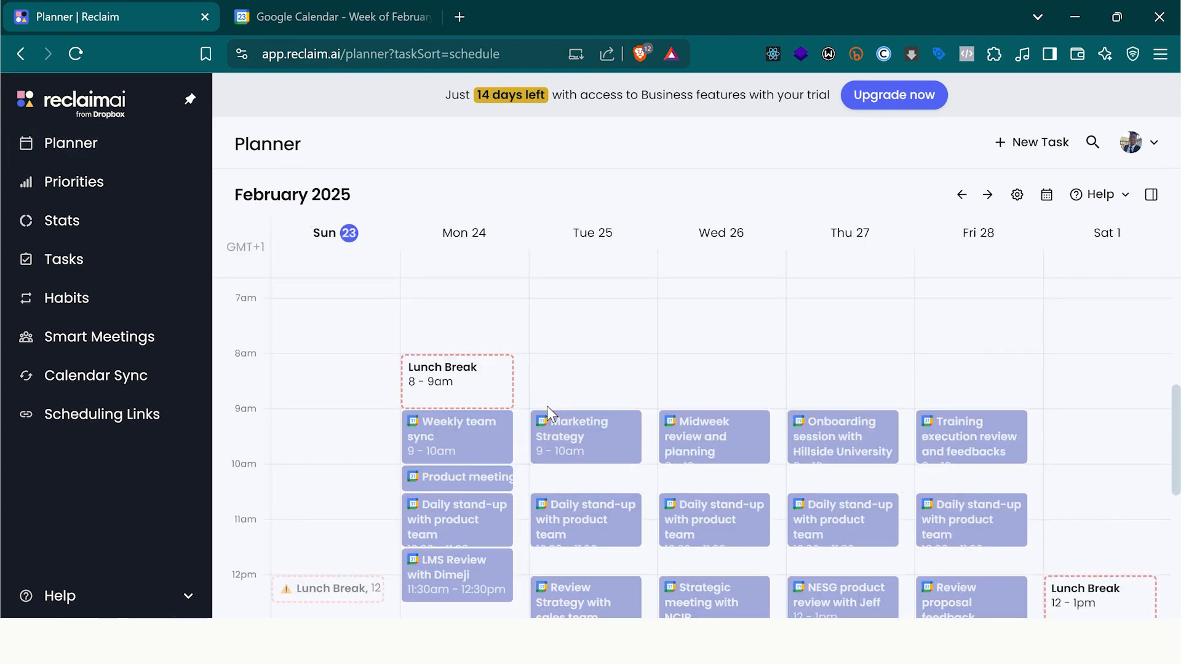
pyautogui.scroll(1, 547, 406)
pyautogui.scroll(-1, 551, 414)
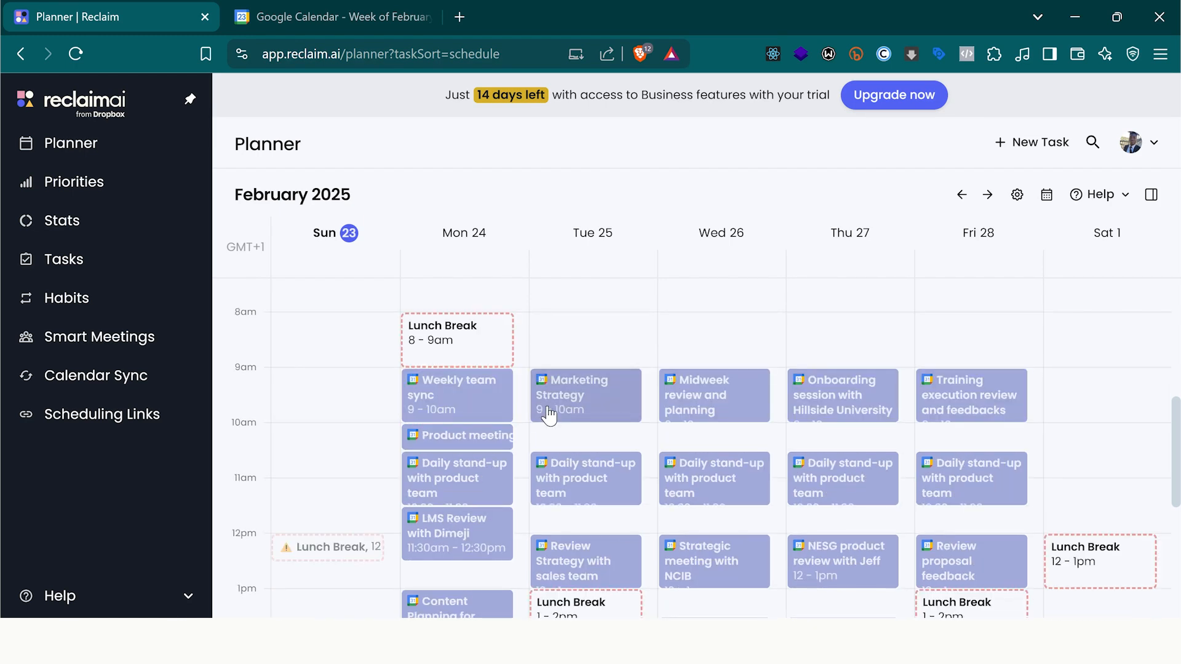
pyautogui.scroll(-1, 550, 416)
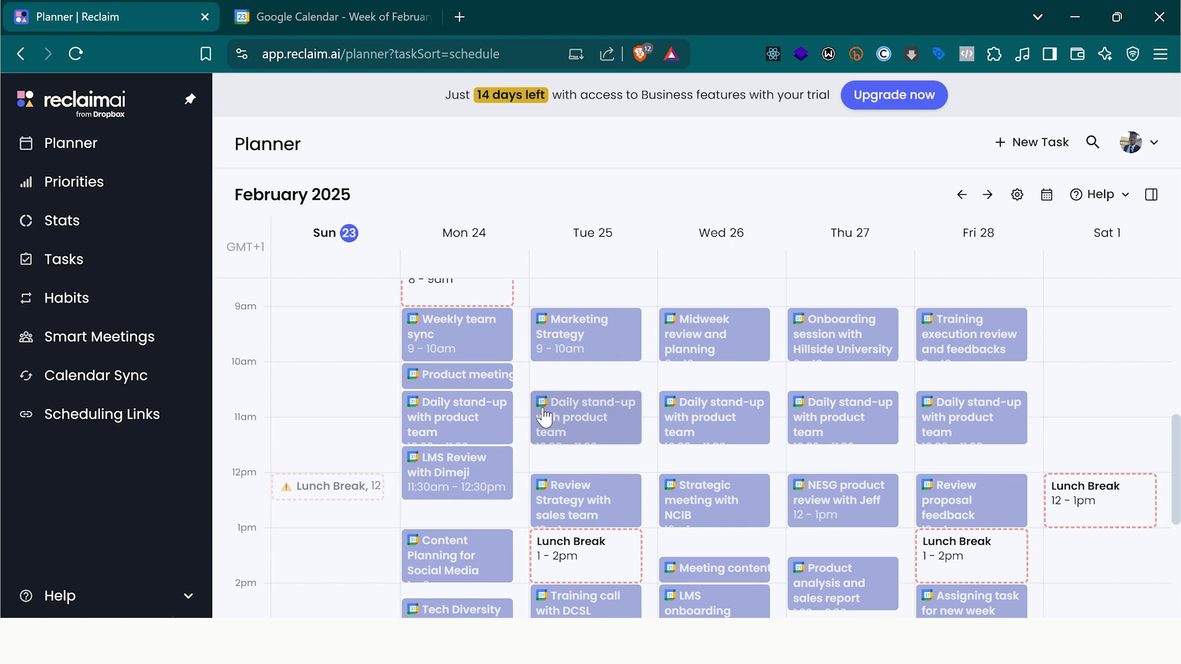
pyautogui.scroll(-1, 446, 411)
pyautogui.scroll(1, 446, 411)
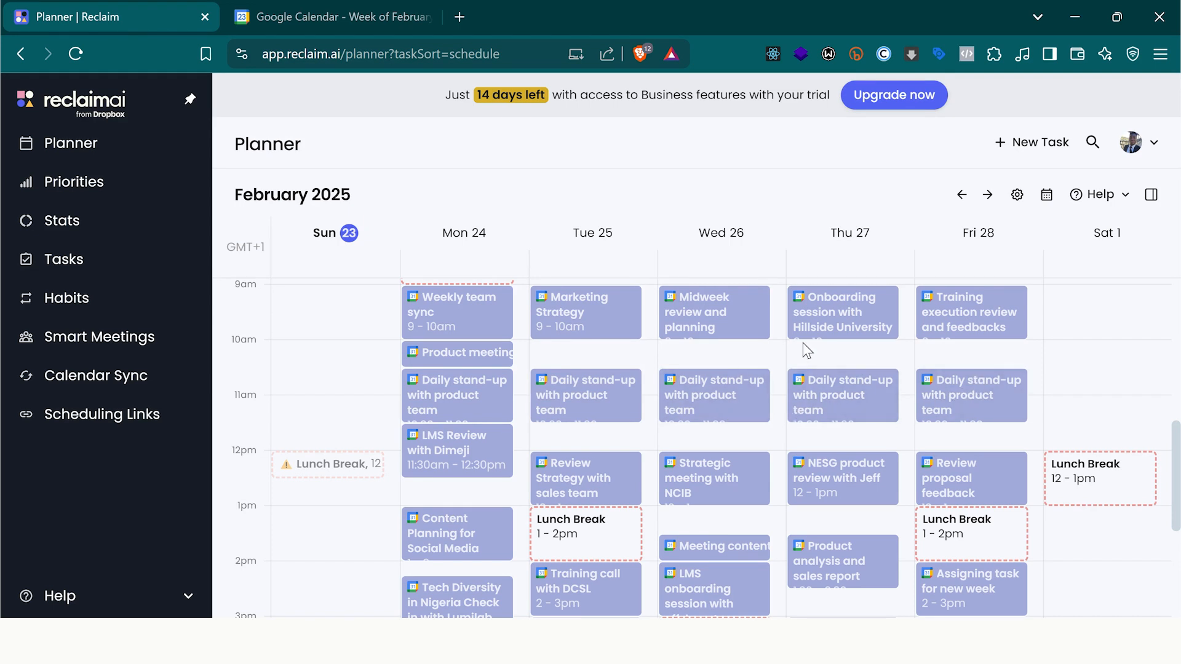
pyautogui.scroll(-1, 547, 341)
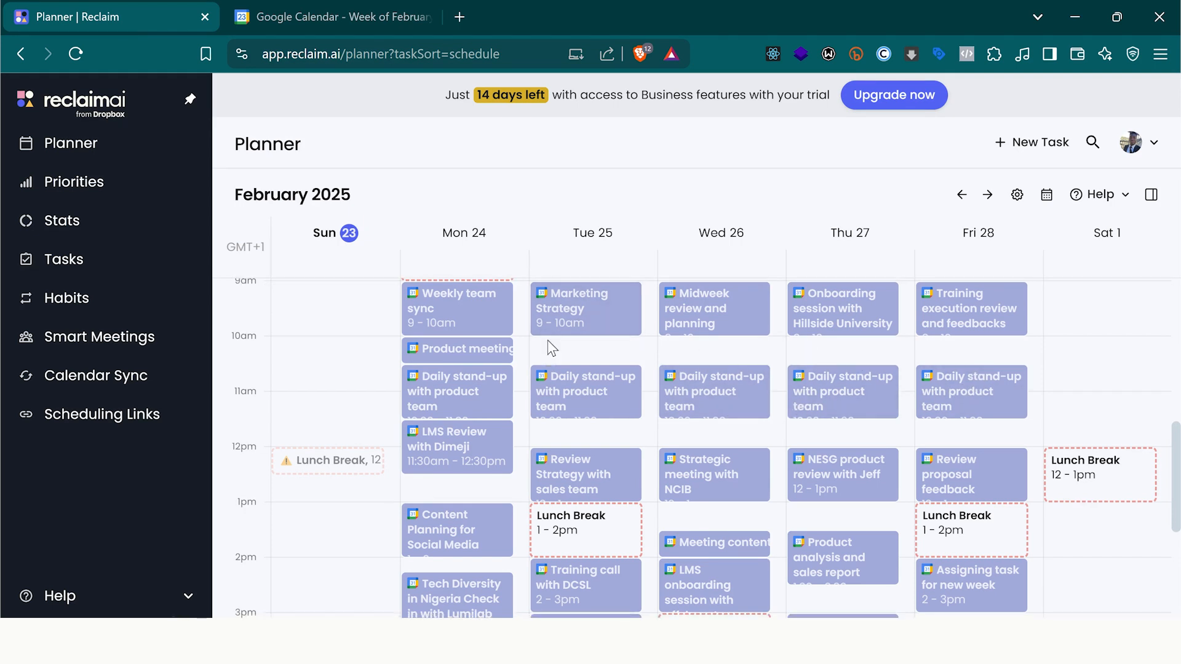
pyautogui.rightClick(548, 341)
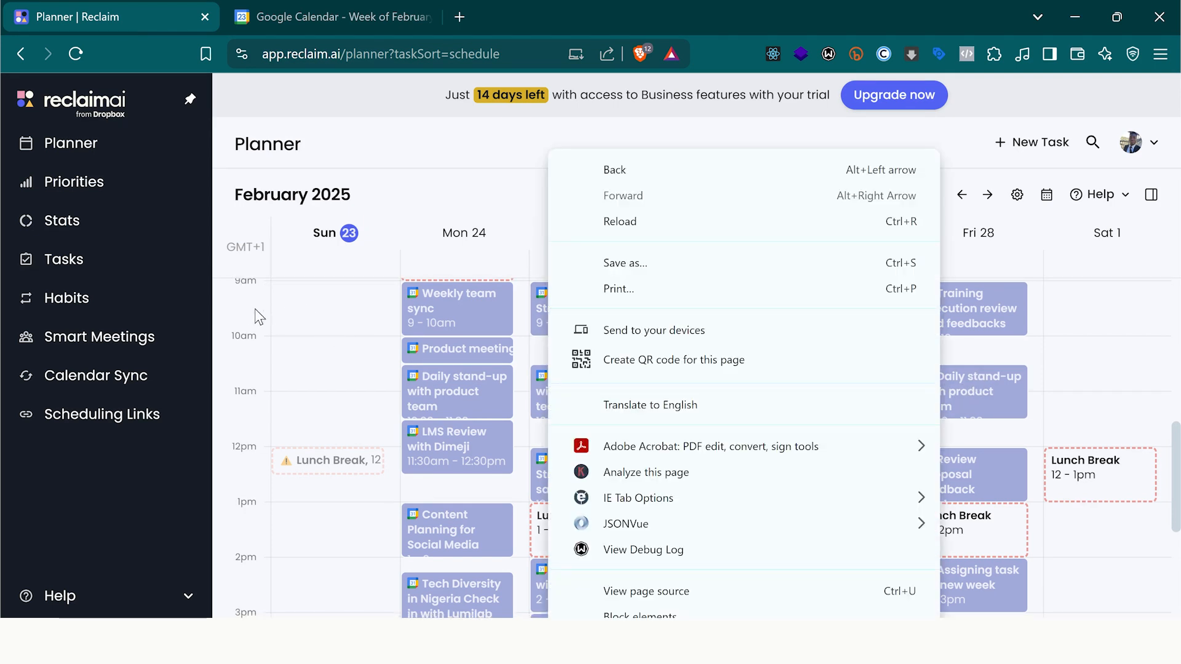
pyautogui.click(460, 196)
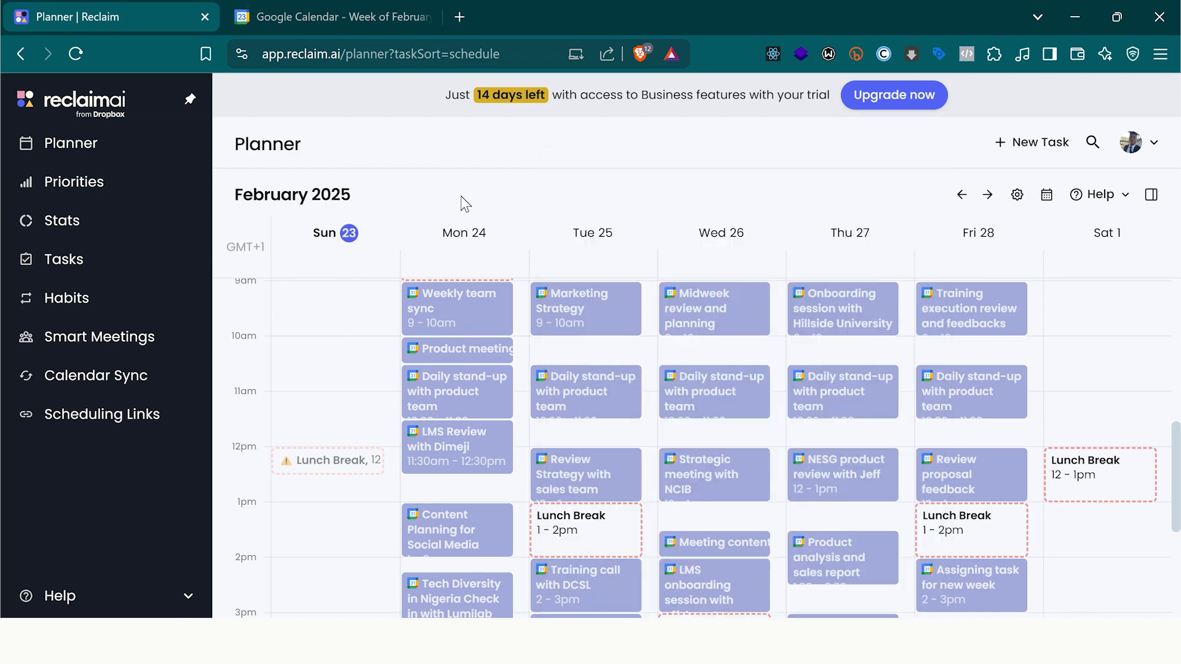
# Compare the Lunch Break slots on each day of this week with the following week's, and return to the current week
pyautogui.scroll(-1, 703, 519)
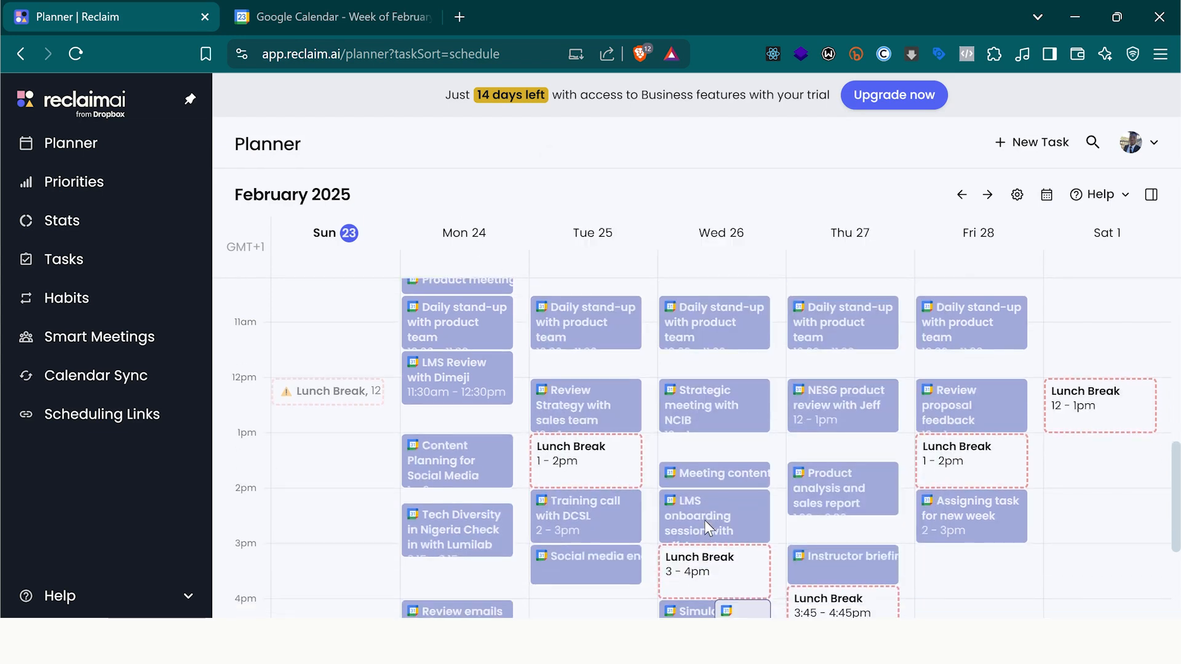
pyautogui.scroll(1, 603, 511)
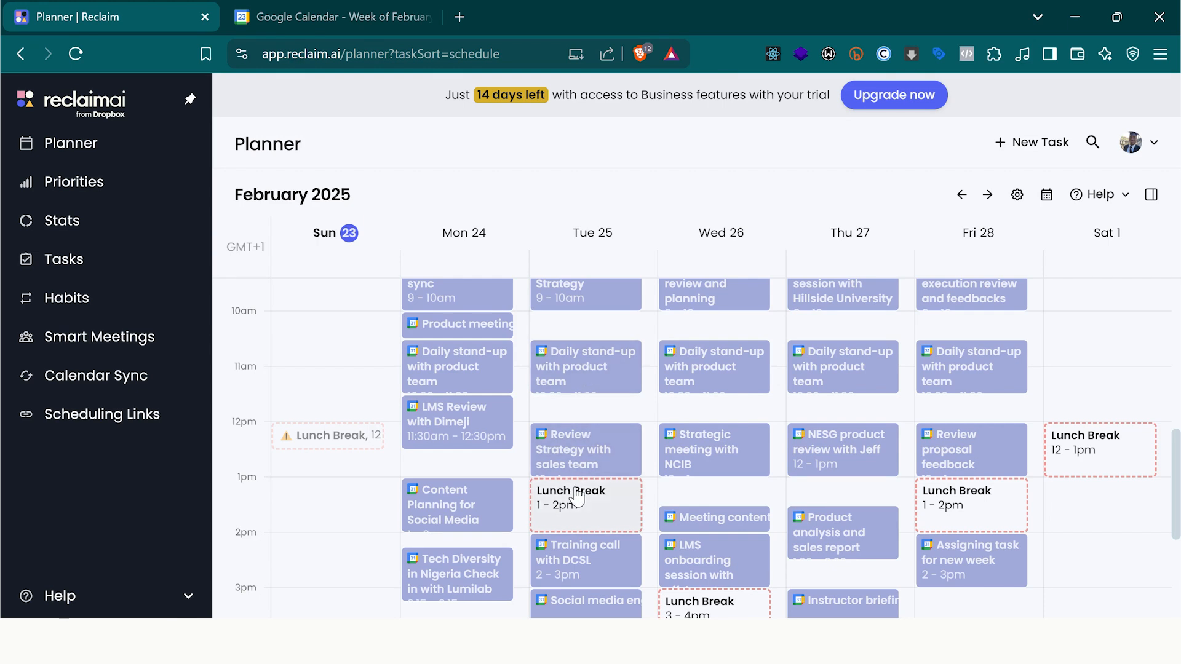
pyautogui.scroll(3, 576, 497)
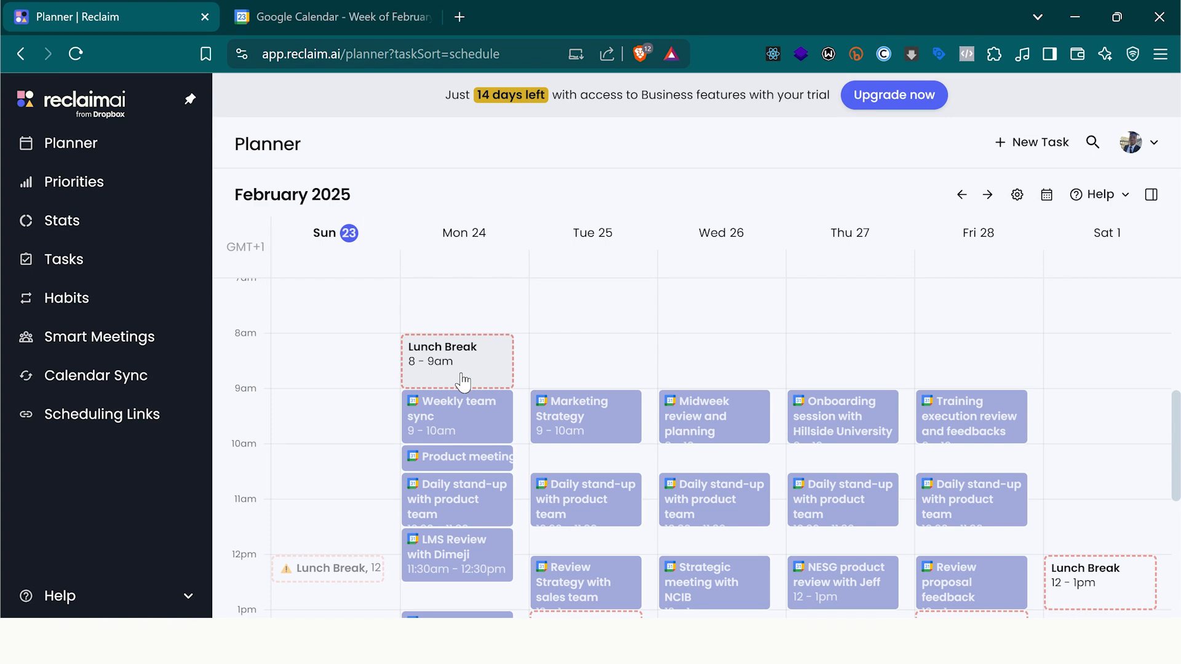
pyautogui.scroll(-3, 538, 435)
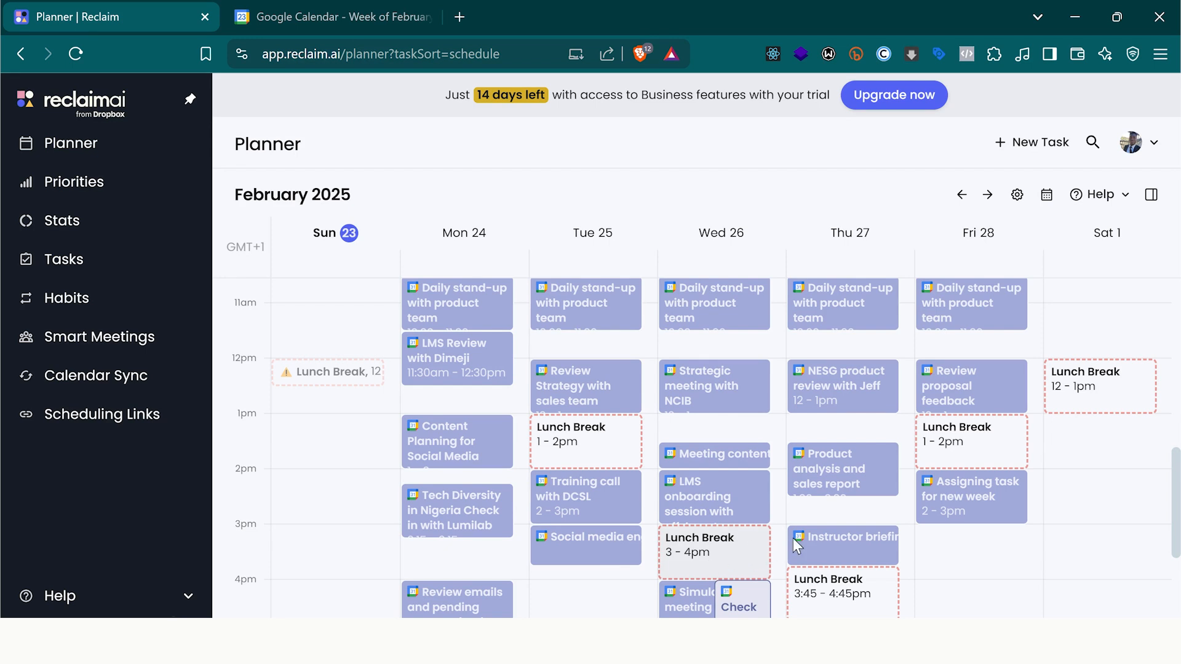
pyautogui.click(988, 197)
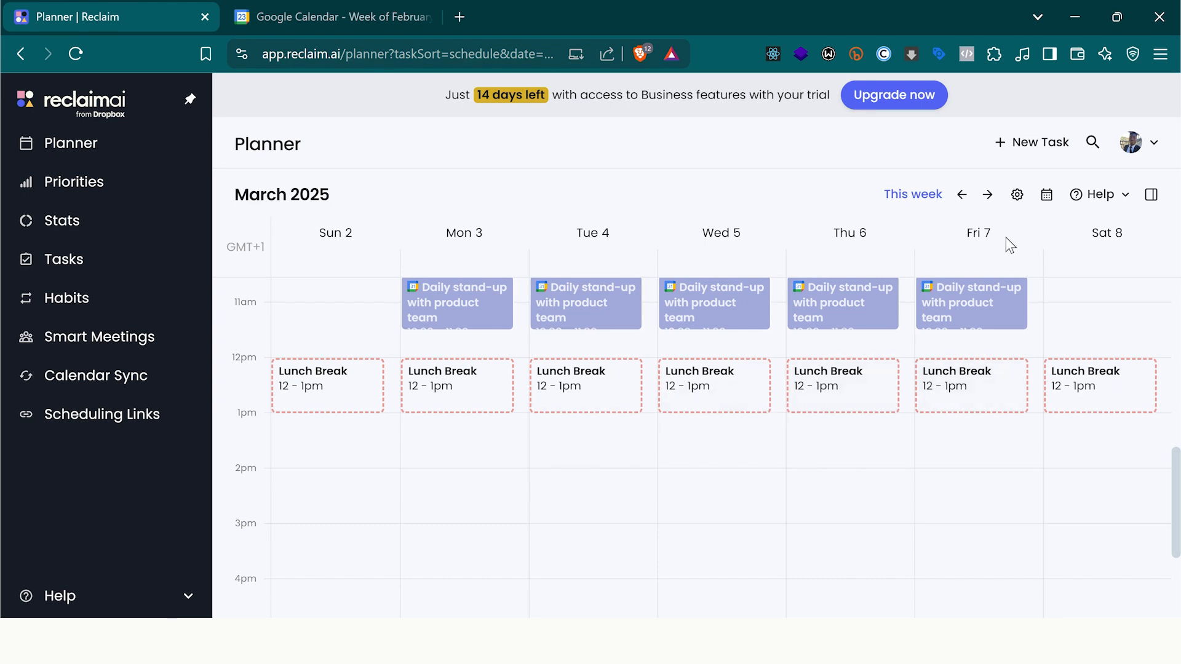
pyautogui.click(963, 197)
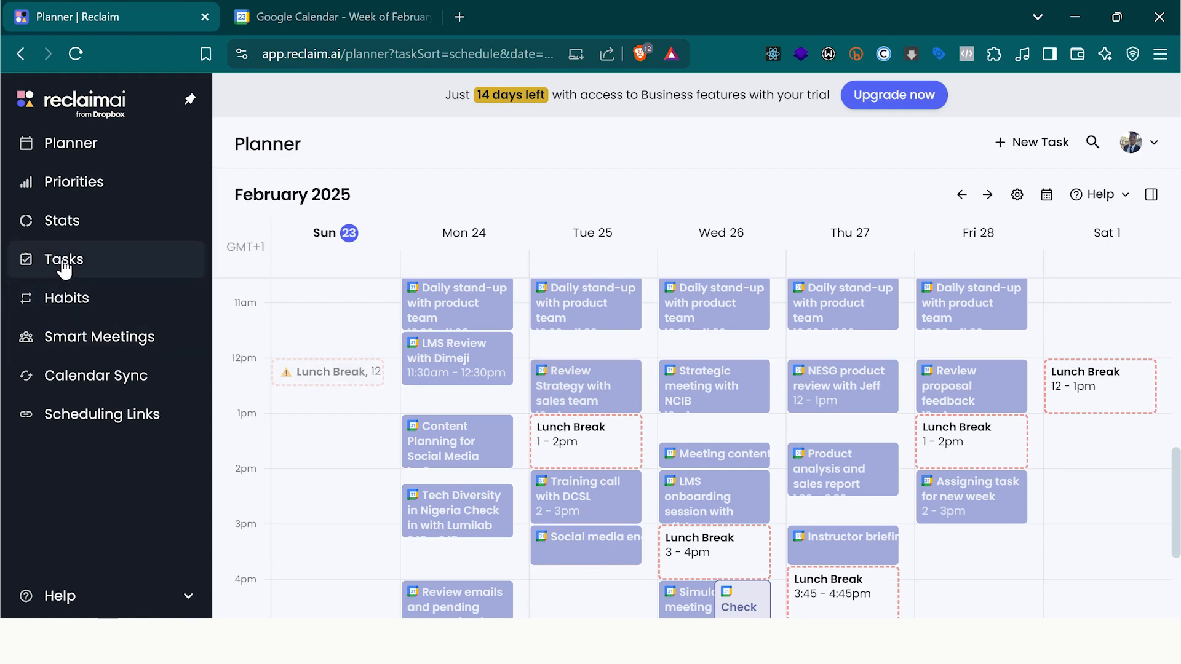
# Start a new task named "Create Deck for The LMS Pitch" and set its duration to 2 hrs
pyautogui.click(64, 264)
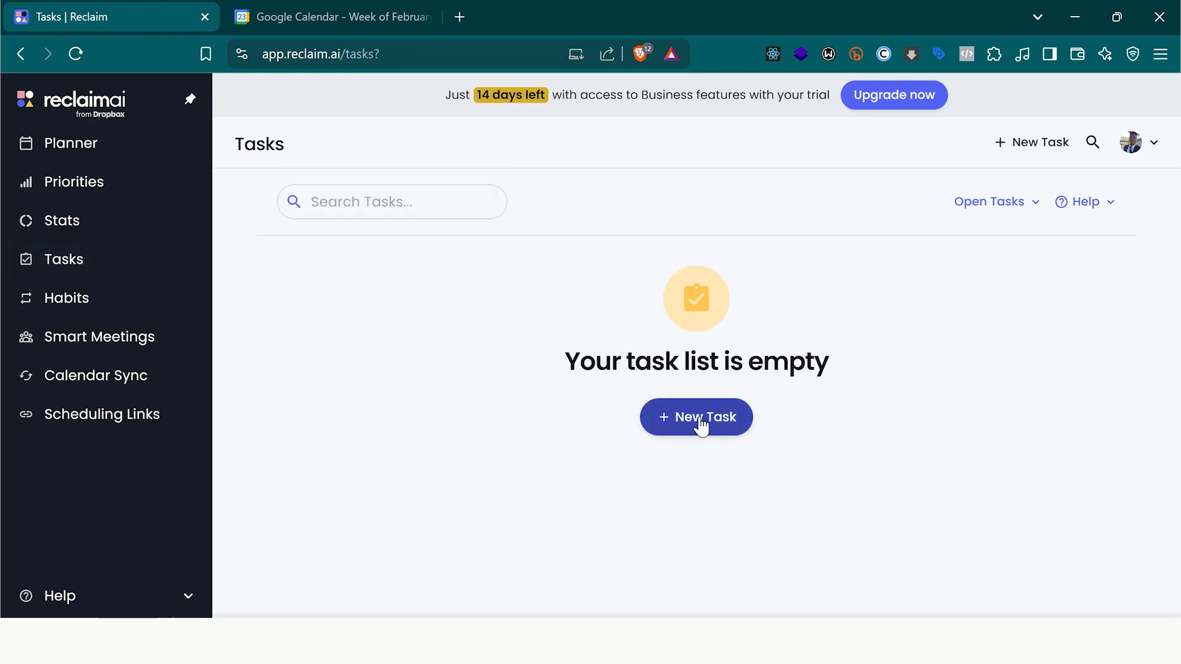
pyautogui.click(700, 419)
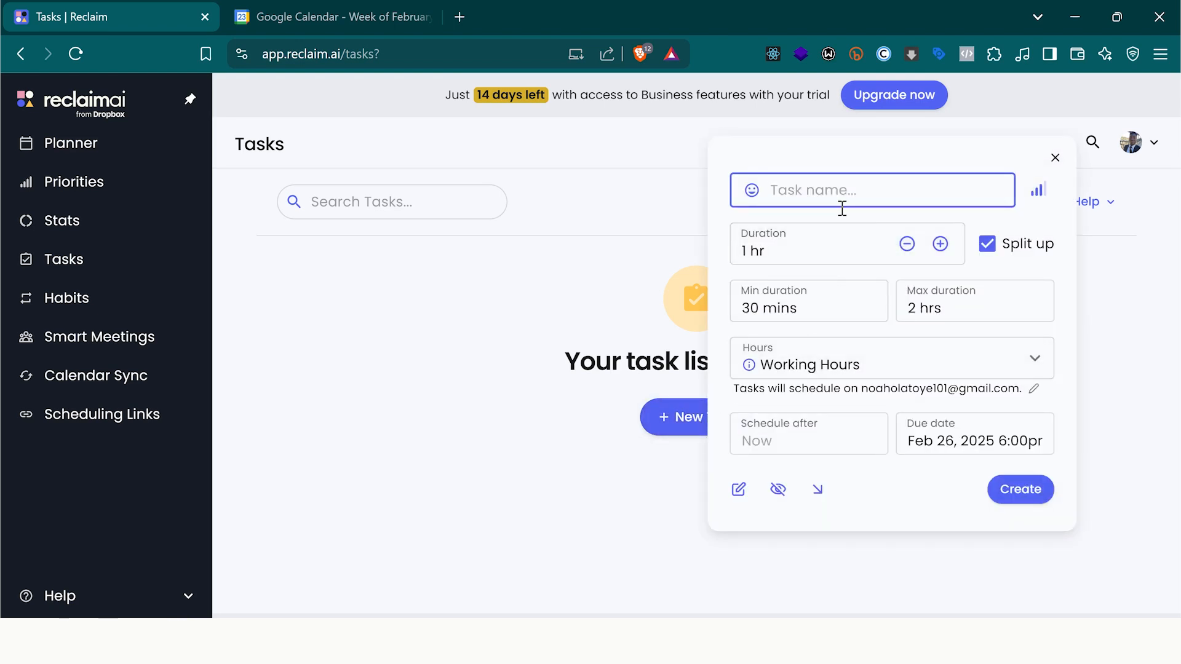
pyautogui.write('Create Deck for The LMS Pitch')
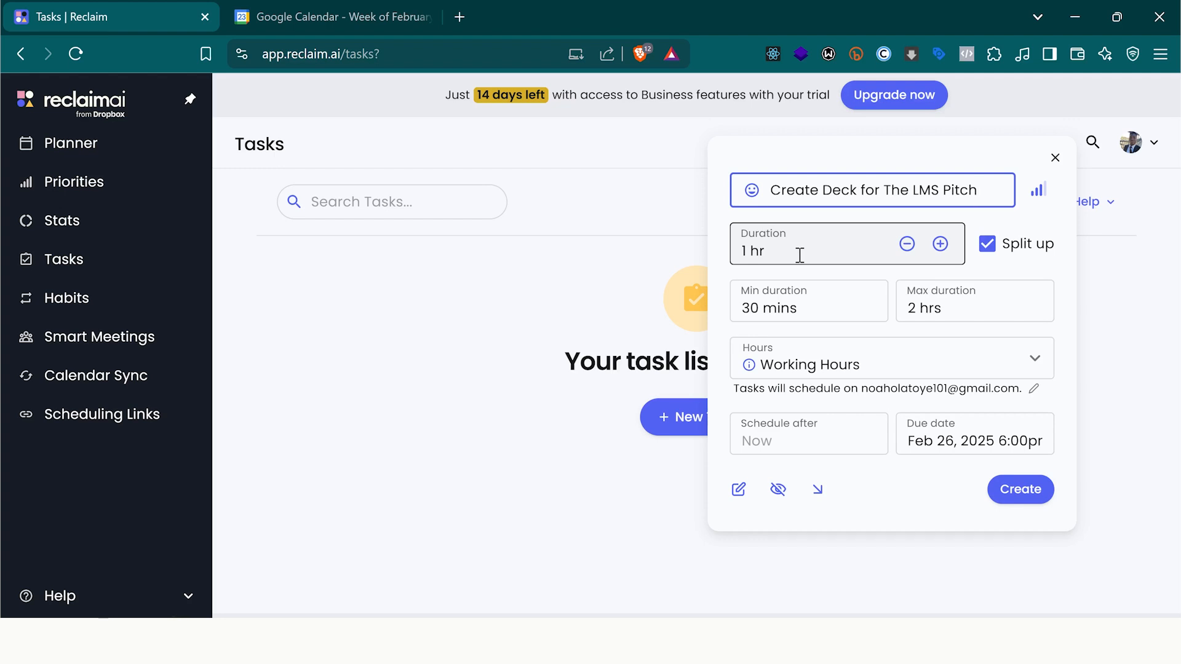
pyautogui.click(941, 245)
pyautogui.click(941, 244)
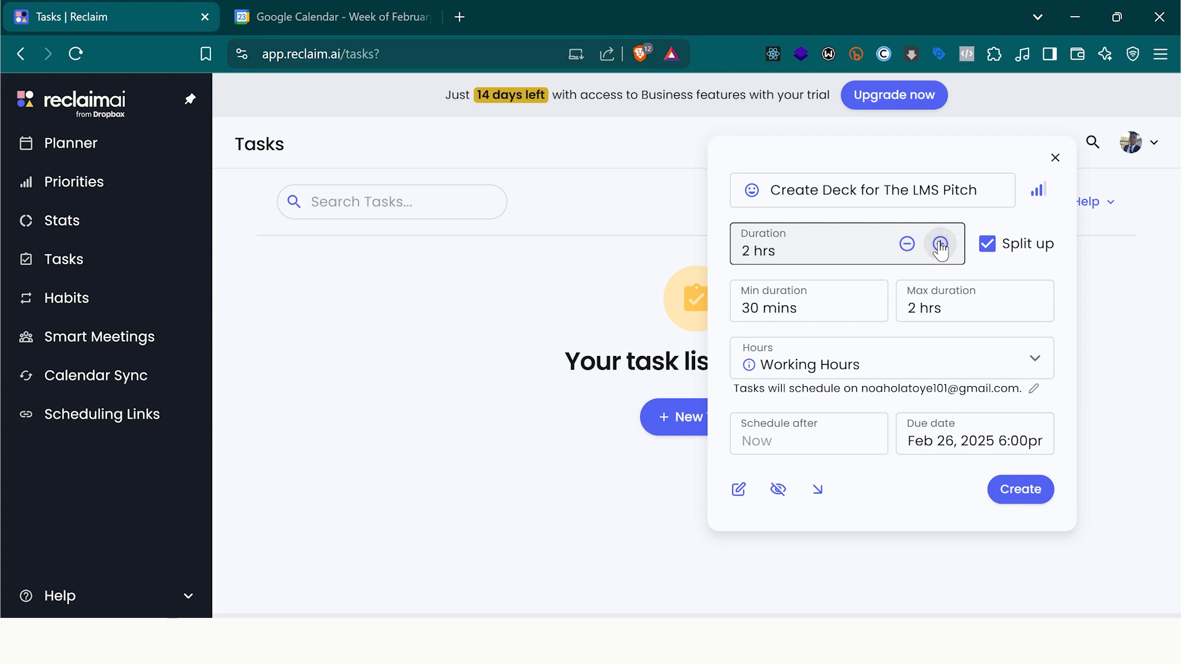
pyautogui.click(940, 244)
pyautogui.click(907, 244)
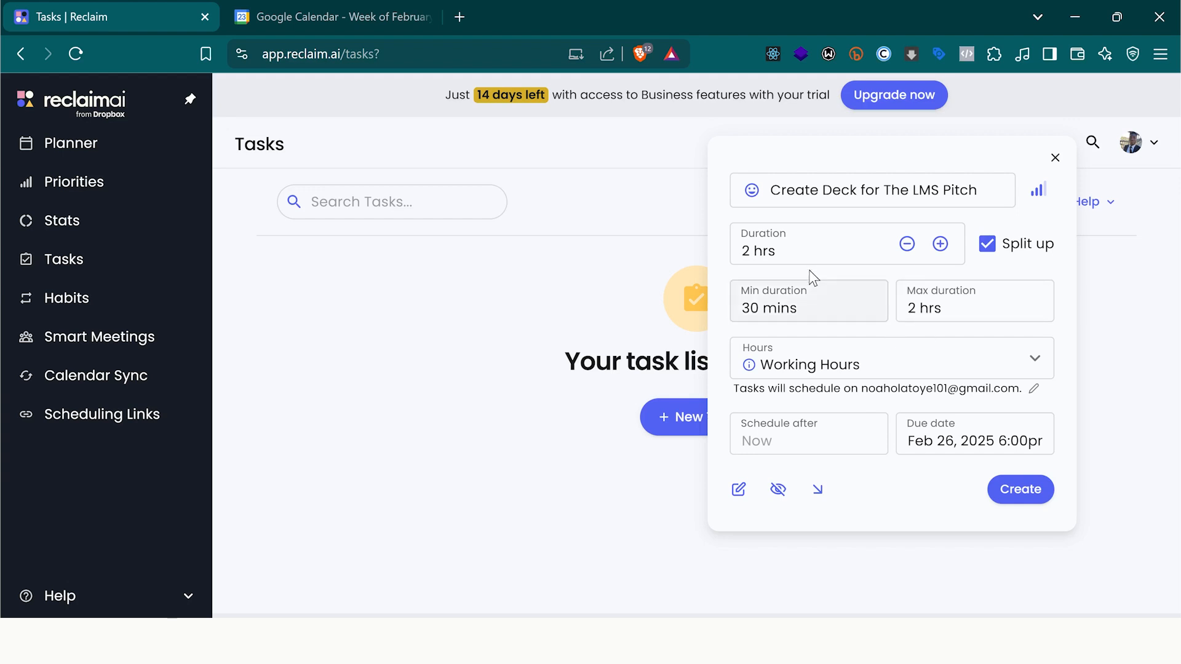
# Keep the task in Working Hours, set its due date to Feb 28, 2025, create it and close the task form
pyautogui.click(848, 372)
pyautogui.click(849, 370)
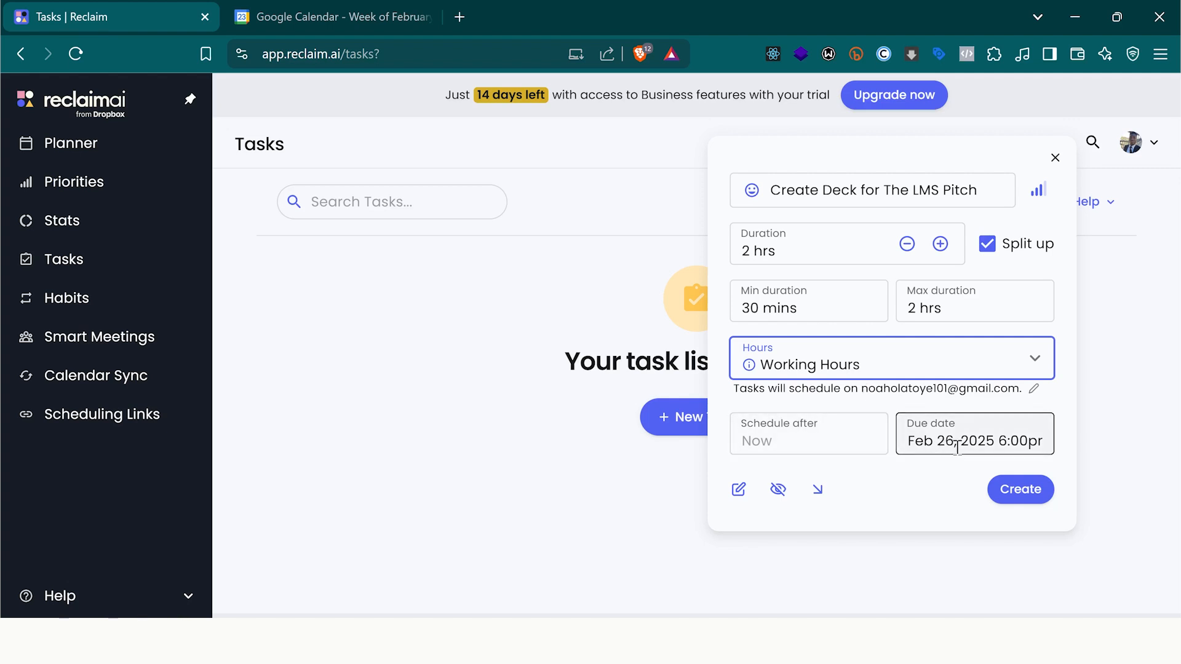
pyautogui.click(821, 441)
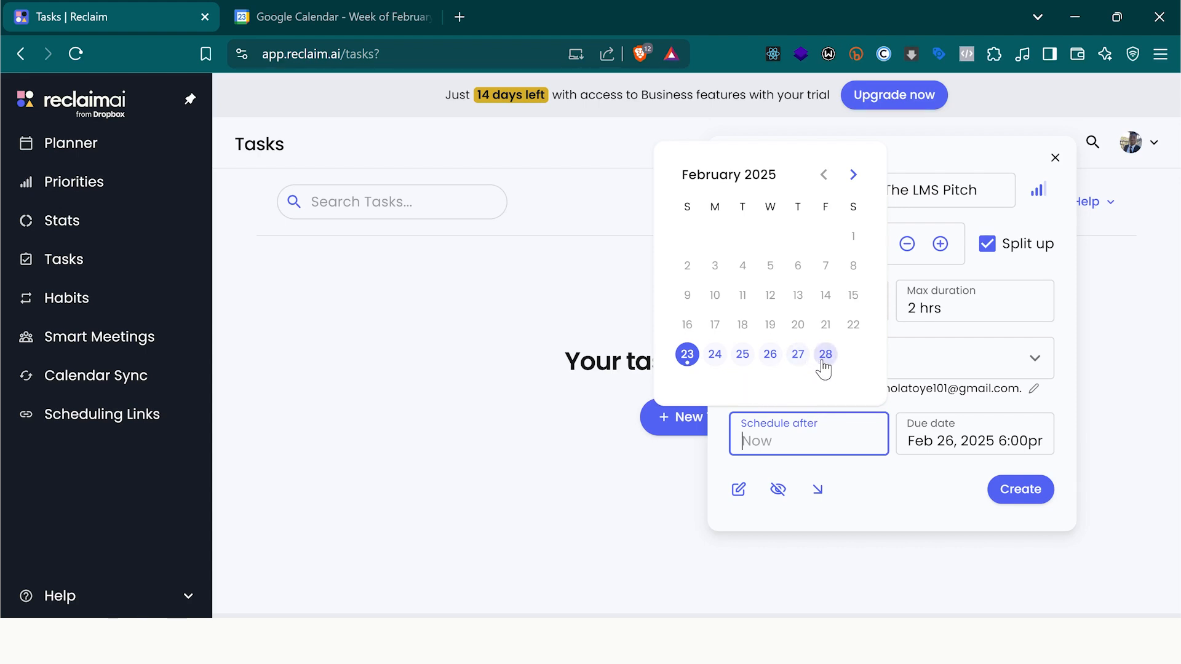
pyautogui.click(952, 441)
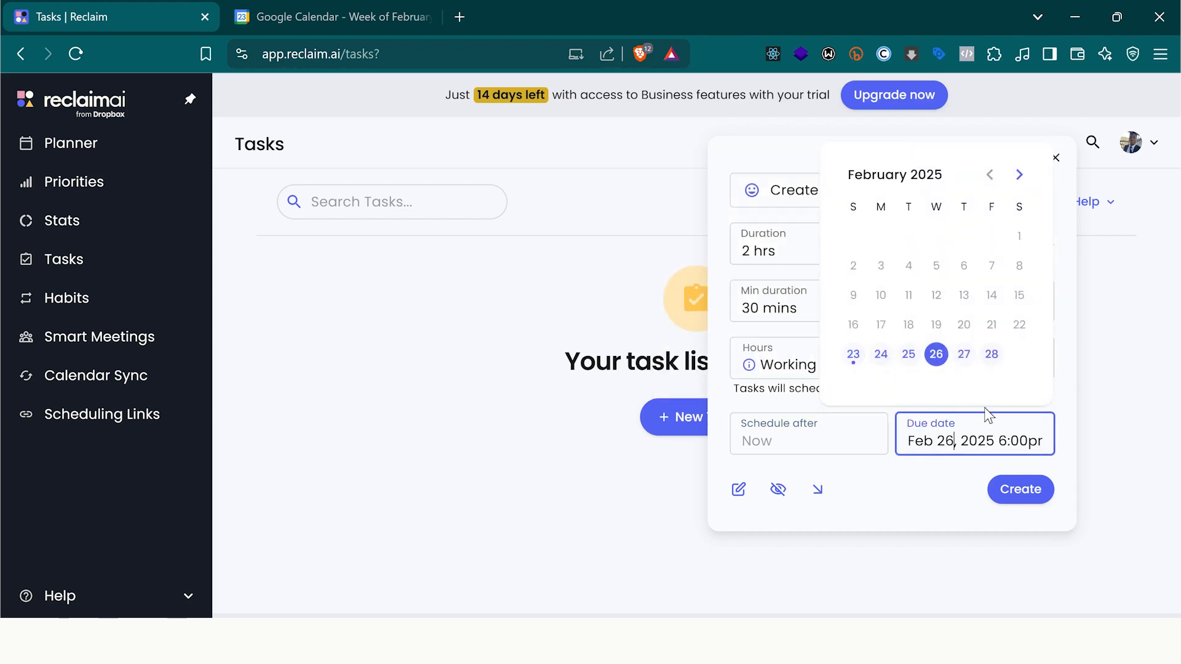
pyautogui.click(992, 355)
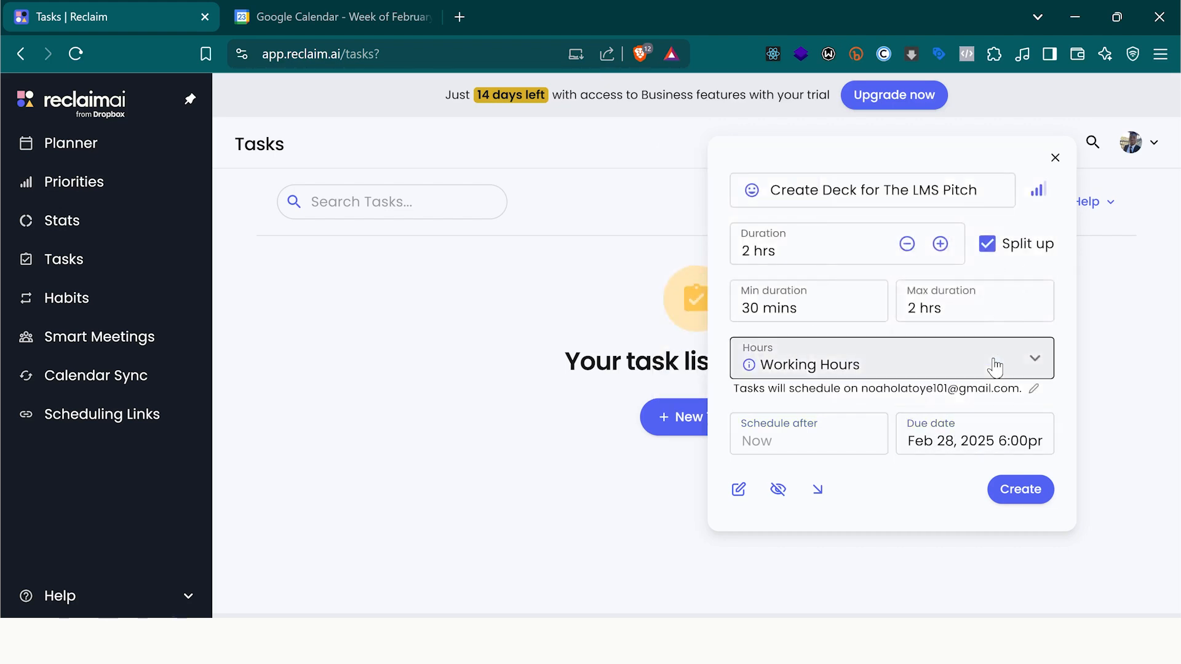
pyautogui.click(1008, 440)
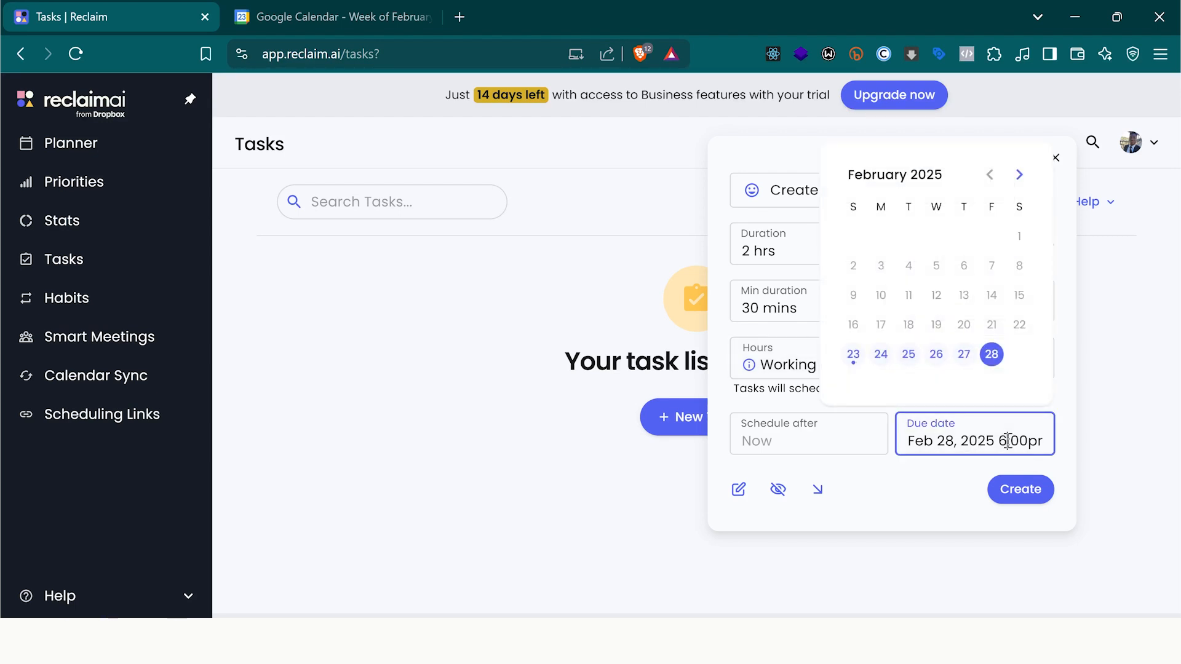
pyautogui.click(1020, 500)
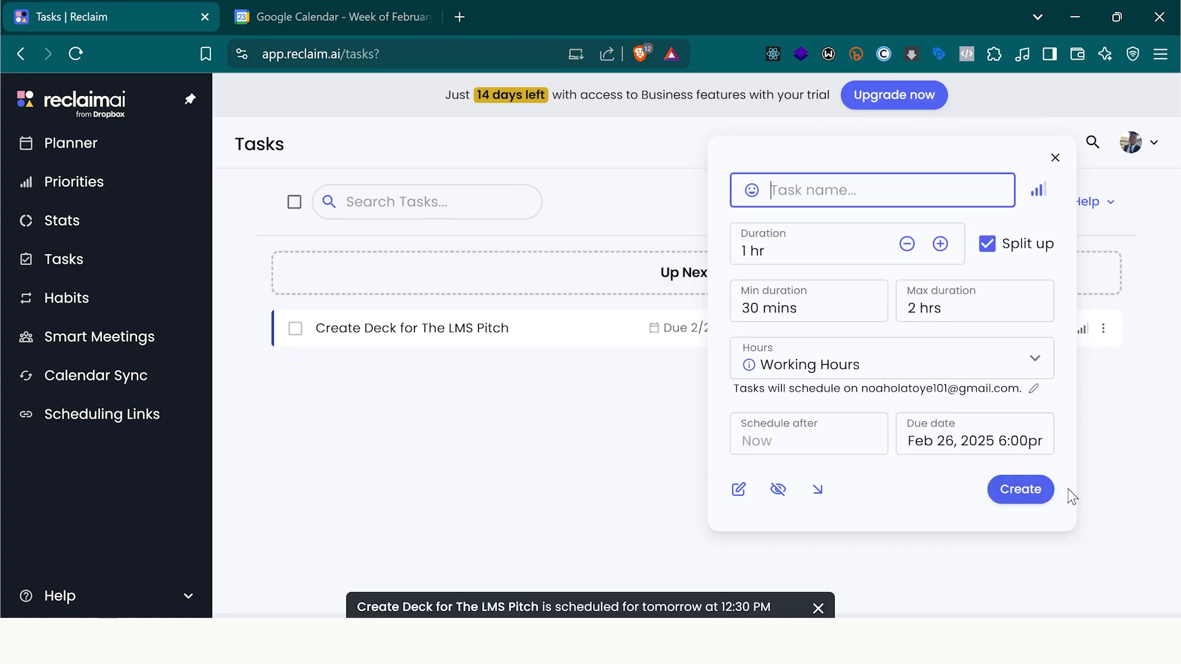
pyautogui.click(1094, 480)
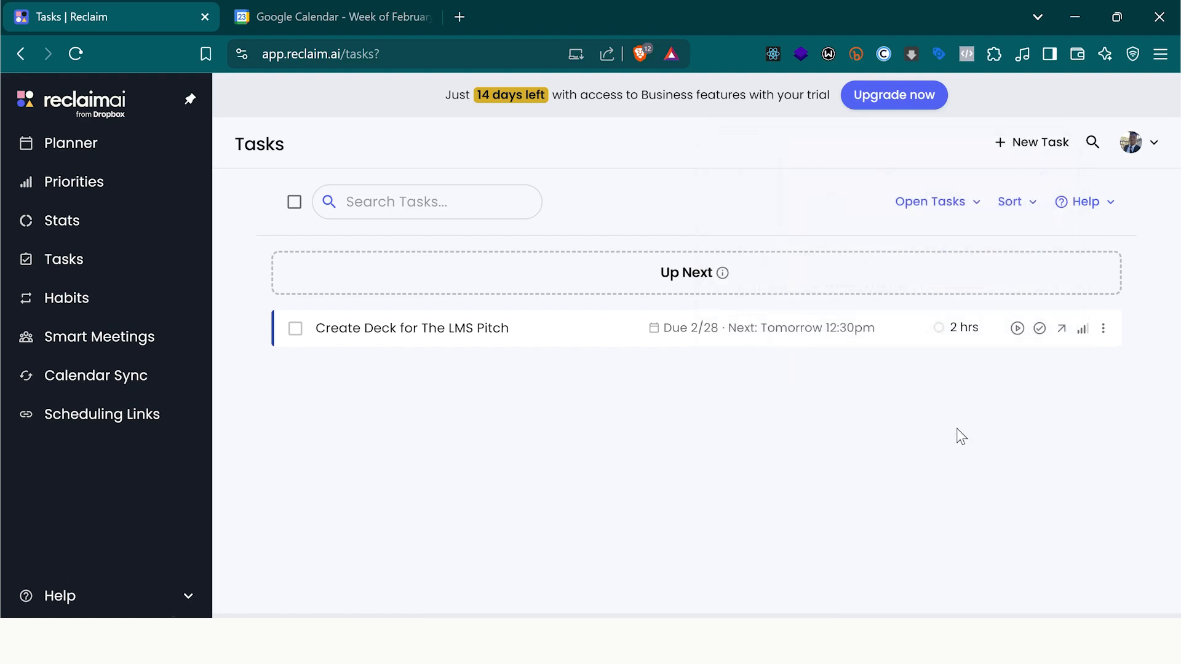
# Check in the Planner where the new LMS pitch deck task is scheduled during the week
pyautogui.click(62, 152)
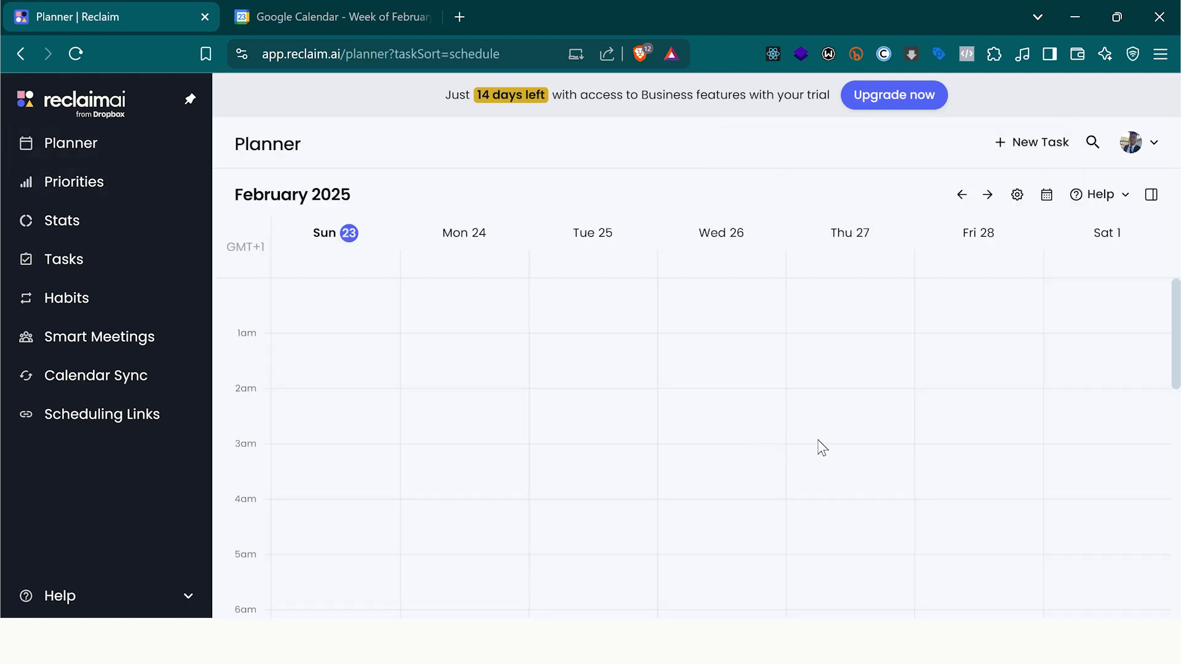
pyautogui.scroll(-6, 823, 448)
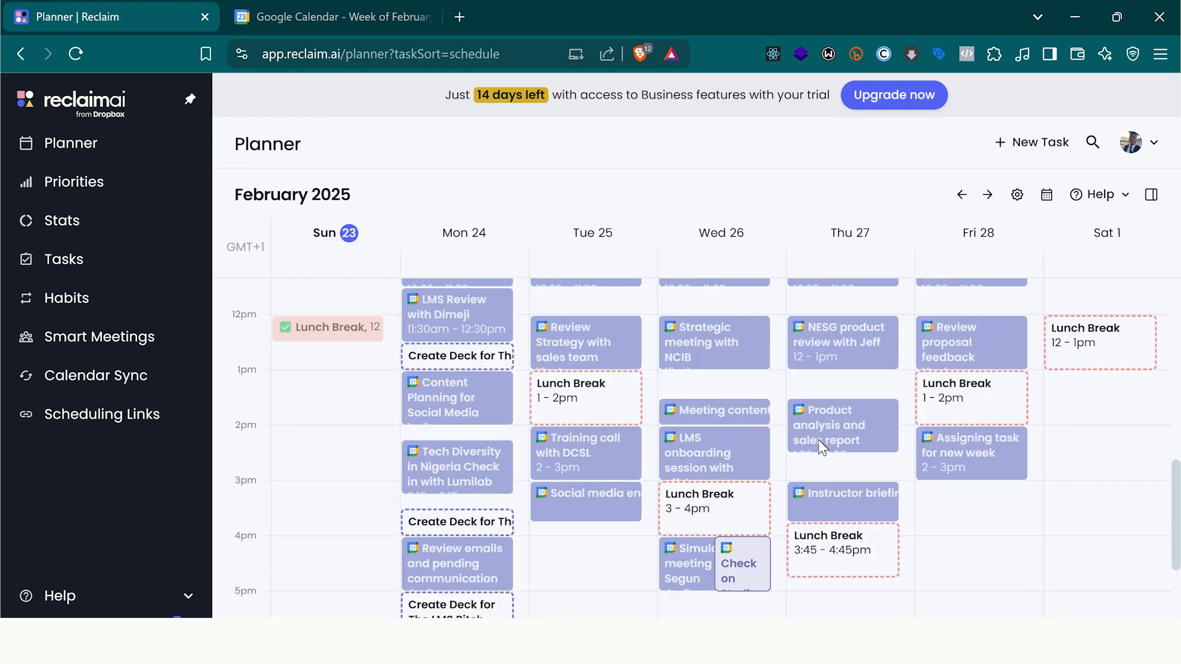
# Examine how the LMS pitch deck task blocks on Monday fit around the existing meetings compared with the other days' schedules
pyautogui.scroll(1, 821, 443)
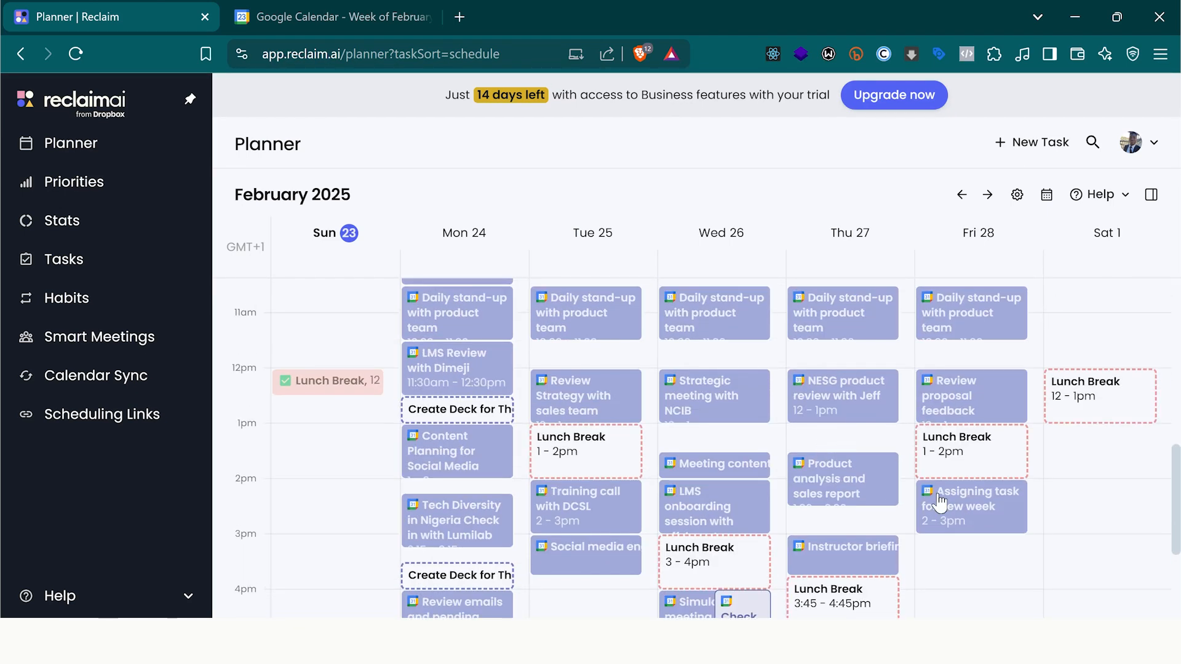
pyautogui.scroll(-1, 940, 502)
pyautogui.scroll(3, 939, 495)
pyautogui.scroll(-3, 935, 486)
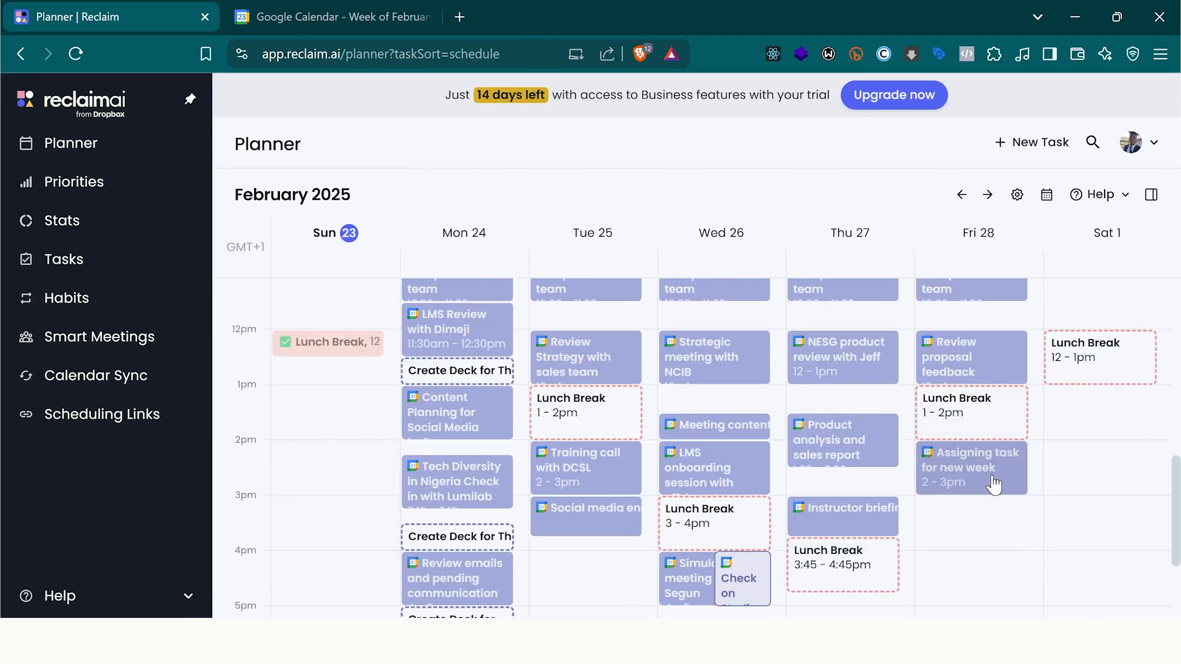
pyautogui.scroll(5, 995, 486)
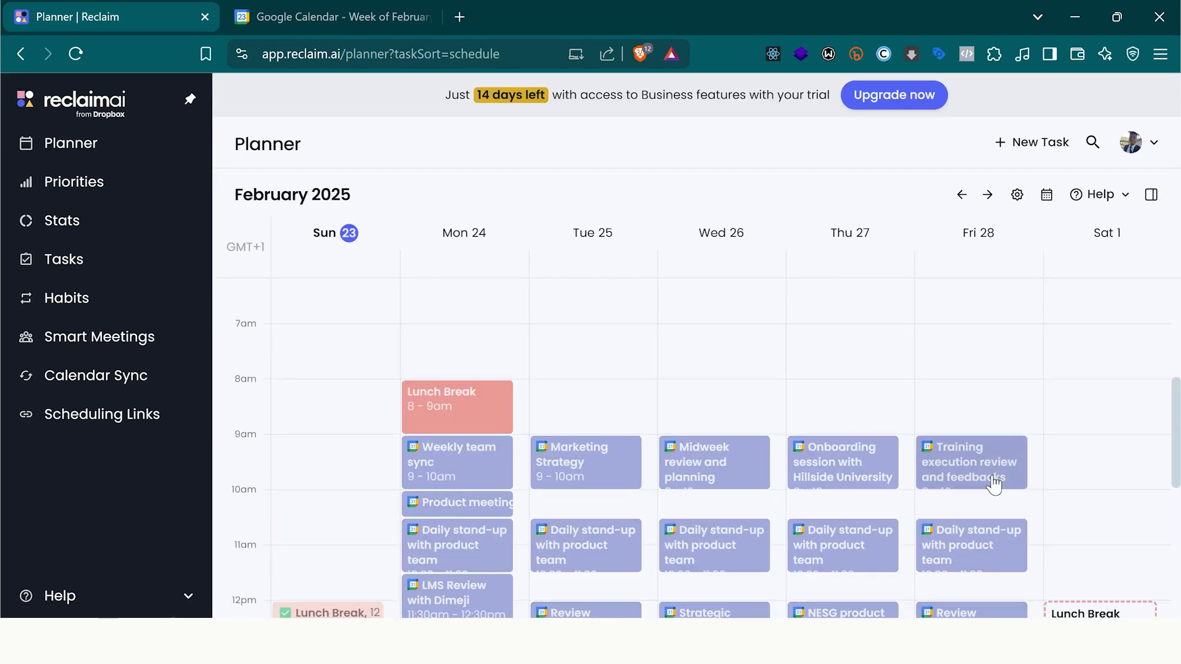
pyautogui.scroll(-3, 995, 486)
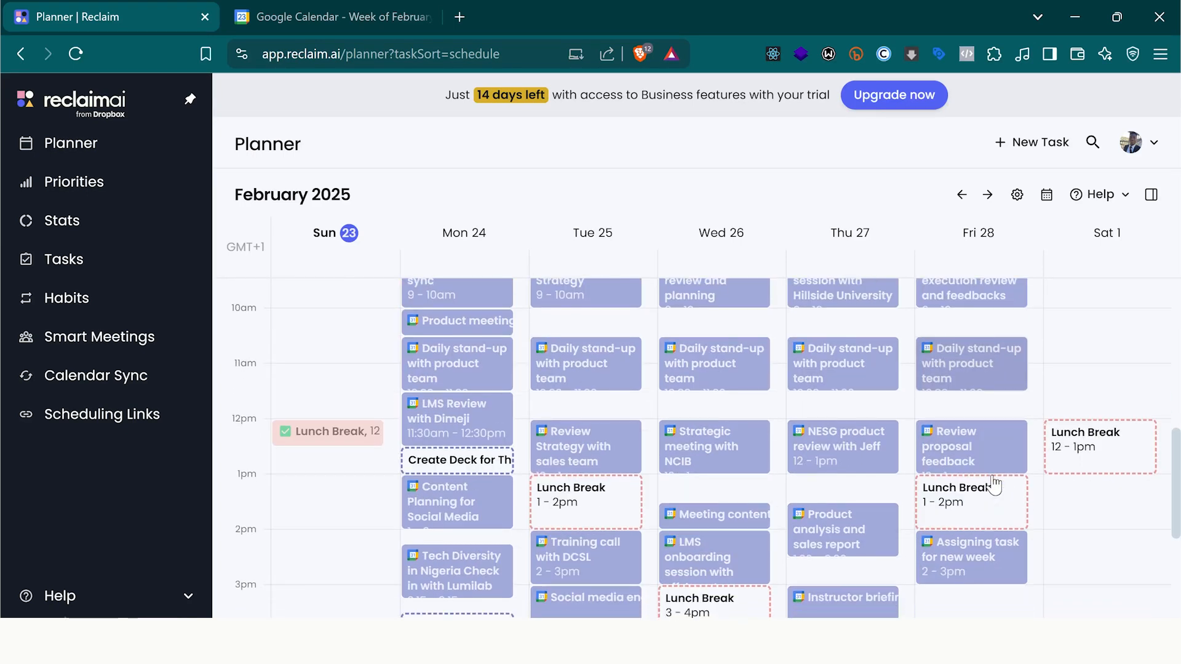
pyautogui.scroll(-1, 995, 486)
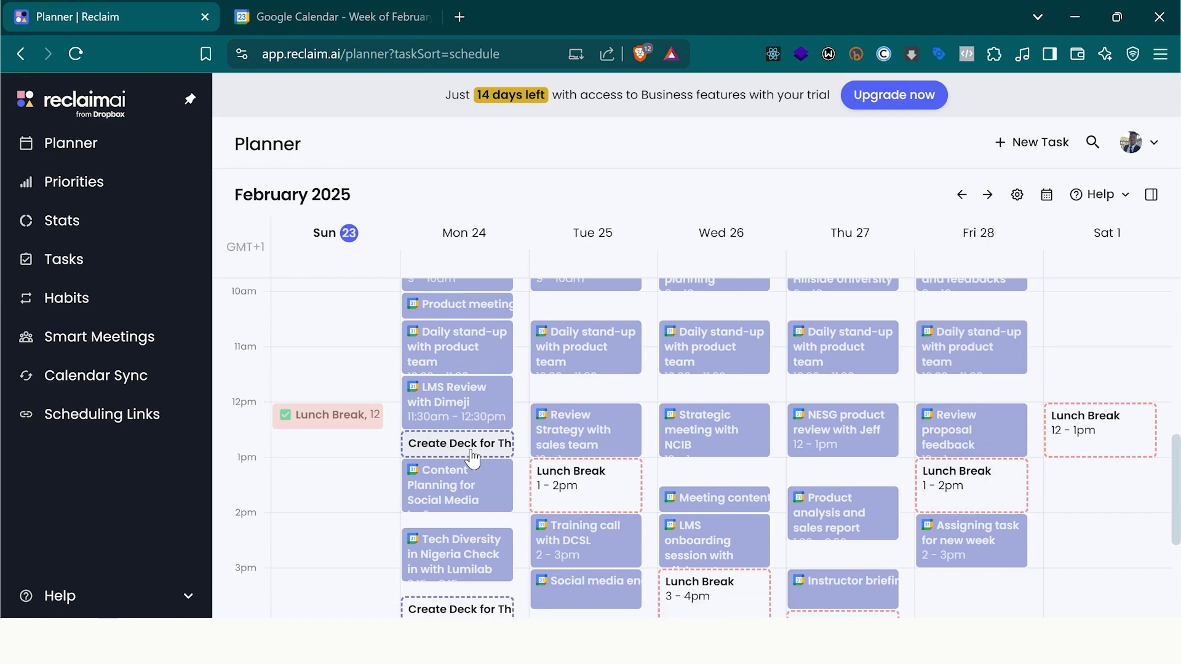
pyautogui.scroll(-2, 472, 458)
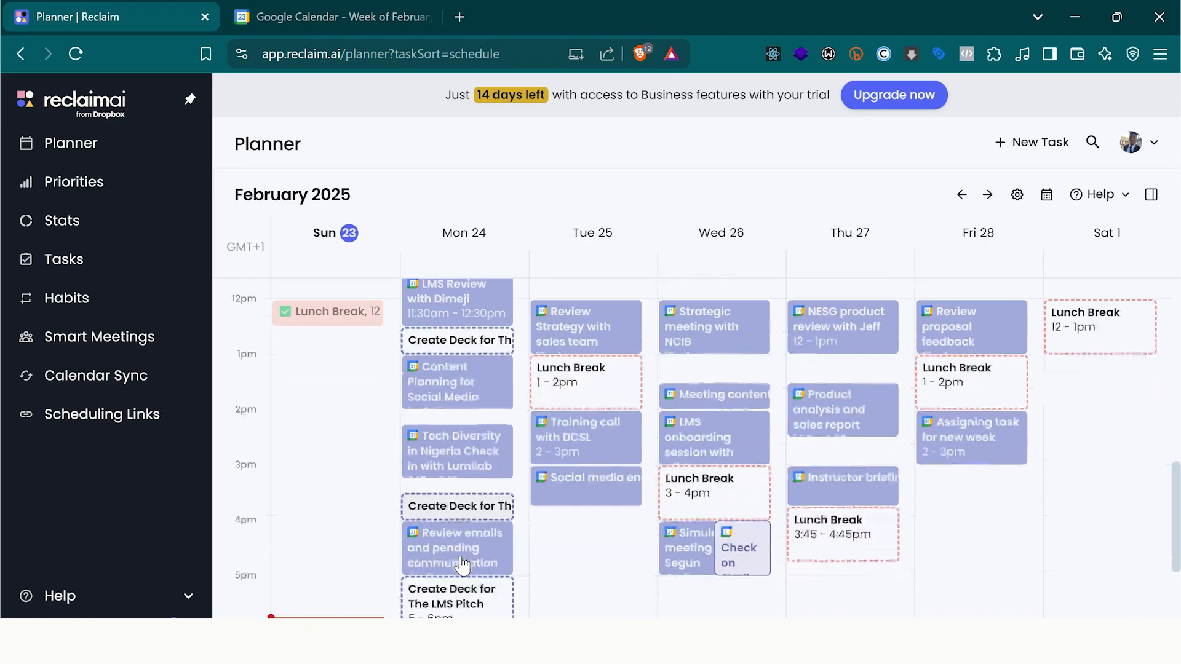
pyautogui.scroll(1, 463, 565)
# Open the "Create Deck for The LMS Pitch" task for editing and expand its Scheduling settings
pyautogui.click(69, 262)
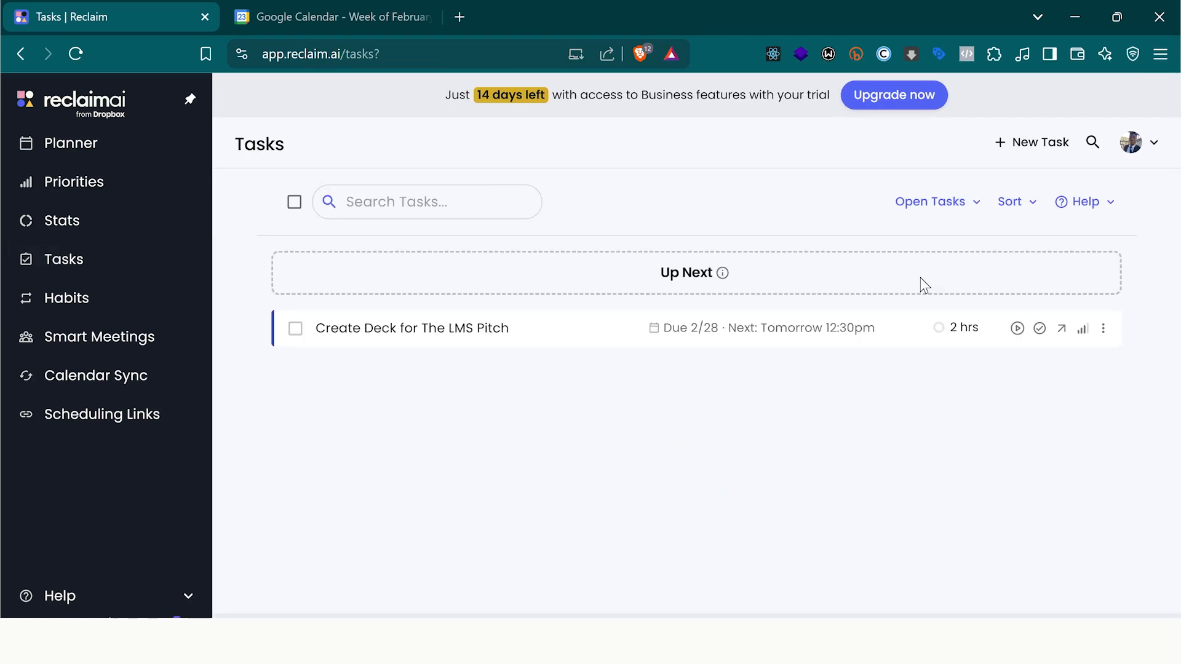
pyautogui.click(1104, 330)
pyautogui.click(1028, 364)
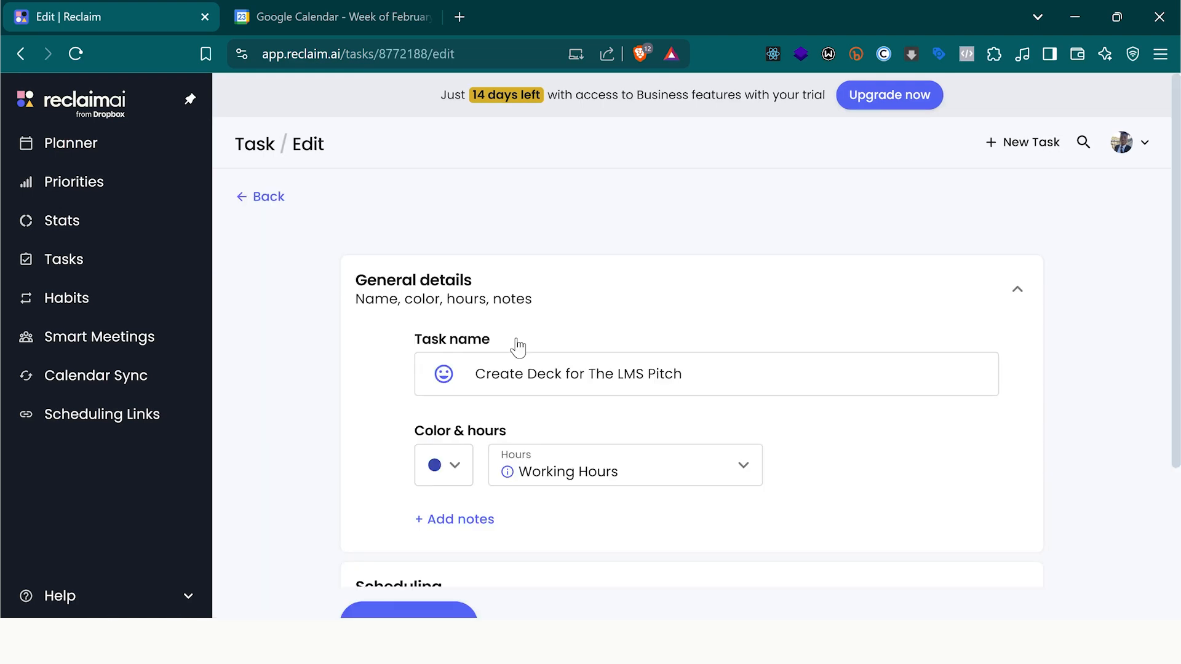
pyautogui.scroll(-5, 543, 417)
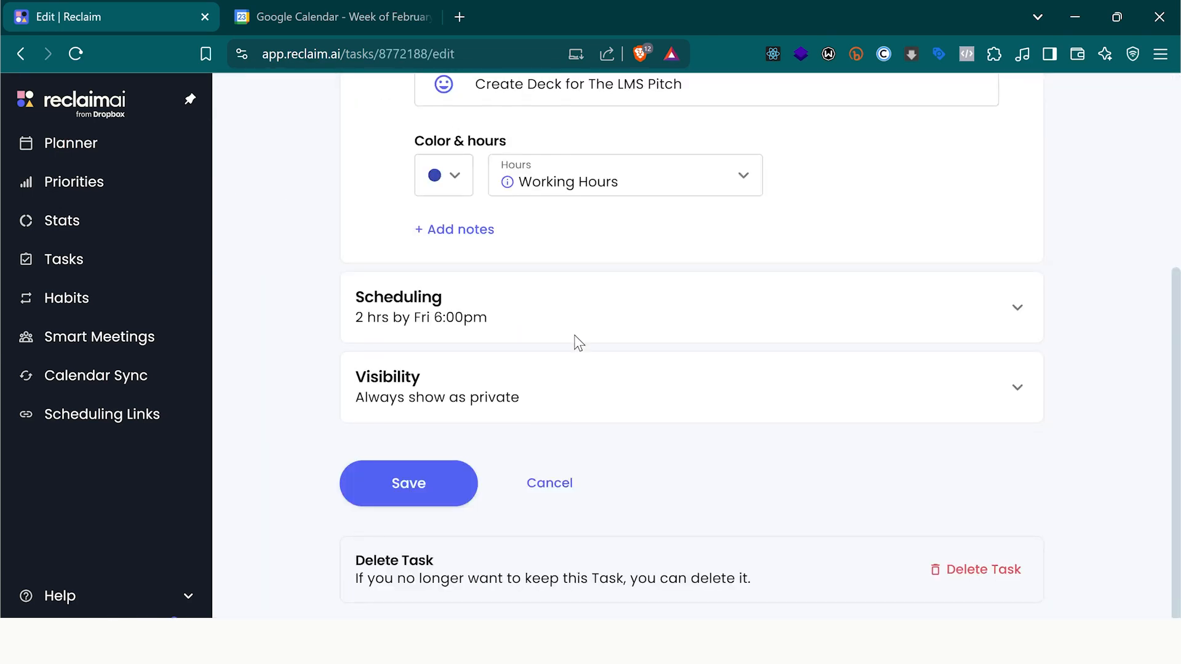
pyautogui.click(585, 319)
pyautogui.scroll(-5, 582, 453)
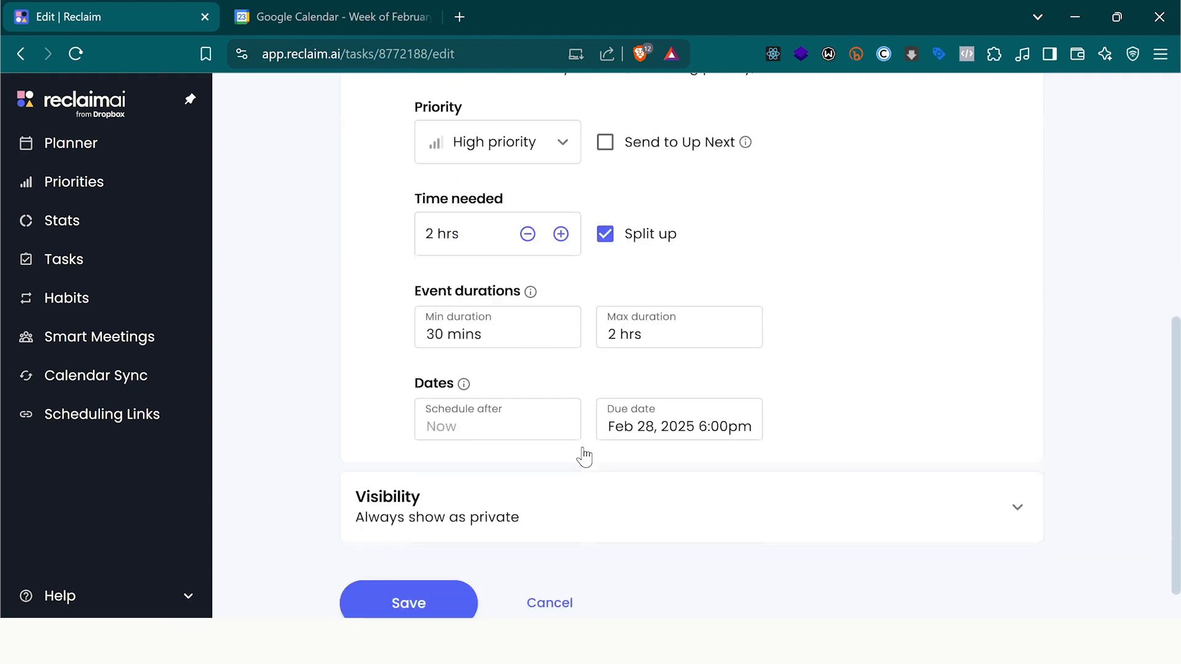
# Set the task's Schedule after date to Feb 28, 2025 8:00am and save the task
pyautogui.click(499, 399)
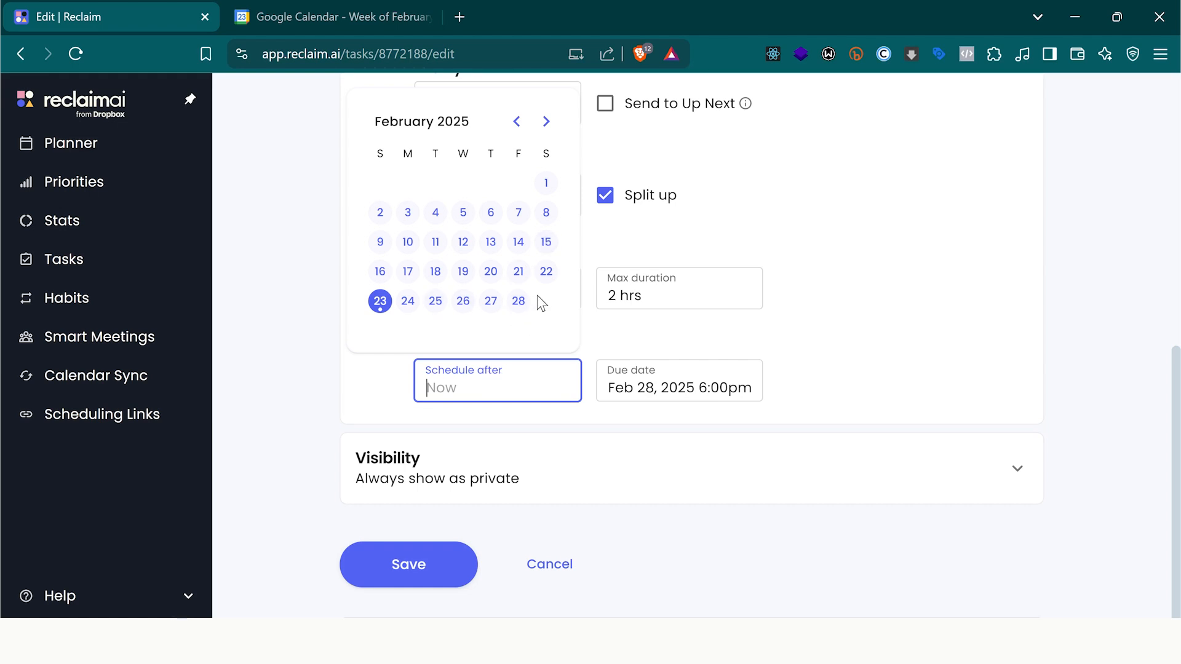
pyautogui.click(536, 438)
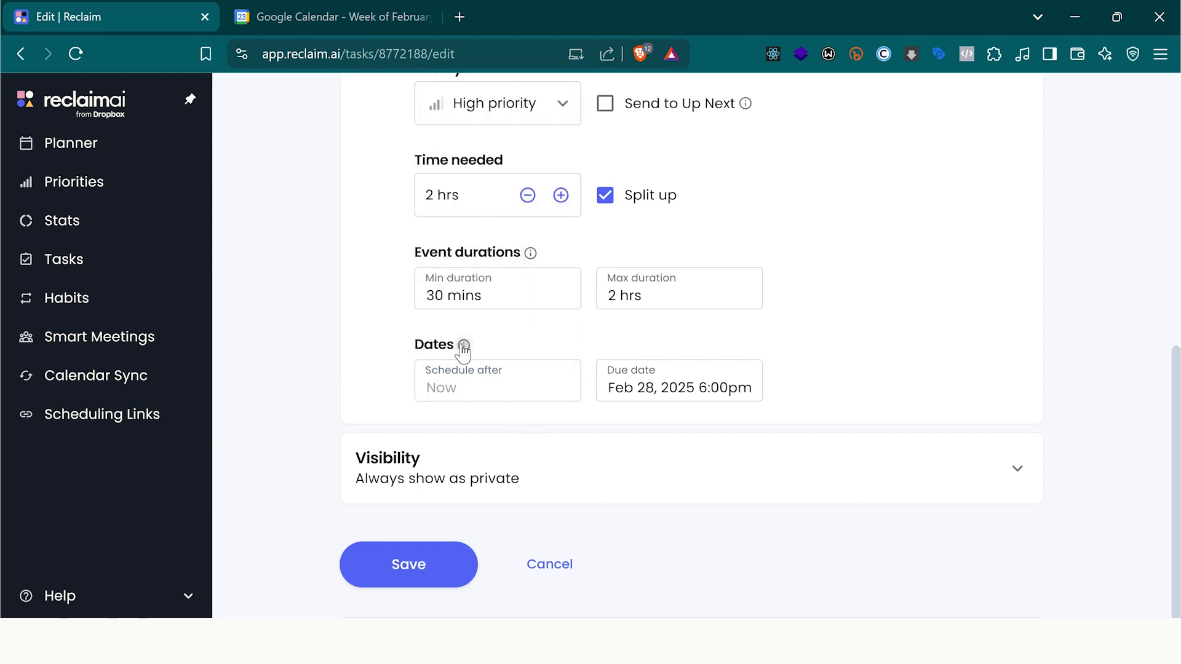
pyautogui.moveTo(464, 347)
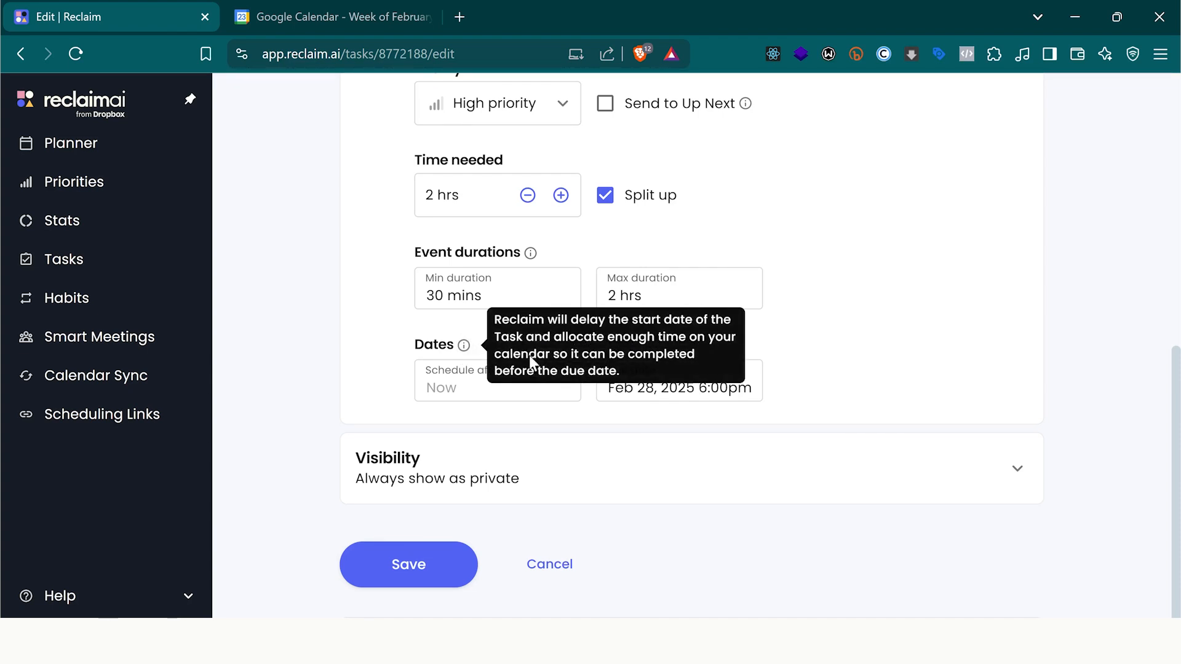
pyautogui.click(490, 399)
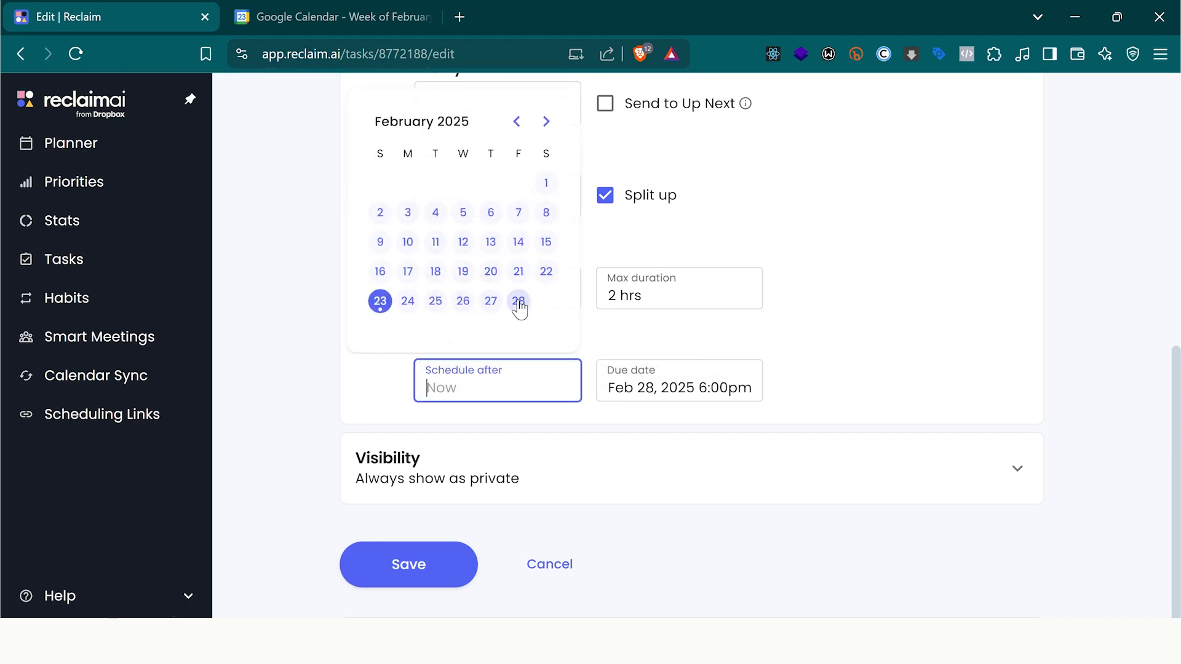
pyautogui.click(519, 301)
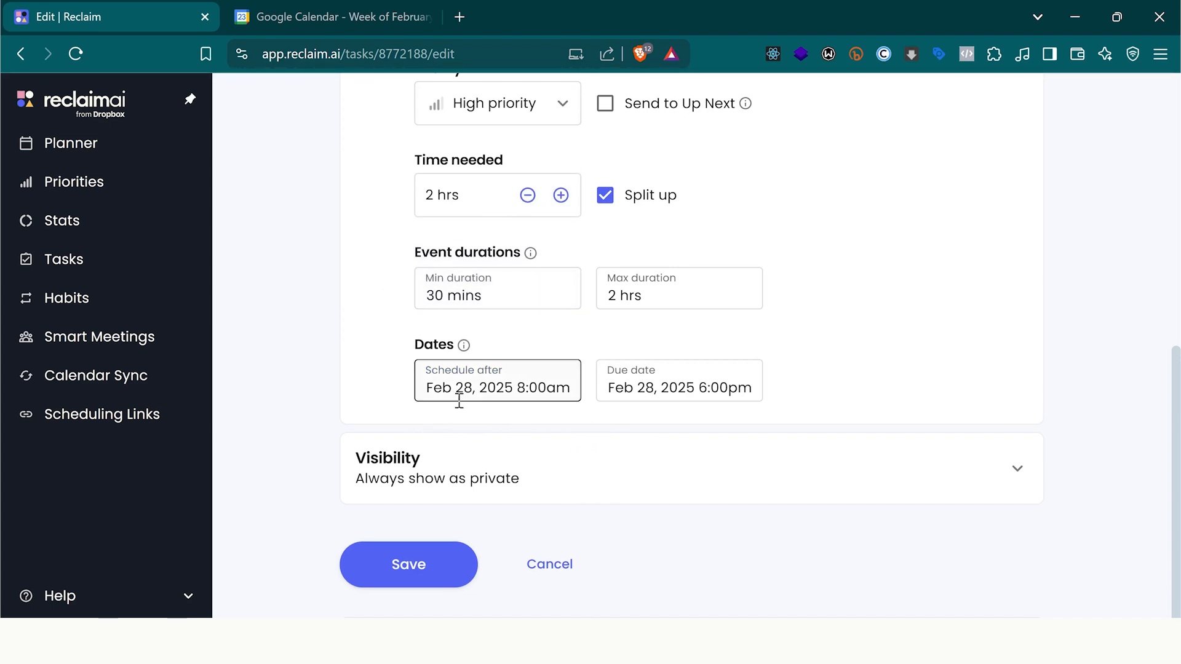
pyautogui.click(425, 579)
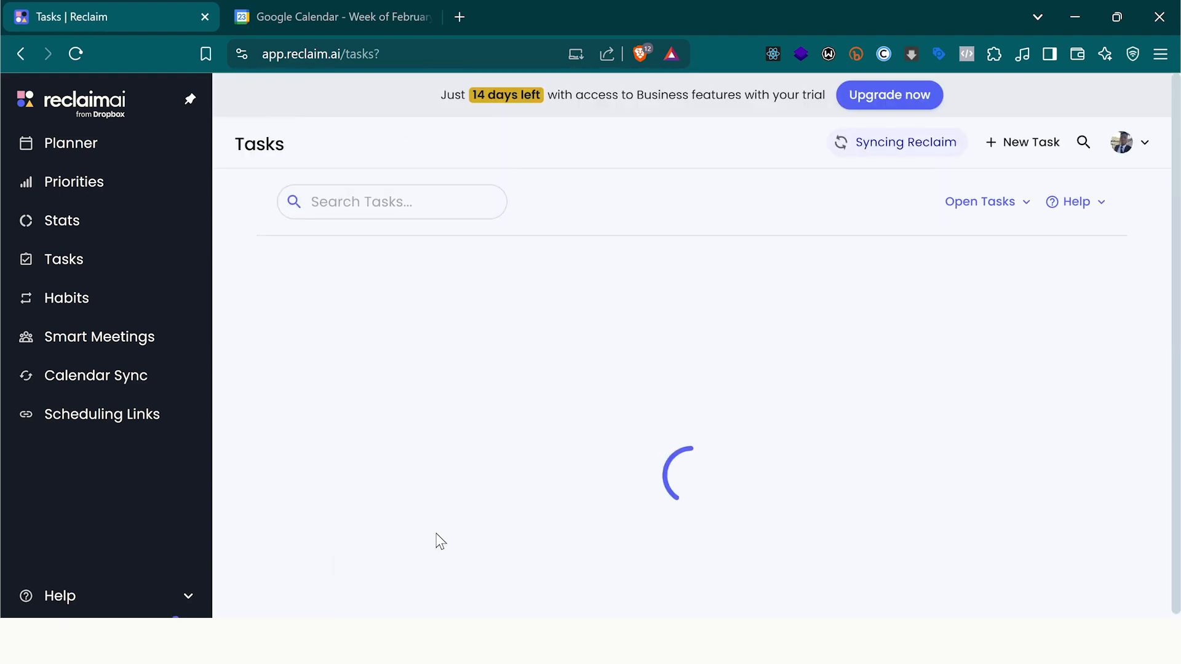
# Review the Priorities list and check the deck task's rescheduled blocks on Friday in the Planner
pyautogui.click(73, 186)
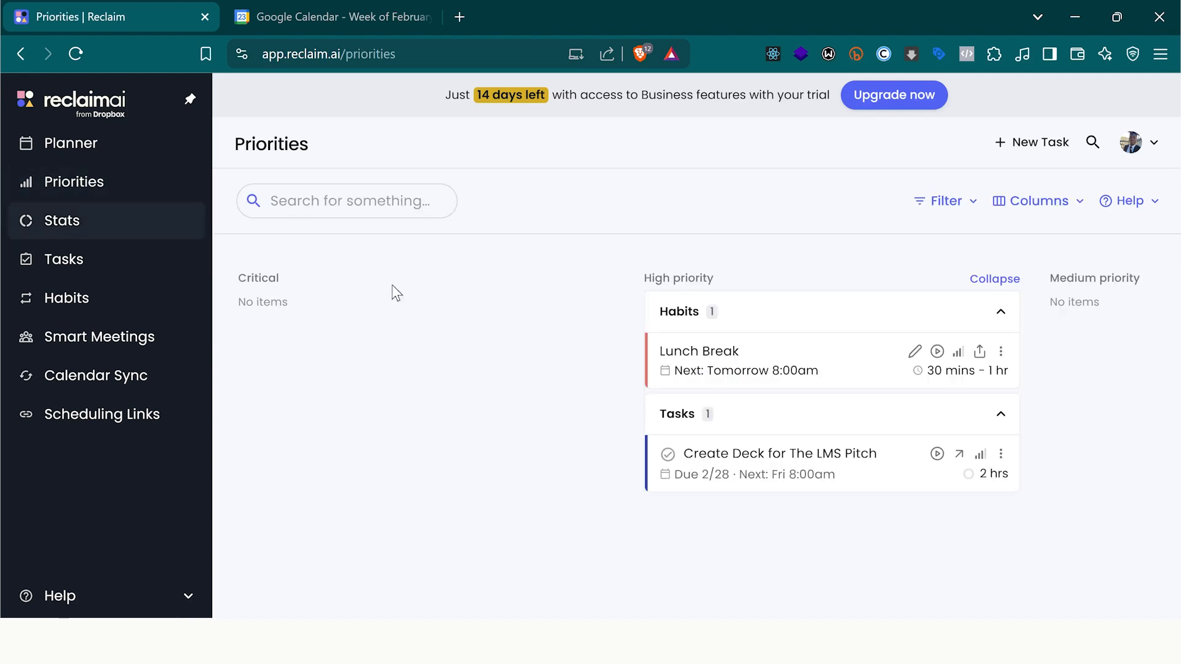
pyautogui.click(66, 145)
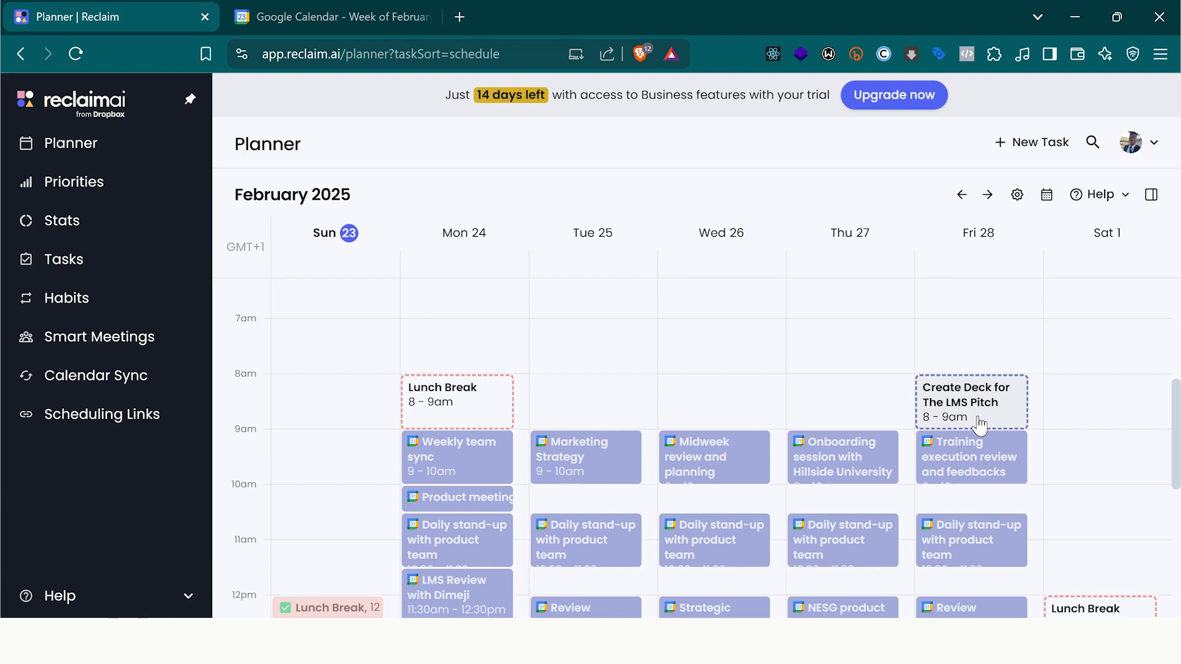
pyautogui.scroll(-1, 981, 425)
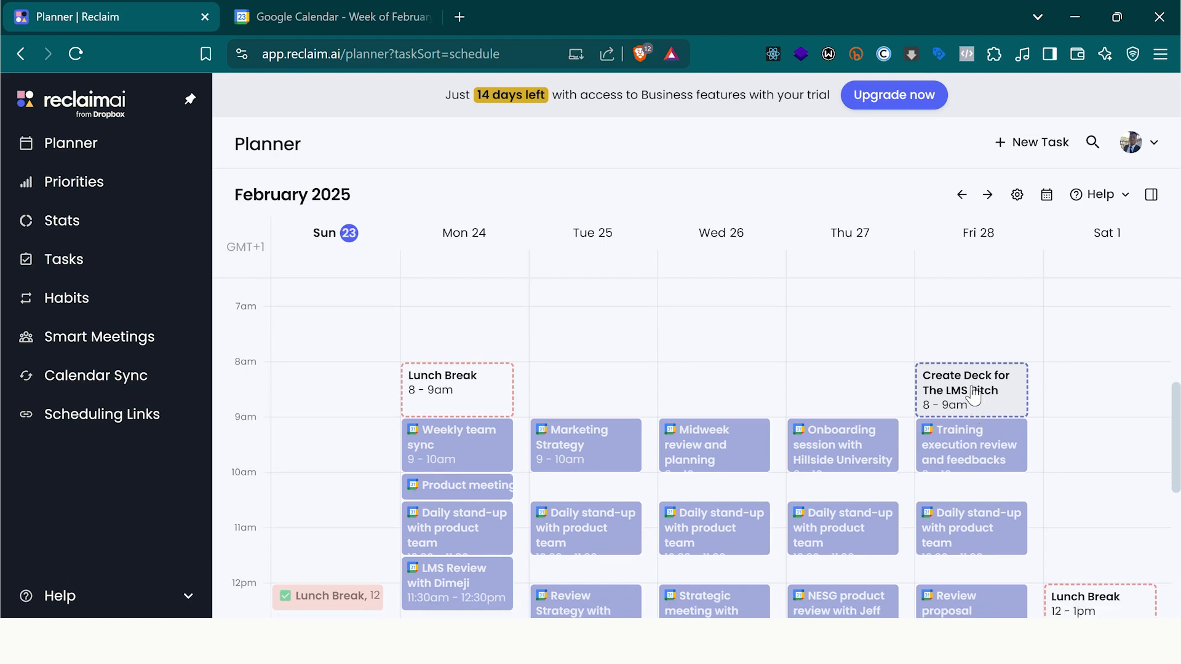
pyautogui.scroll(-4, 948, 411)
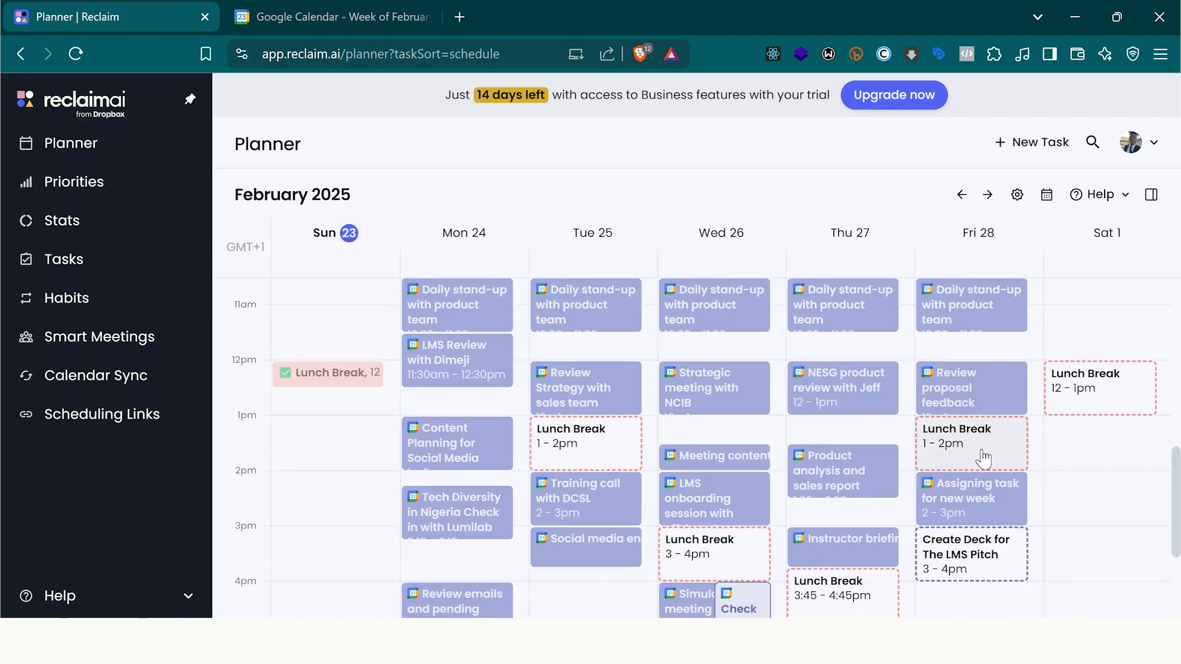
pyautogui.scroll(-3, 988, 540)
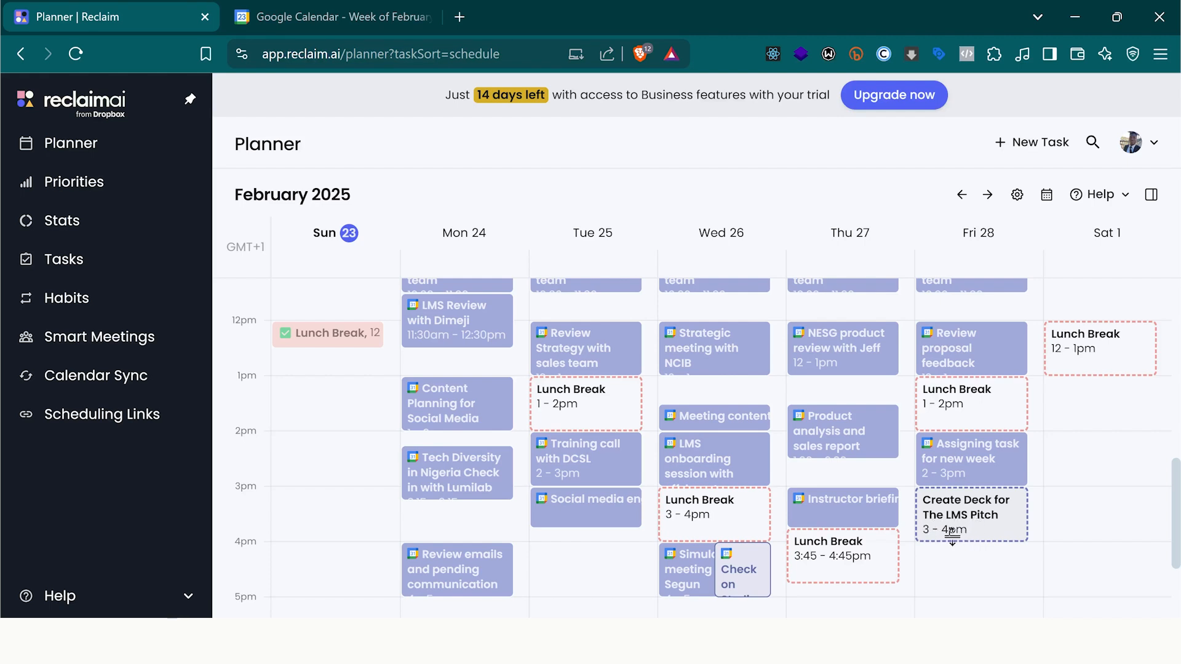
pyautogui.scroll(-1, 966, 567)
pyautogui.scroll(2, 965, 567)
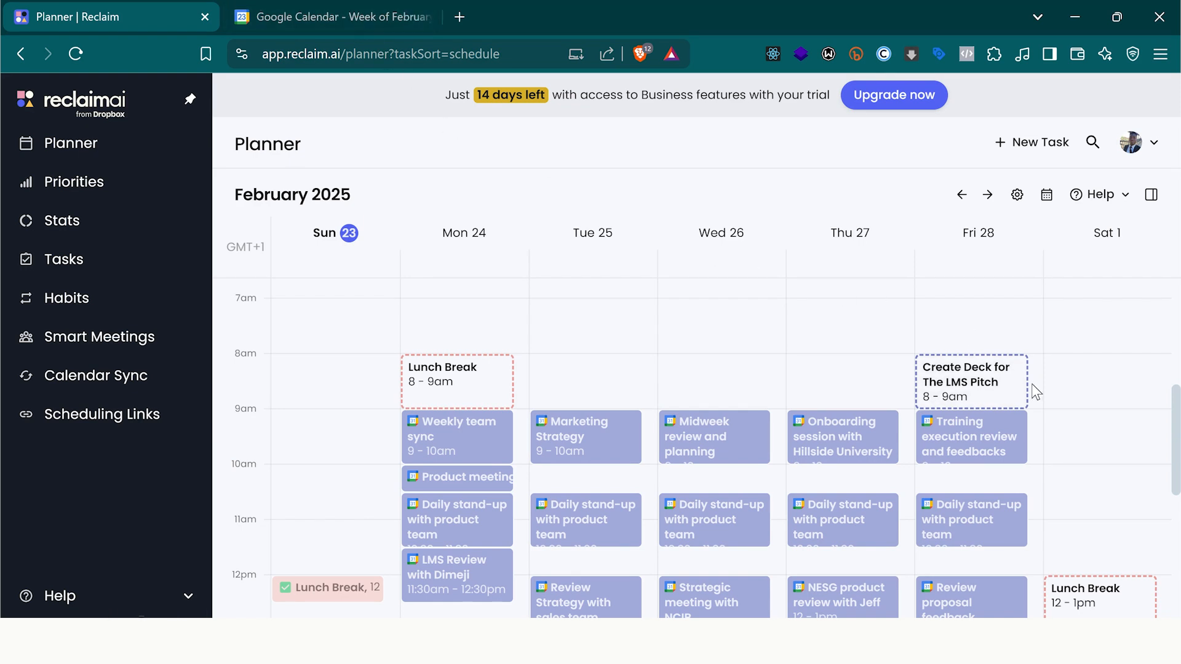
pyautogui.click(976, 333)
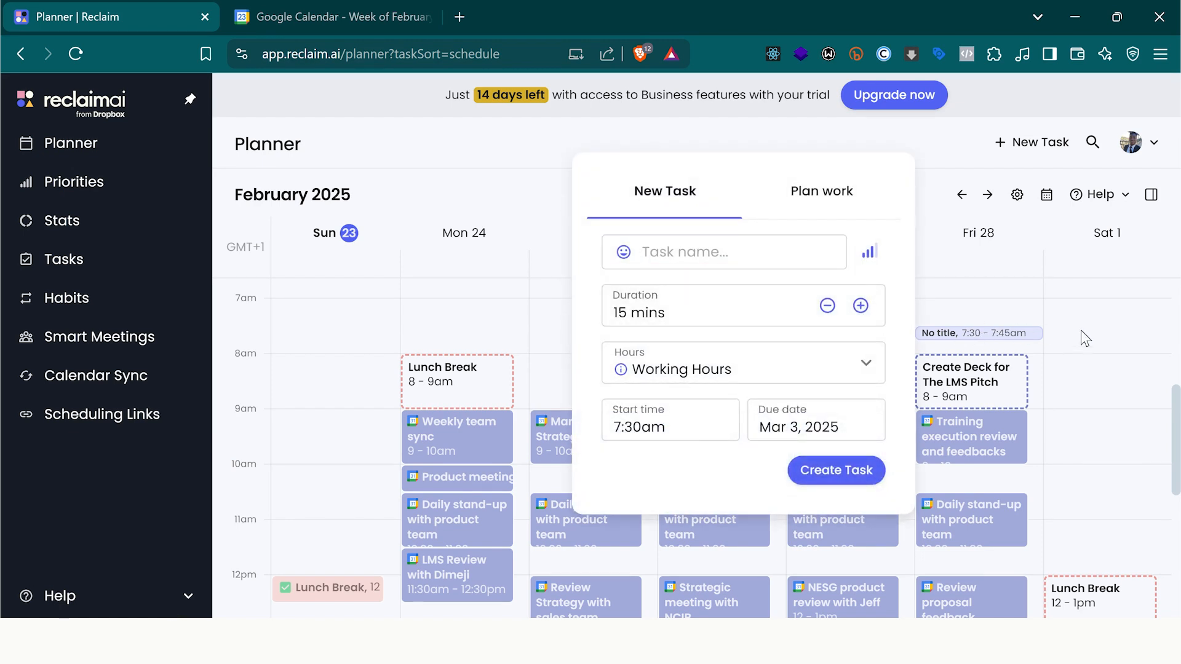
pyautogui.click(1051, 358)
# Switch to Google Calendar and check the deck task's blocks on Friday, February 28
pyautogui.click(343, 16)
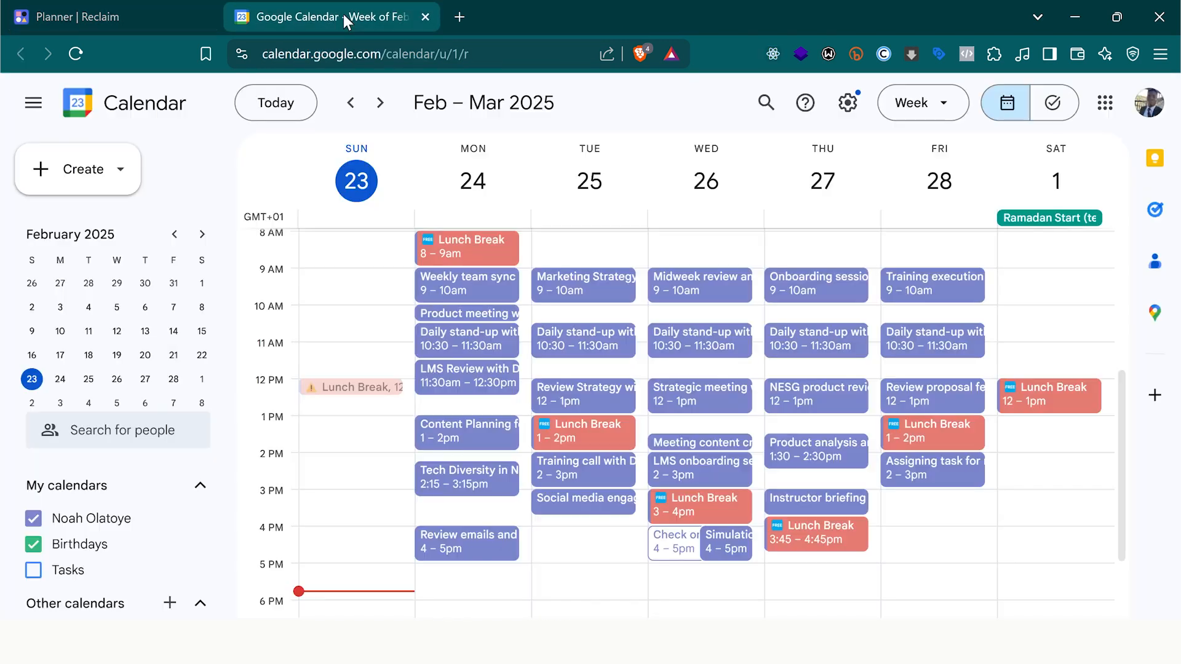
pyautogui.scroll(3, 974, 386)
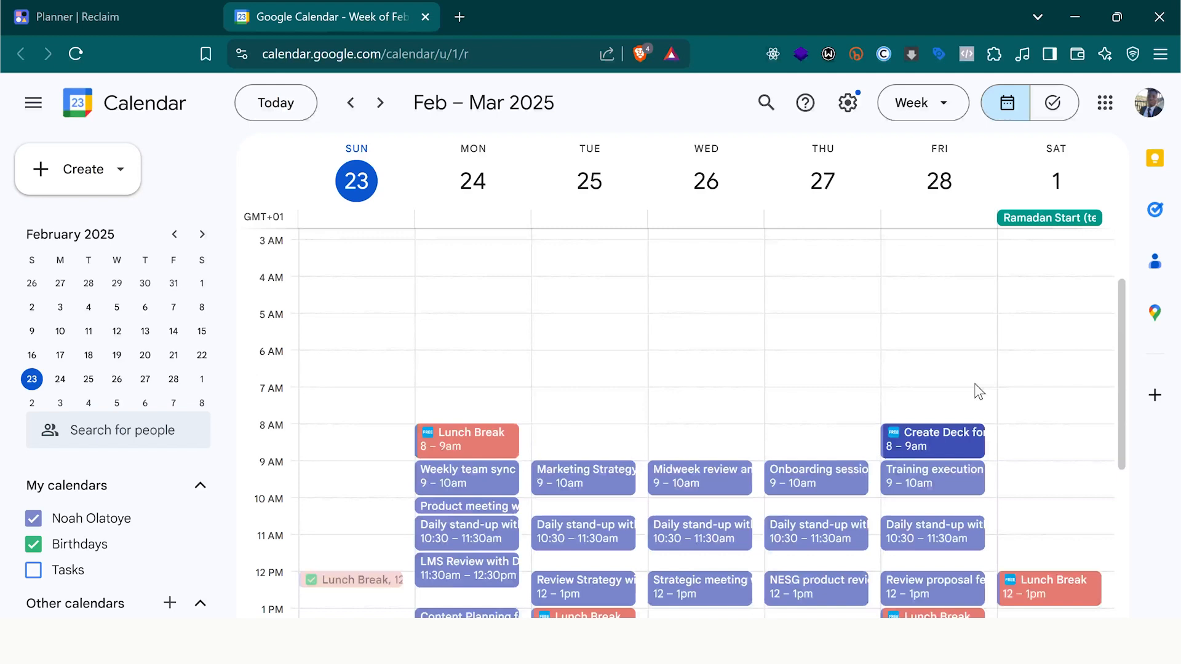
pyautogui.scroll(-3, 975, 386)
pyautogui.scroll(1, 974, 381)
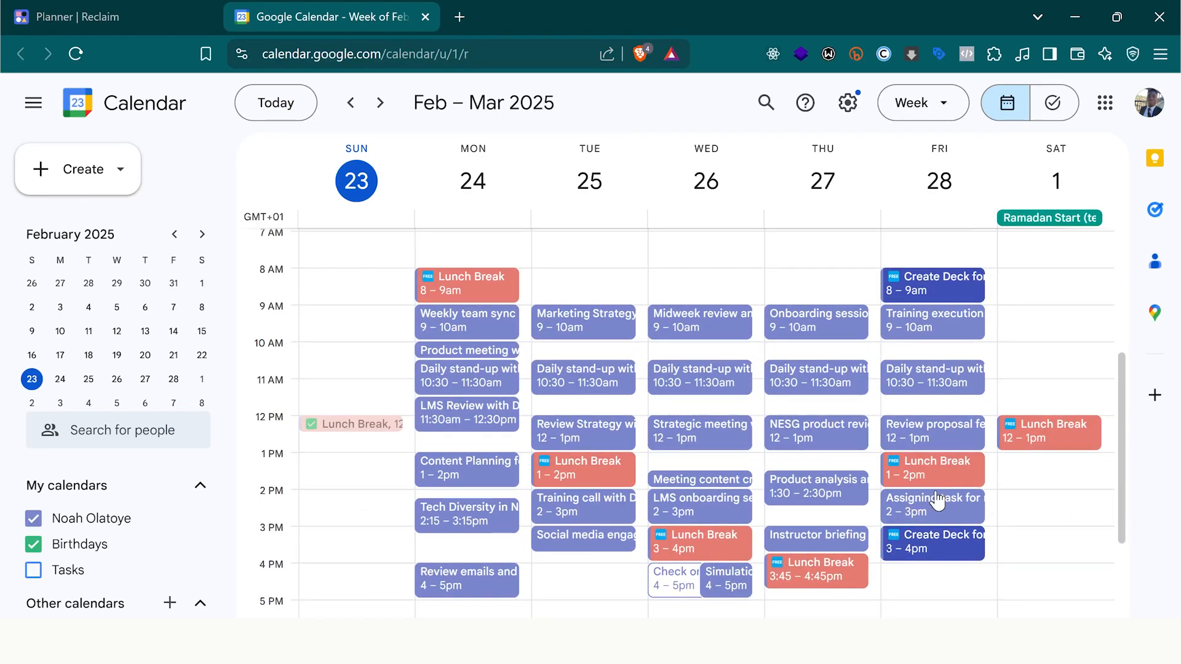
pyautogui.scroll(2, 936, 489)
pyautogui.scroll(-1, 937, 499)
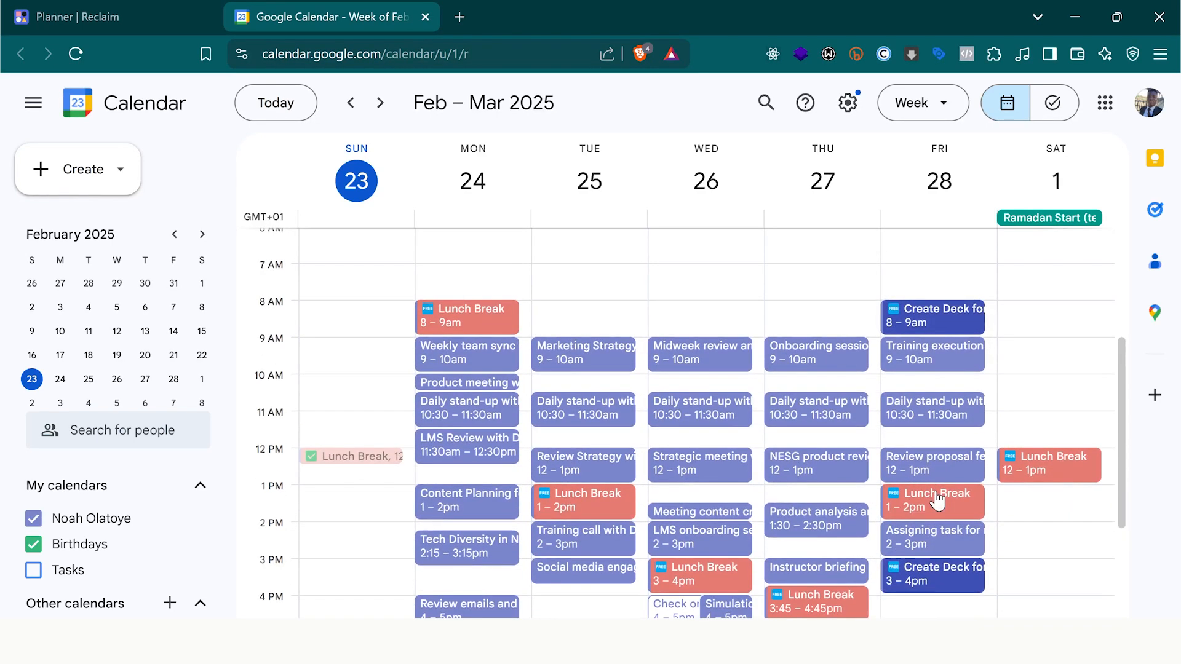
# Create and save an all-day event titled "OOO" on Friday, February 28
pyautogui.click(933, 290)
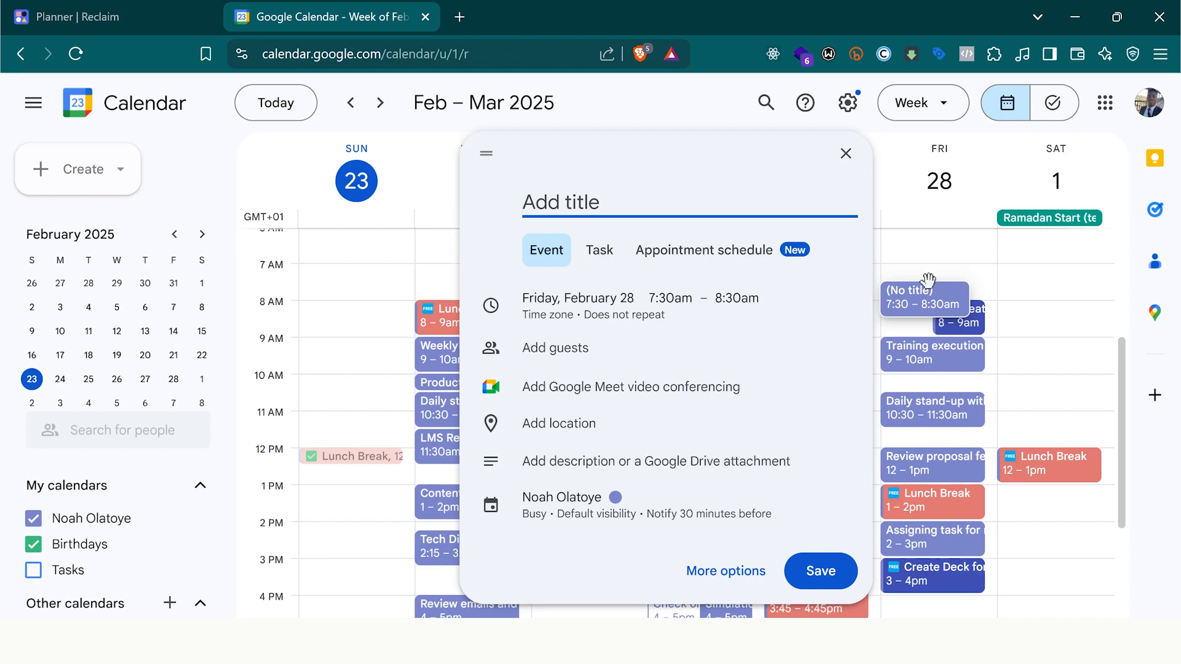
pyautogui.write('OOO')
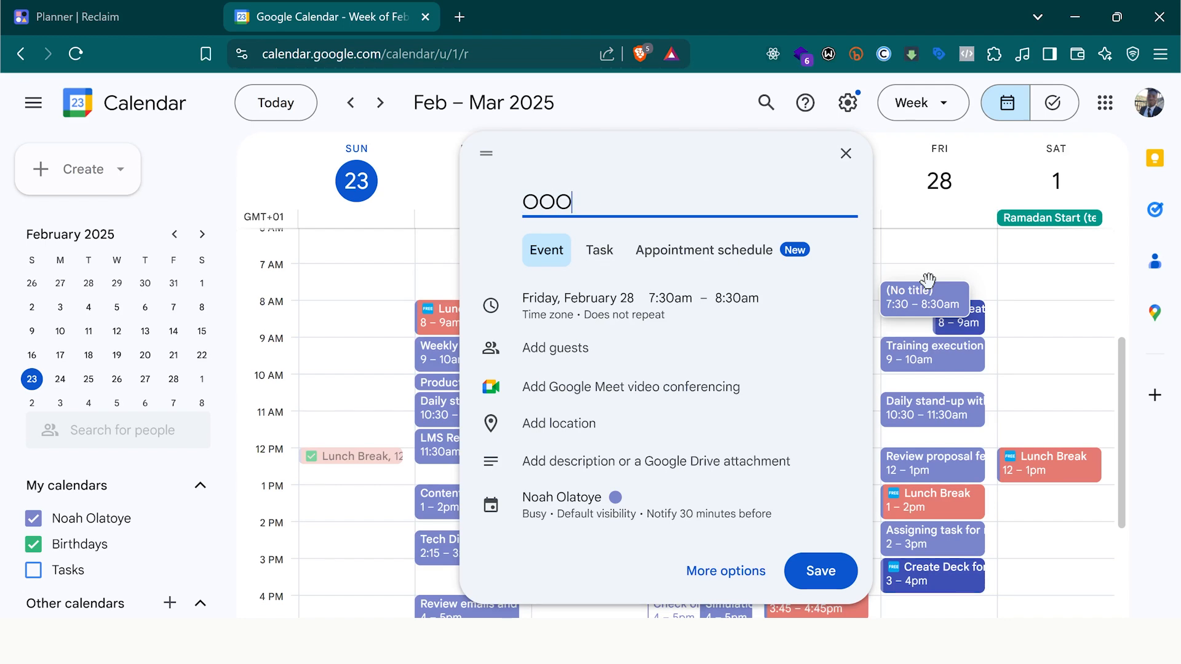
pyautogui.click(695, 300)
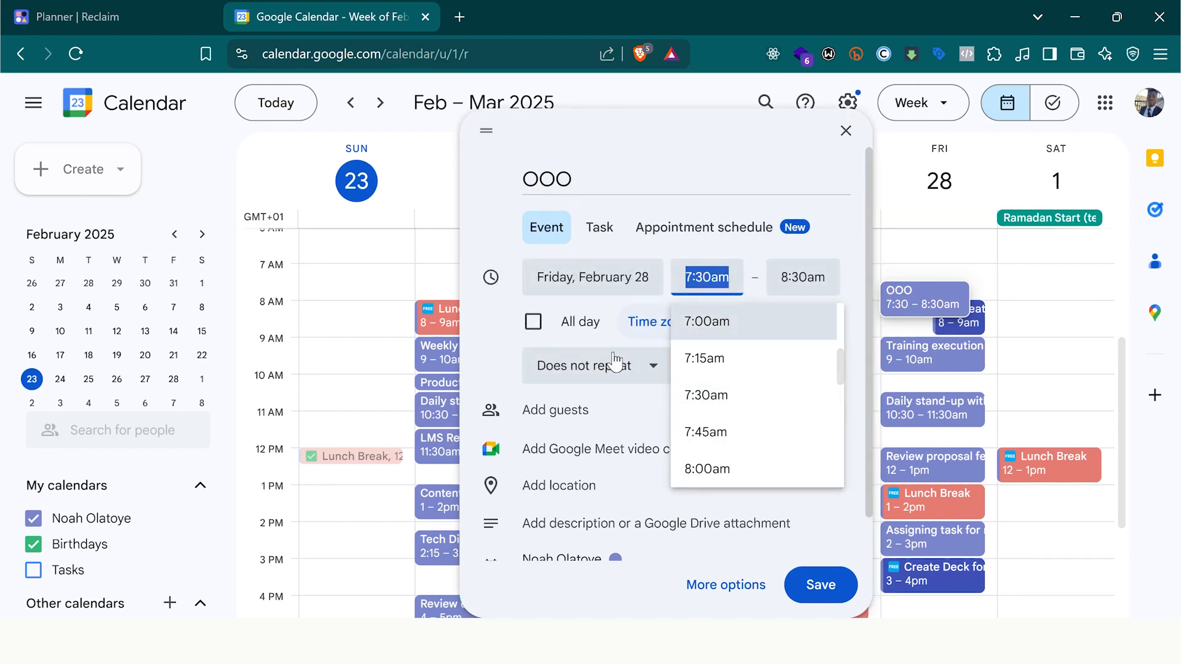
pyautogui.click(533, 322)
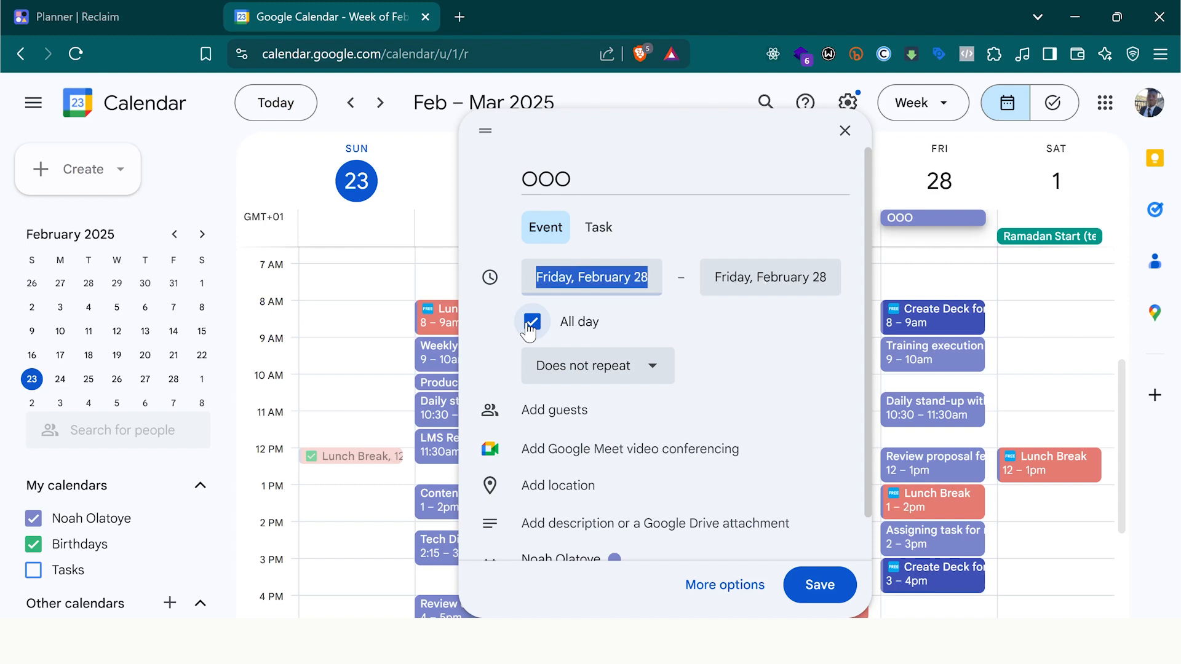
pyautogui.click(820, 586)
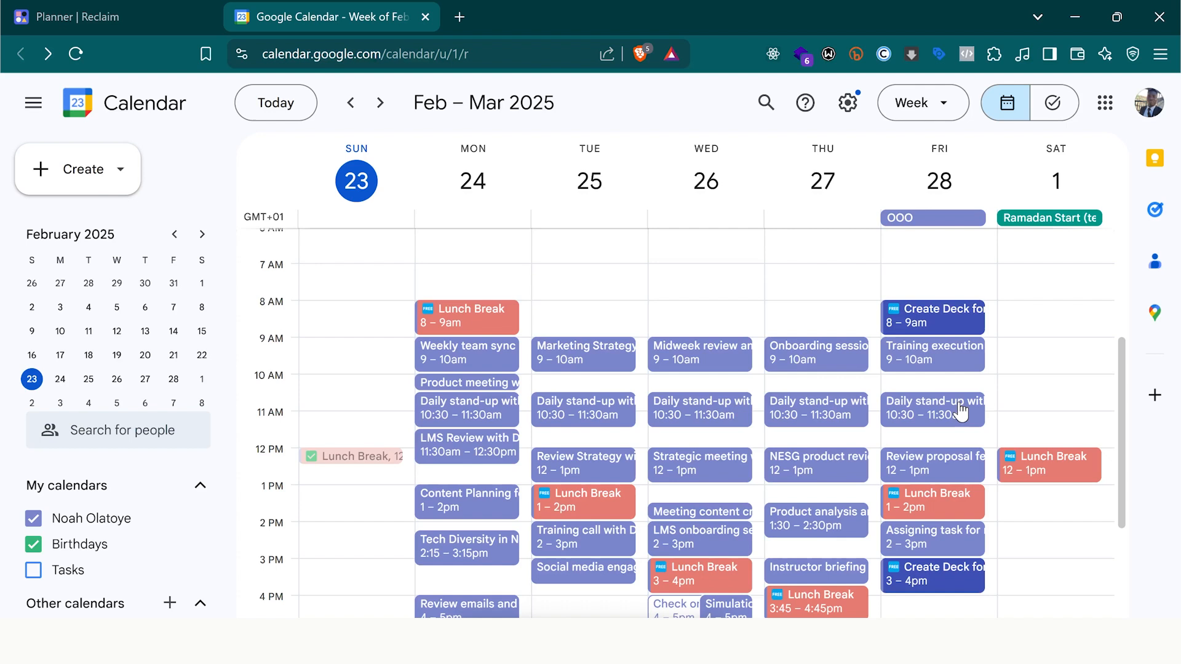
# Compare Friday's deck task blocks in Google Calendar and the Reclaim Planner with the OOO event in place
pyautogui.scroll(3, 944, 302)
pyautogui.scroll(-5, 944, 302)
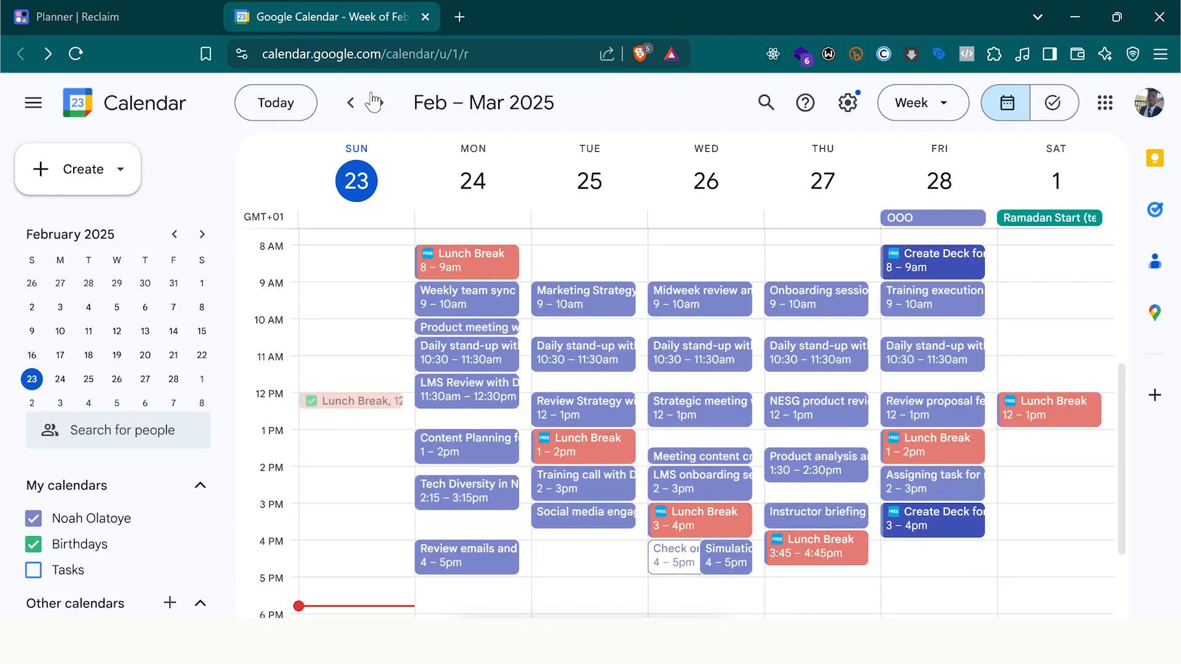
pyautogui.click(132, 21)
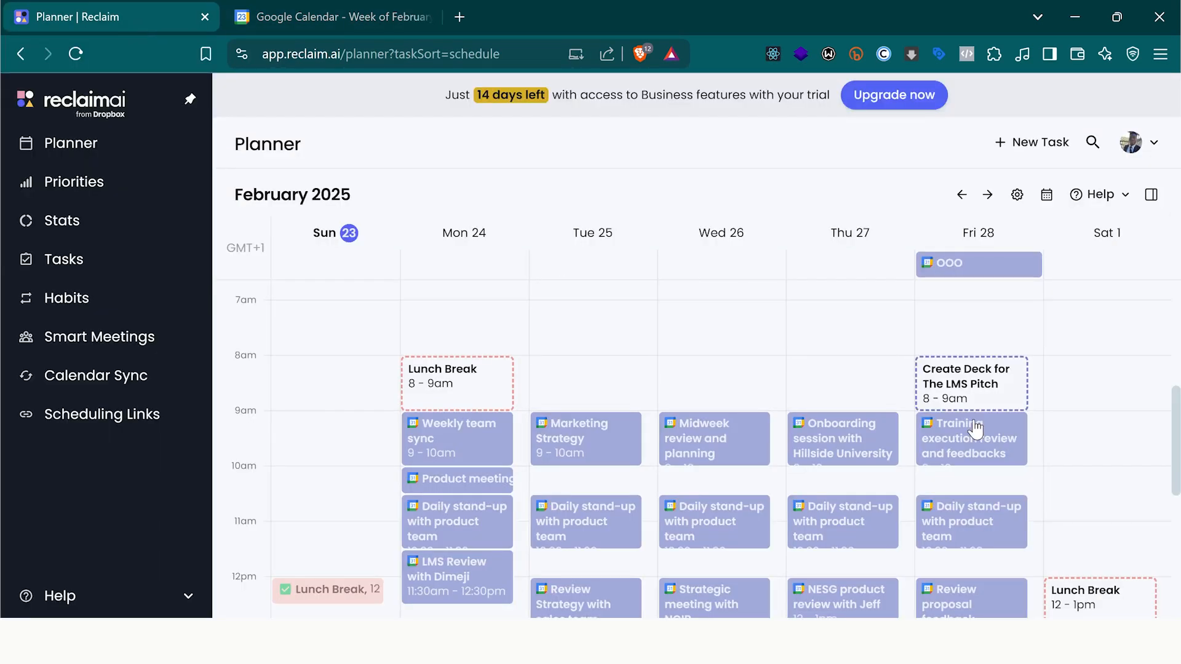
pyautogui.scroll(-7, 977, 425)
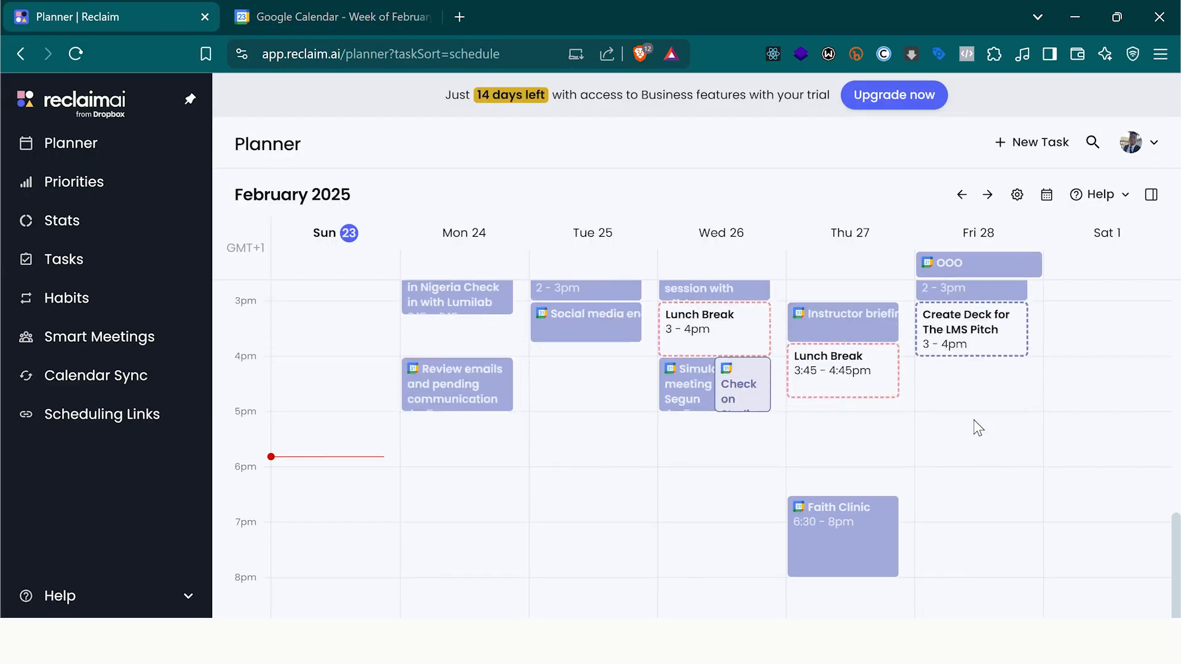
# Open the OOO event's details on Friday, February 28, compare them with that day's schedule, and restore the full-week Planner view
pyautogui.scroll(5, 978, 424)
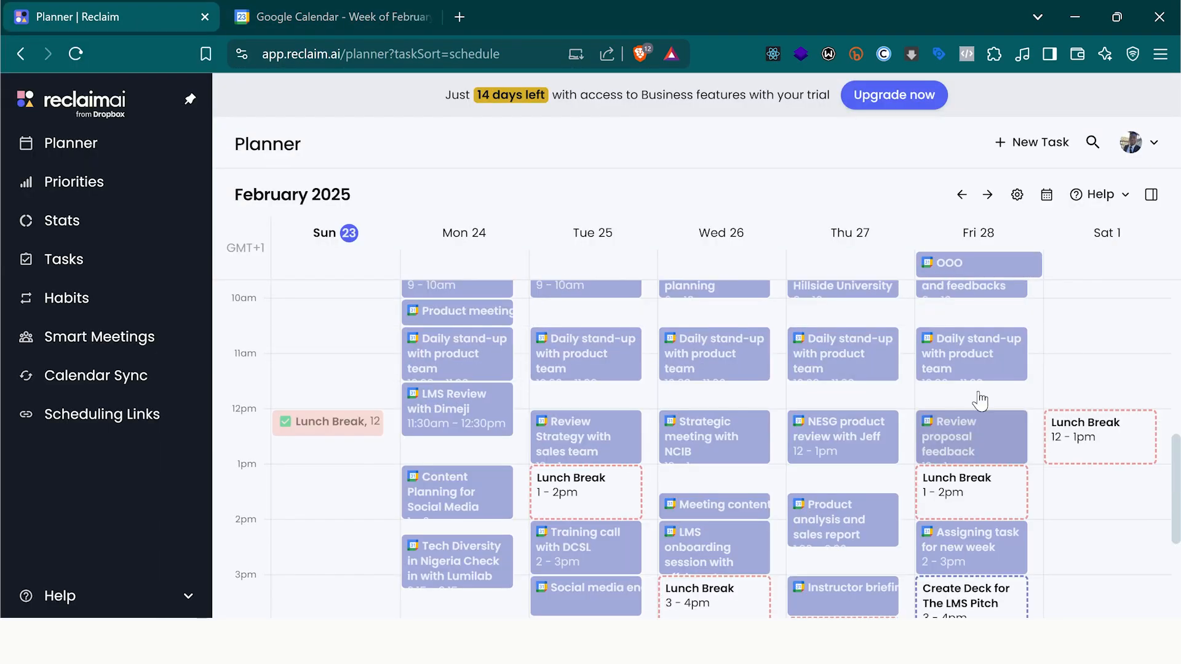
pyautogui.click(958, 266)
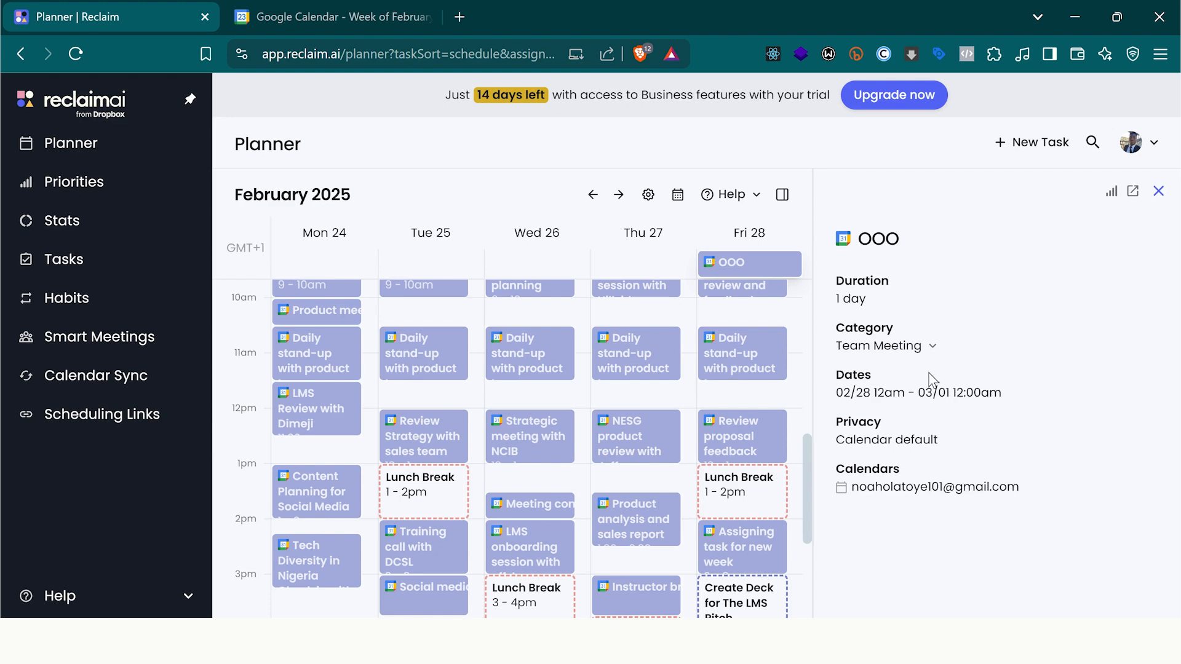
pyautogui.scroll(5, 783, 401)
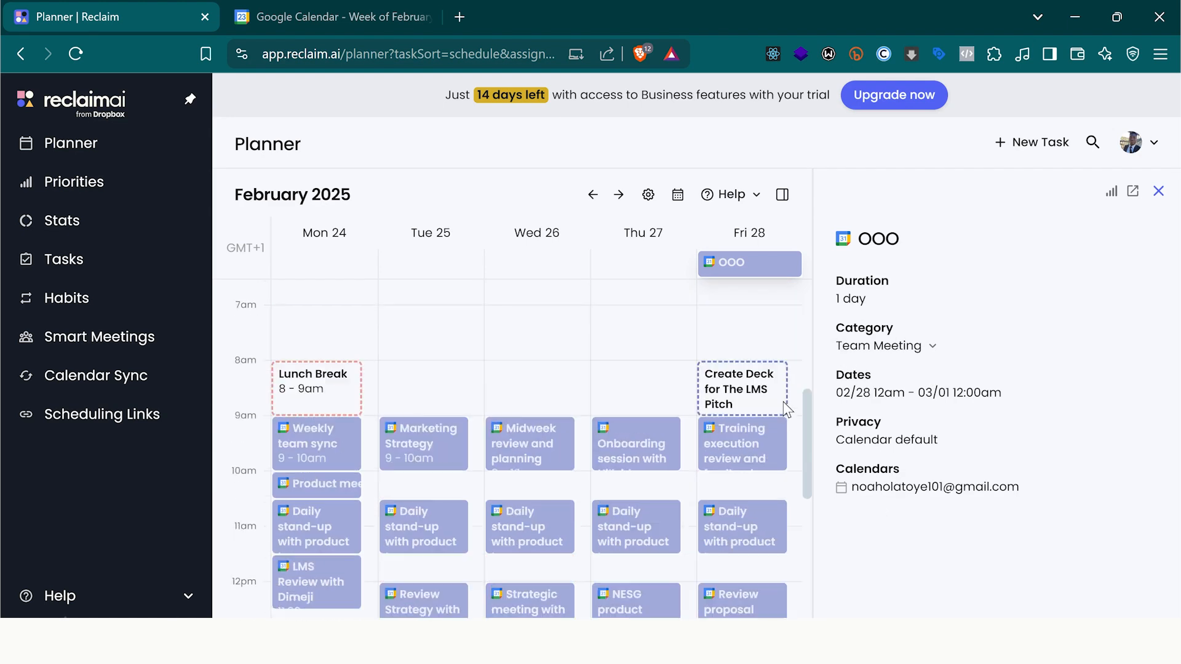
pyautogui.scroll(-4, 784, 401)
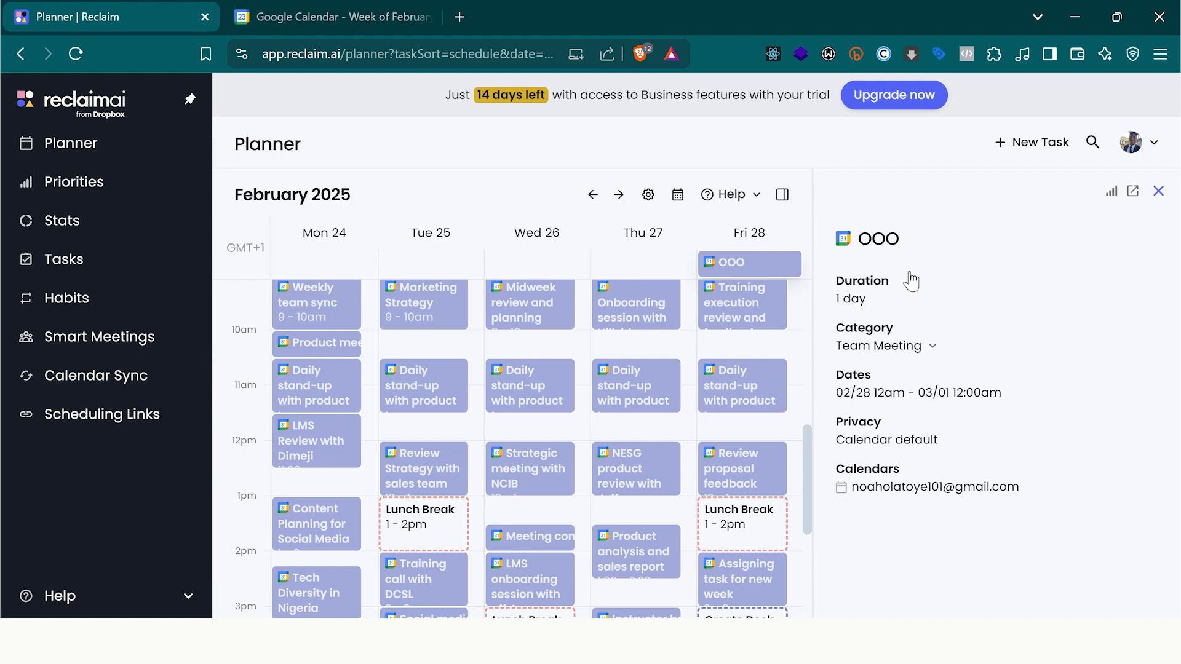
pyautogui.click(1159, 191)
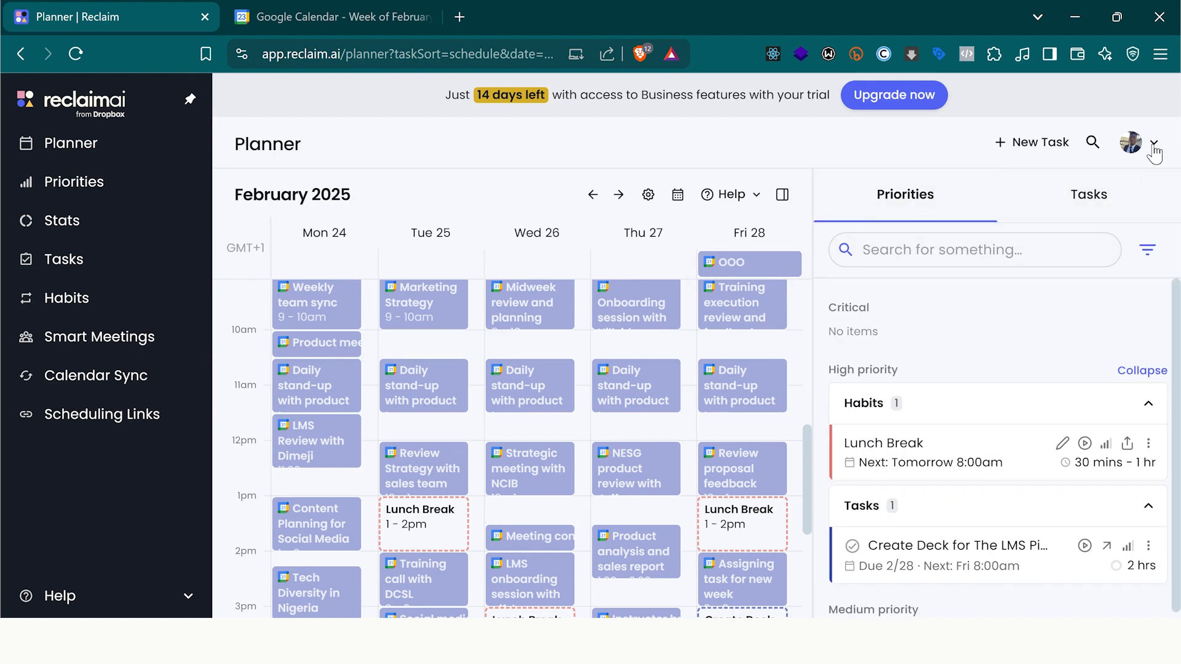
pyautogui.scroll(-1, 747, 330)
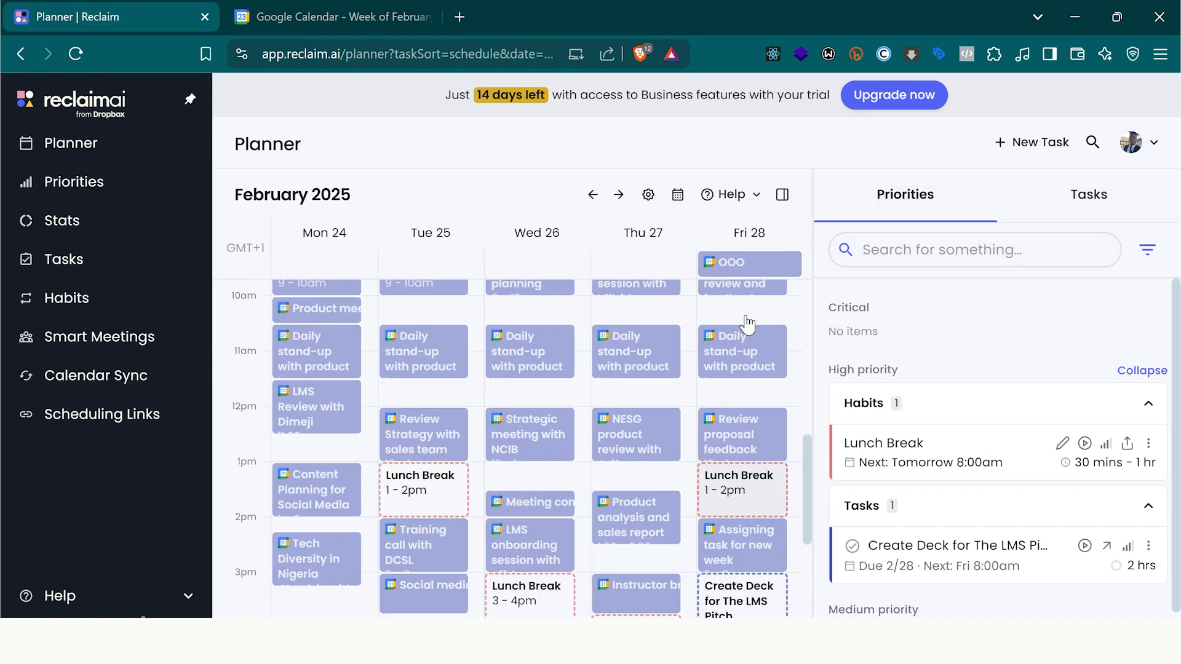
pyautogui.click(782, 195)
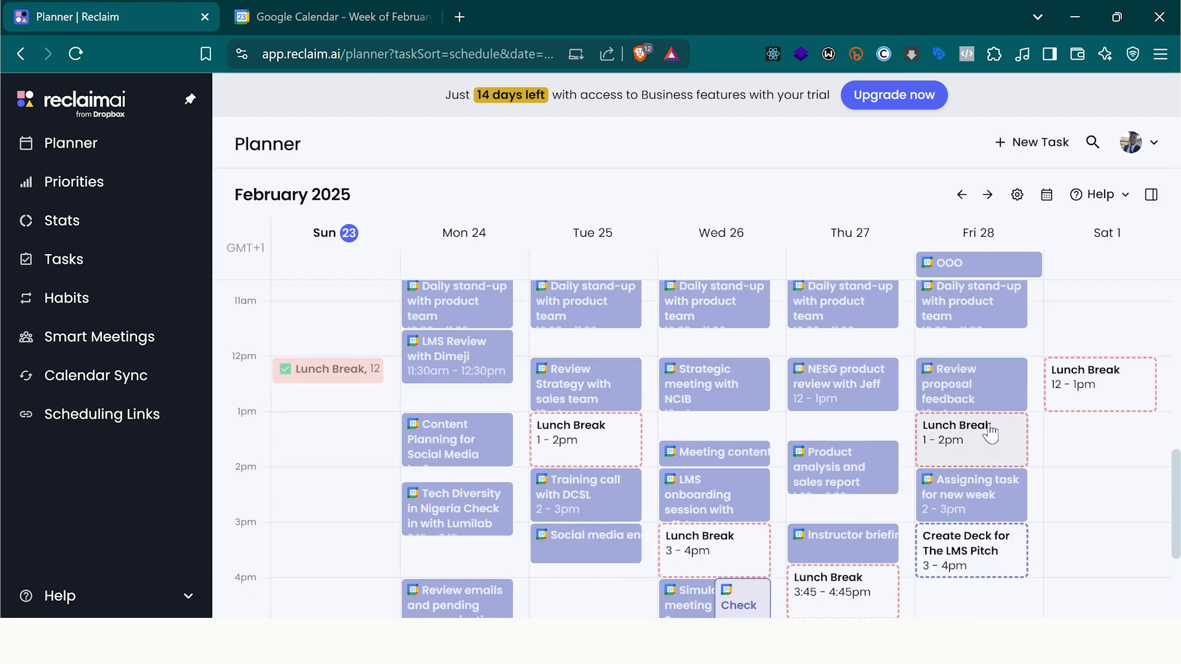
# Check the details of the "Create Deck for The LMS Pitch" task and review its blocks on Friday, February 28
pyautogui.click(966, 552)
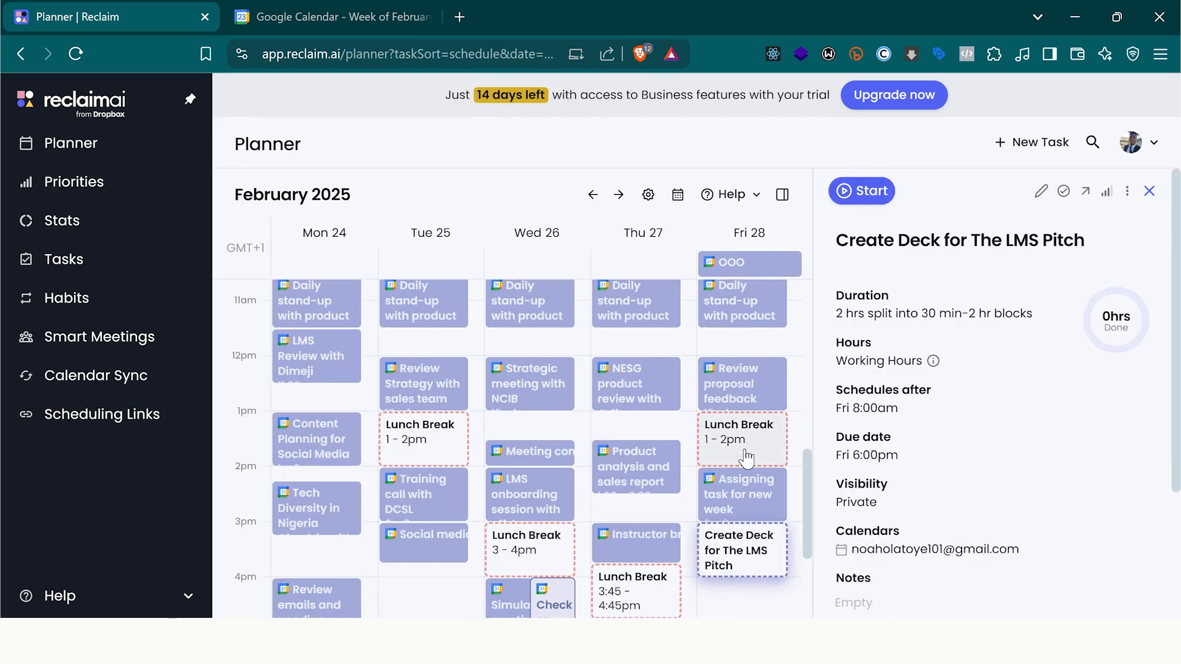
pyautogui.scroll(3, 739, 485)
pyautogui.scroll(1, 738, 480)
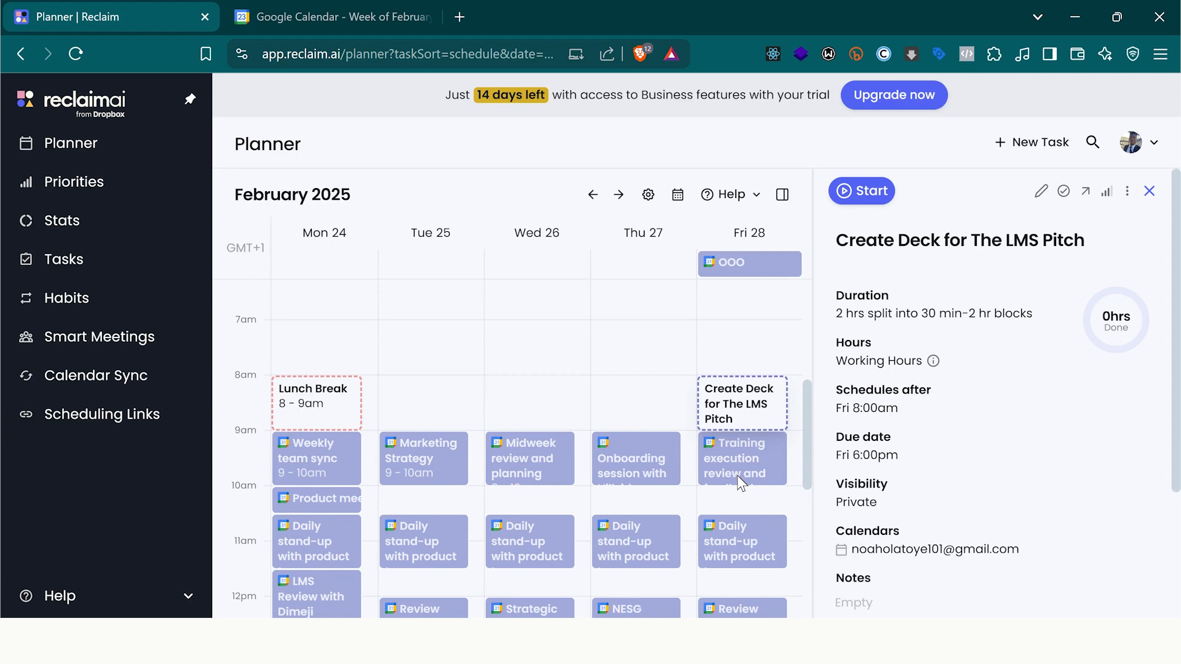
pyautogui.click(752, 392)
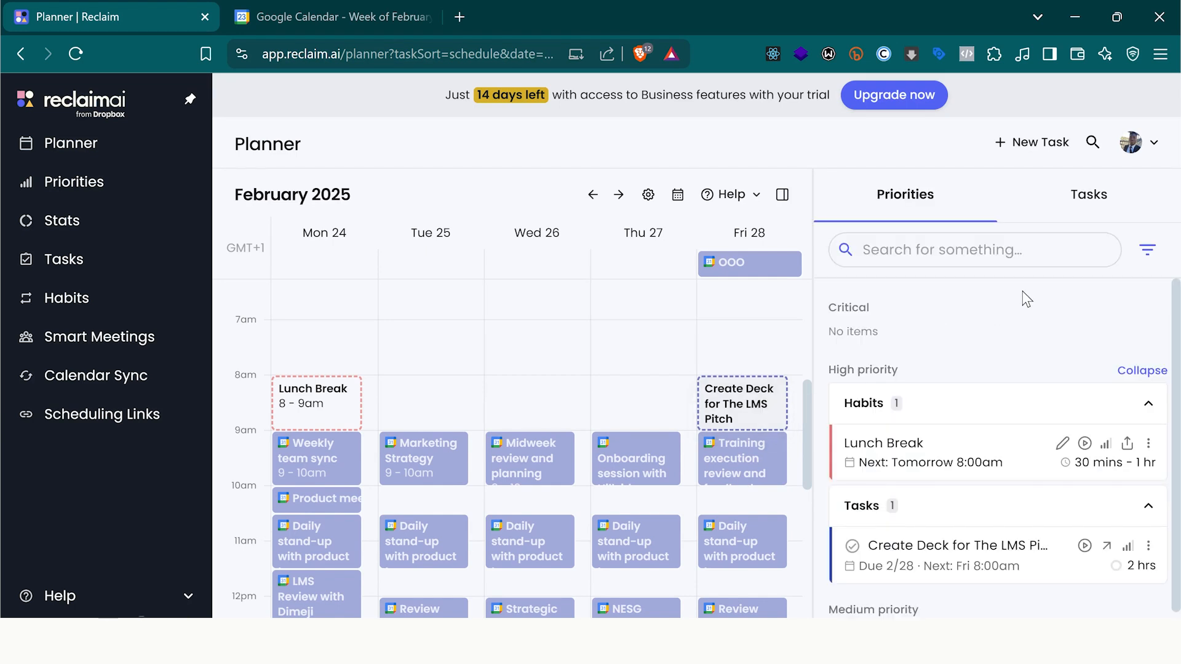
pyautogui.scroll(-2, 752, 381)
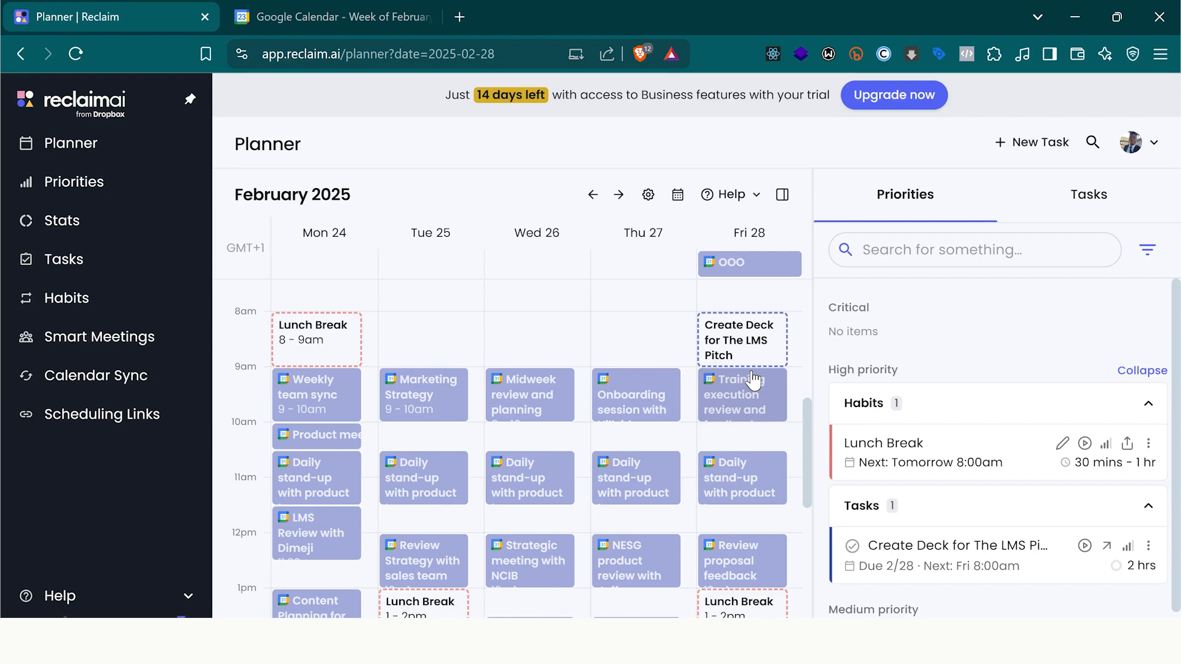
pyautogui.scroll(-5, 753, 393)
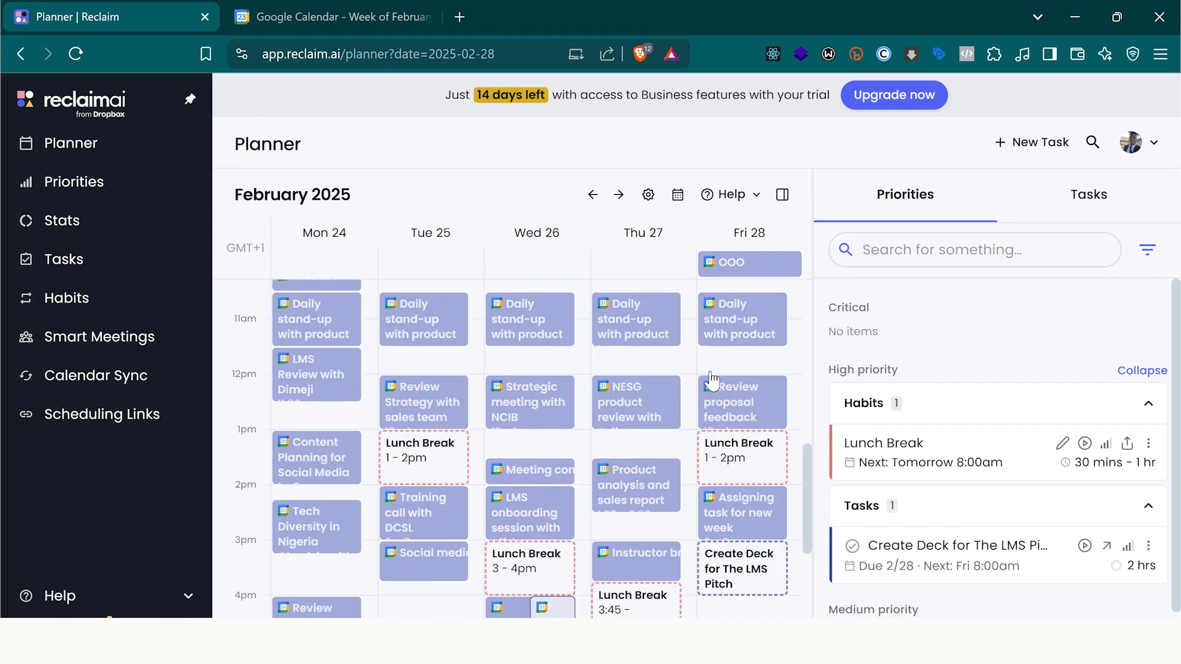
# Snooze the "Create Deck for The LMS Pitch" task by 1 week and close its details
pyautogui.click(746, 557)
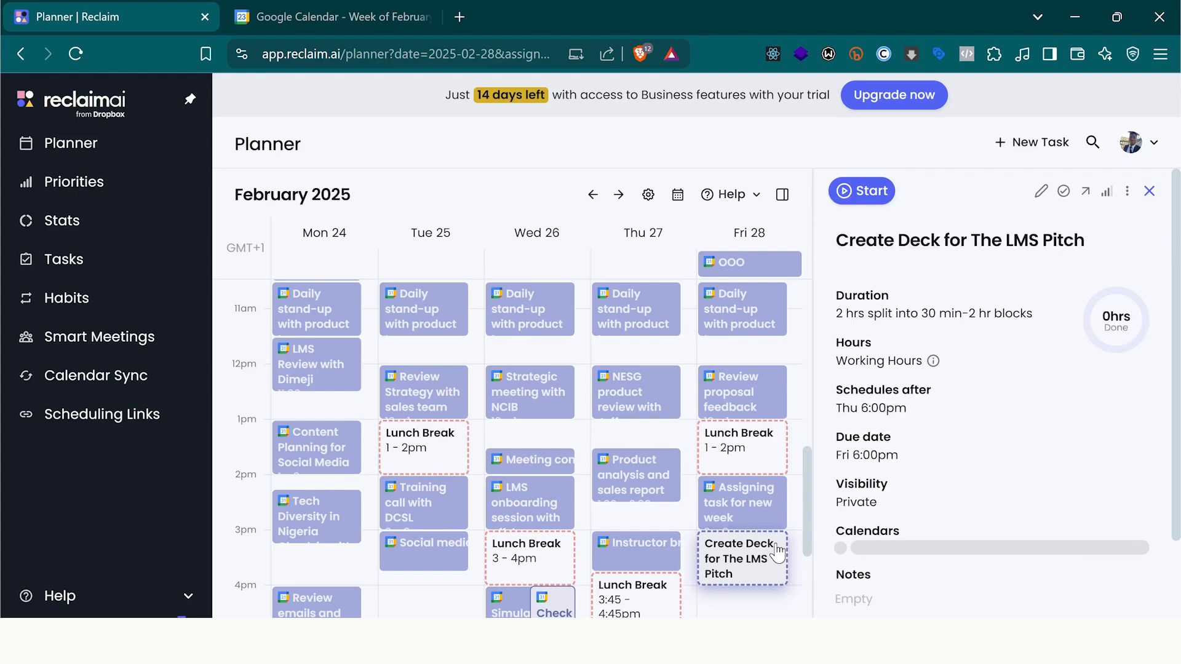
pyautogui.click(1133, 194)
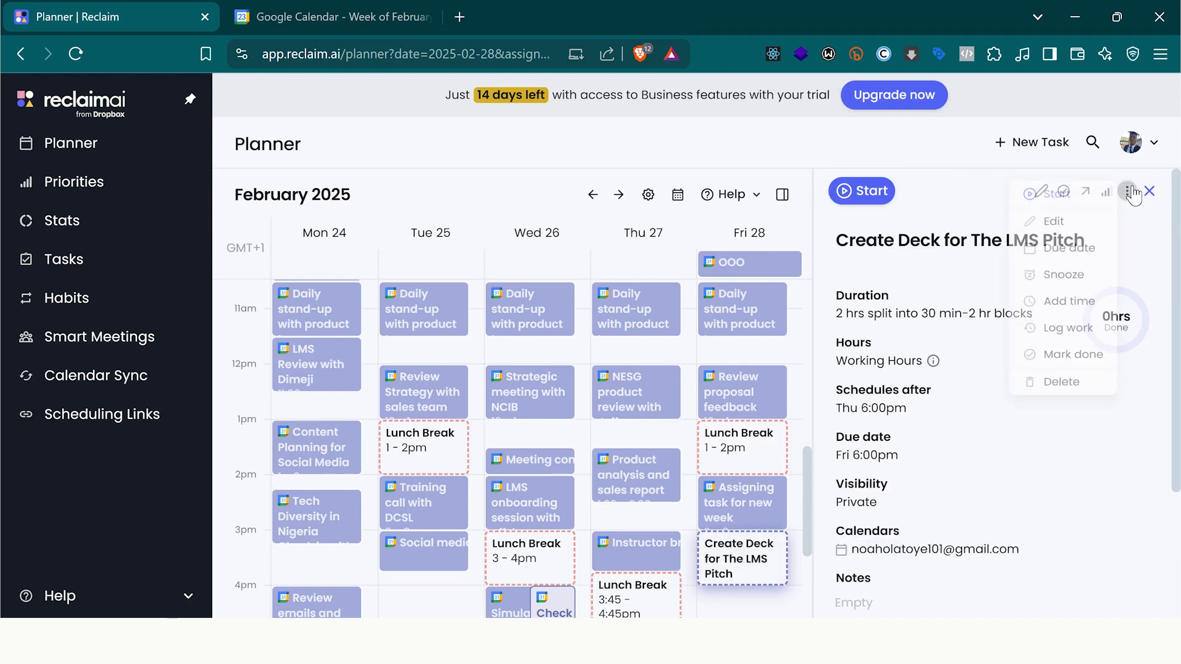
pyautogui.click(1061, 287)
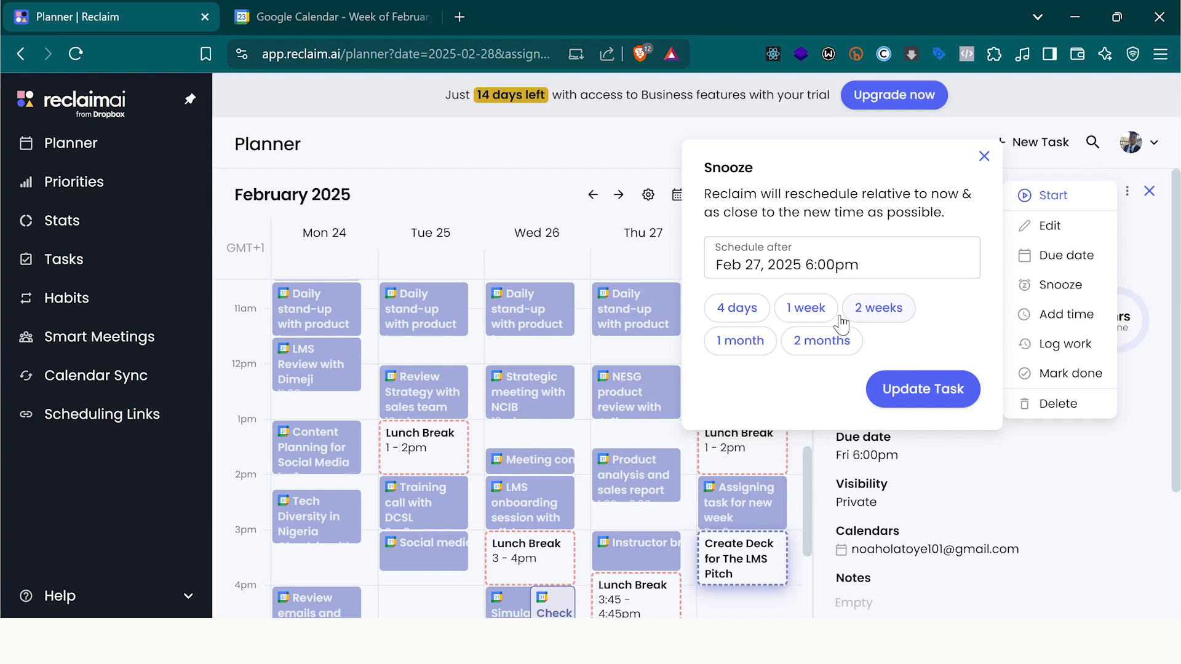
pyautogui.click(800, 311)
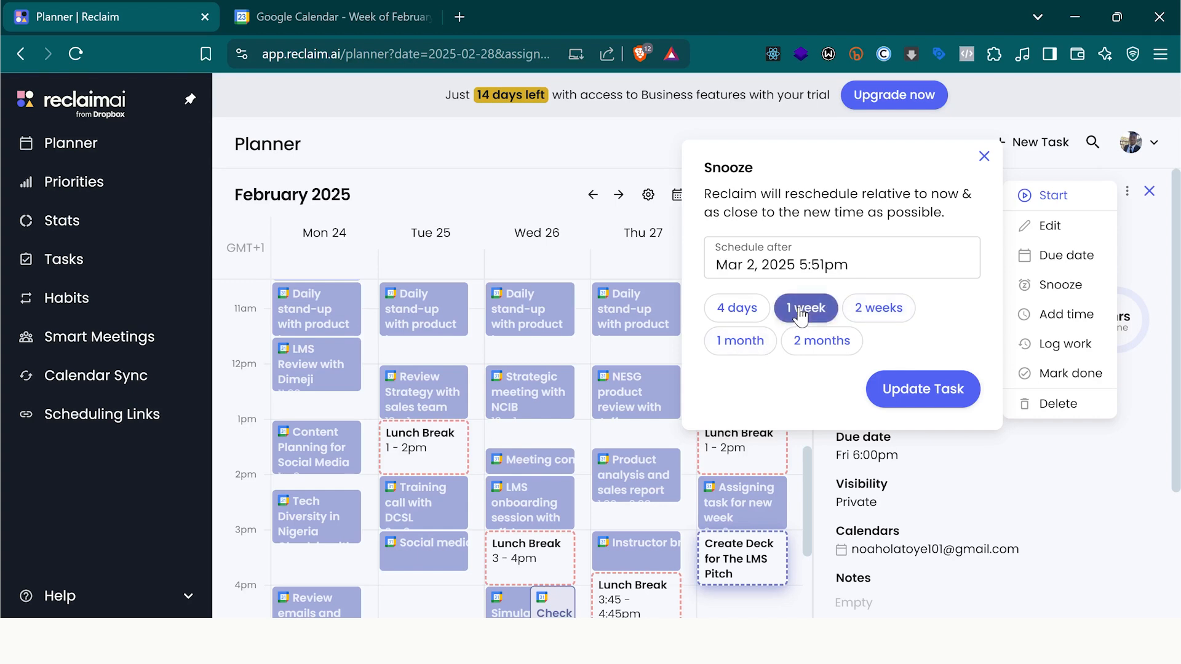
pyautogui.click(922, 391)
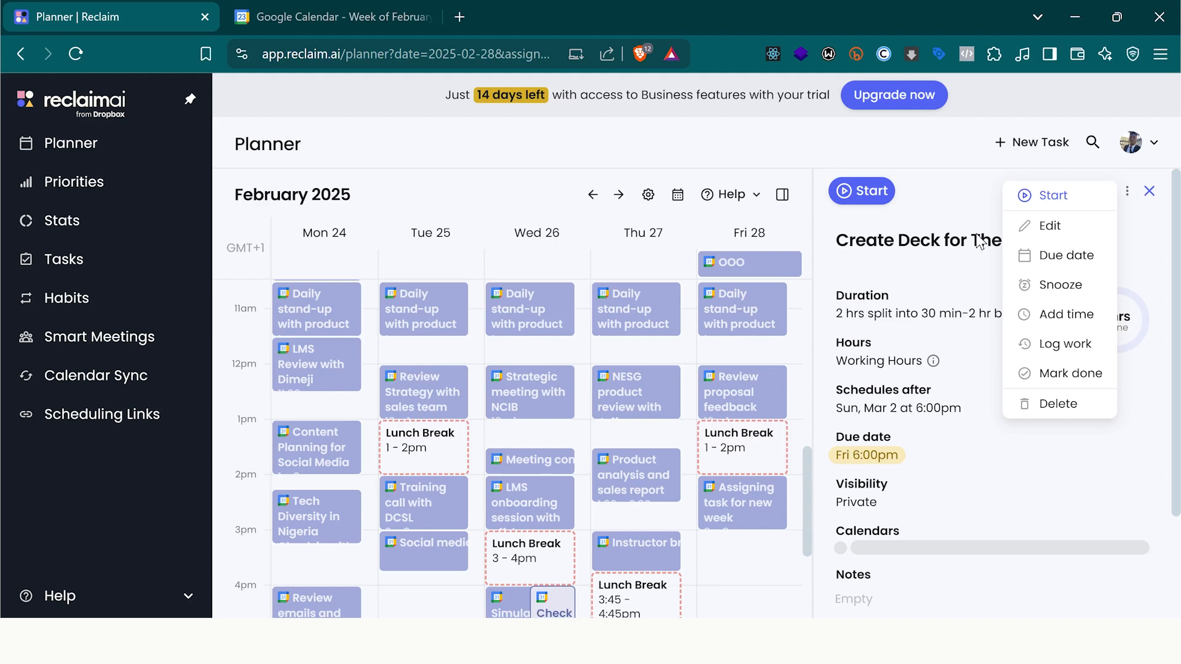
pyautogui.click(783, 195)
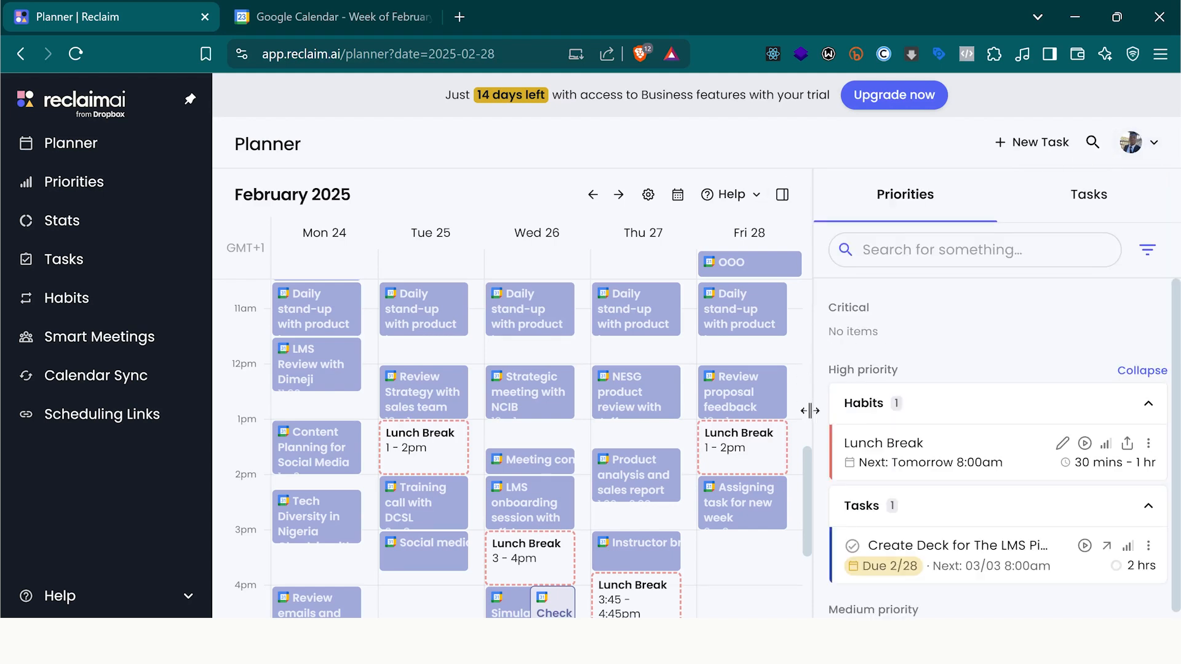
# Show the following week in the Planner and check the deck task's block on Monday, March 3
pyautogui.scroll(3, 797, 419)
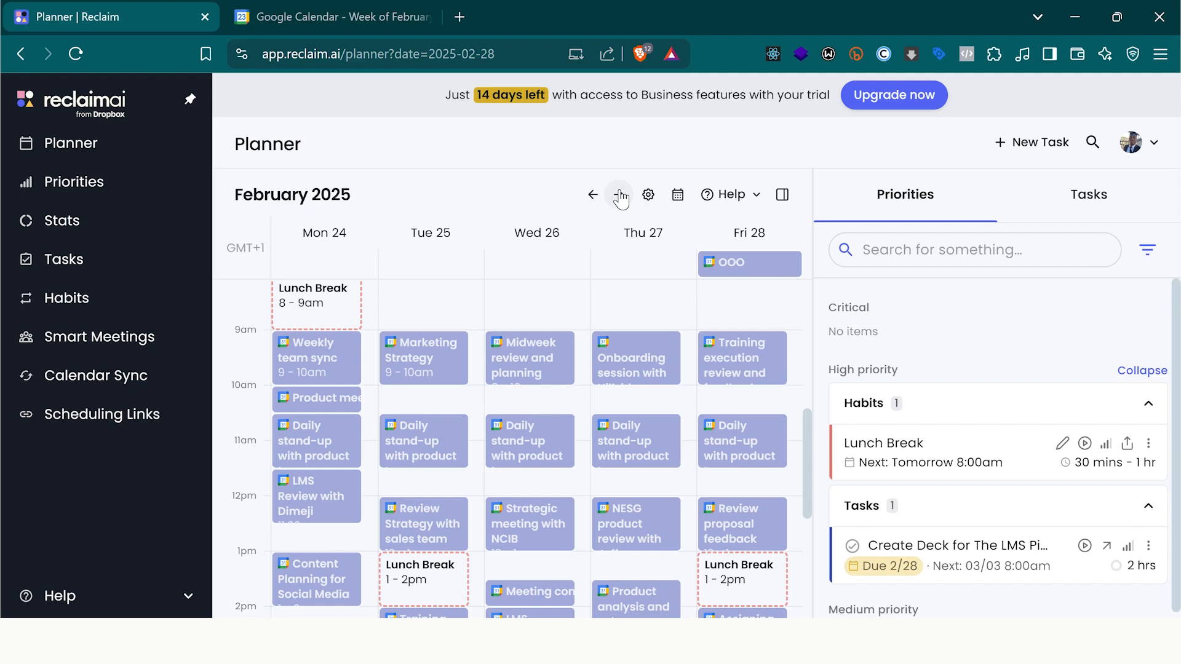
pyautogui.click(619, 195)
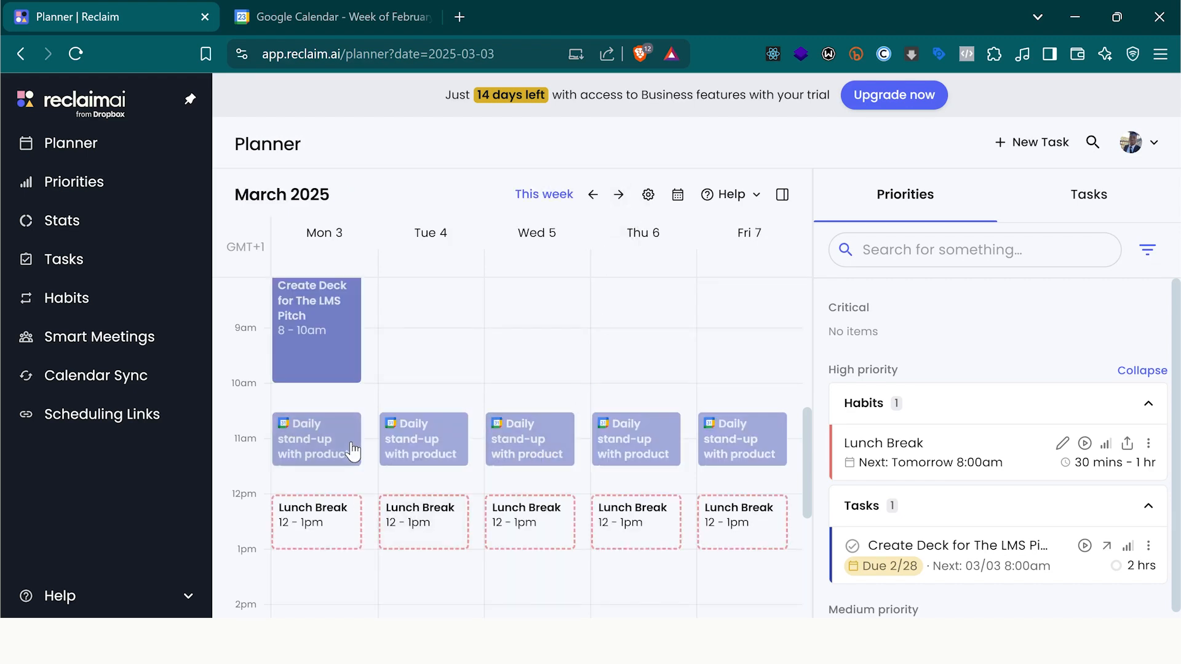
pyautogui.scroll(1, 418, 394)
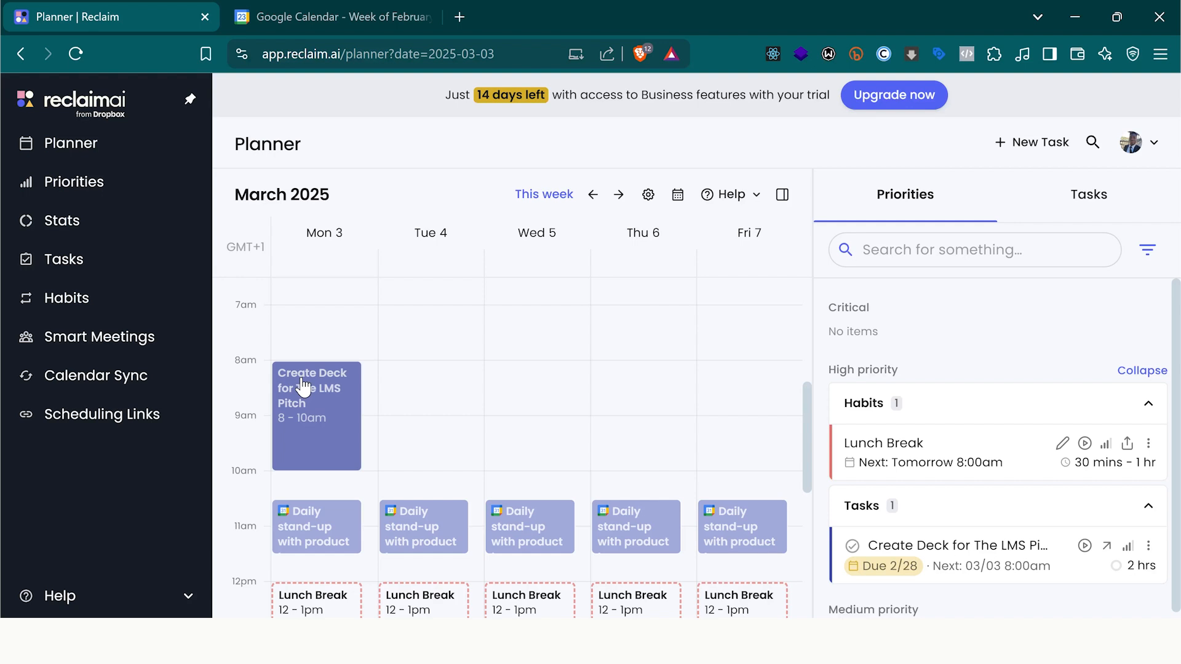